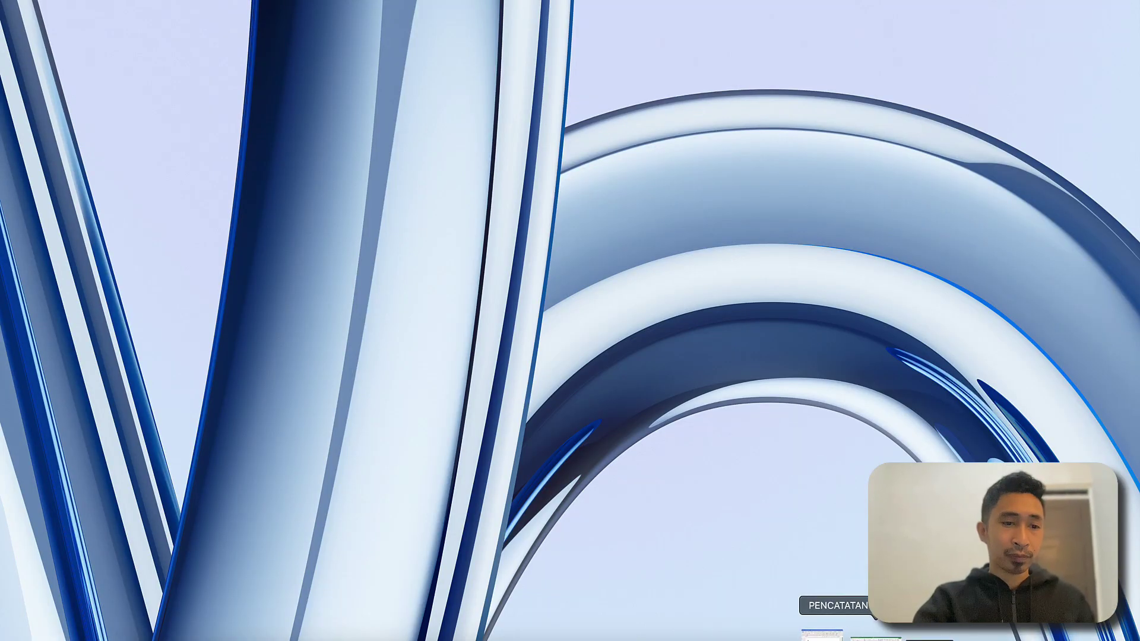
Switch to the PENCATATAN KAS BANK 2024 workbook in Excel and follow the Menu link to the dashboard.
click(822, 634)
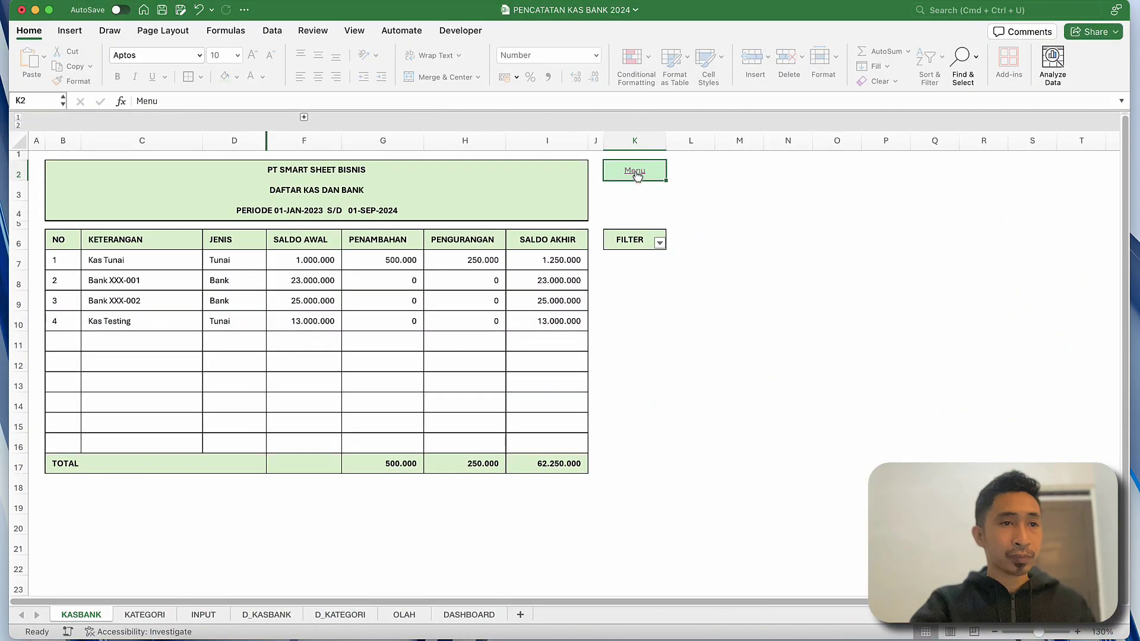
click(634, 172)
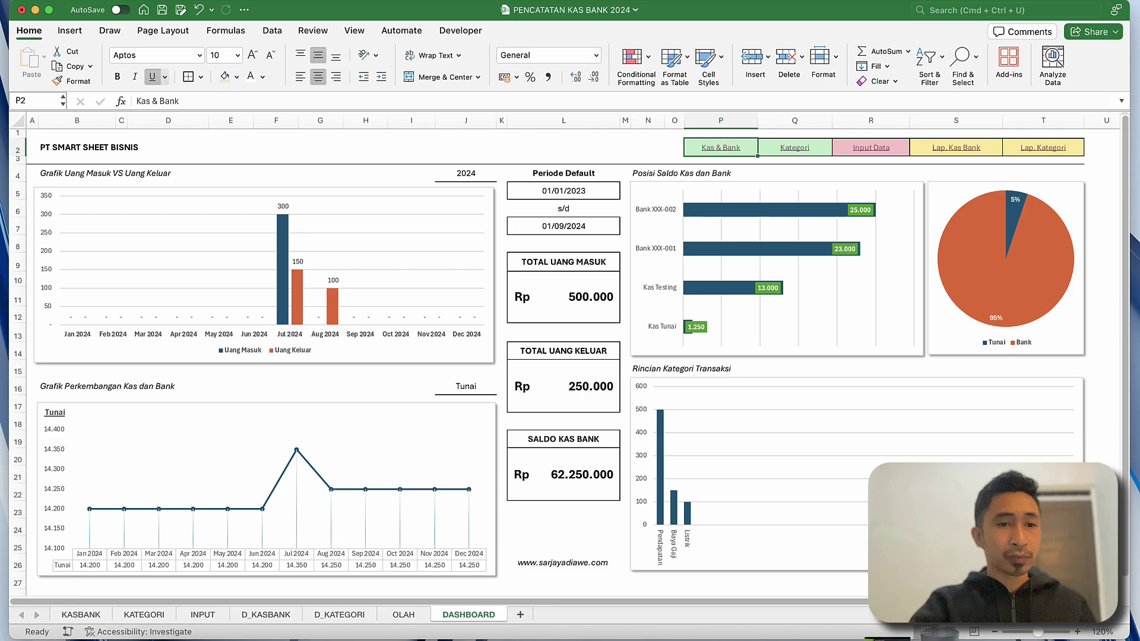
click(1043, 583)
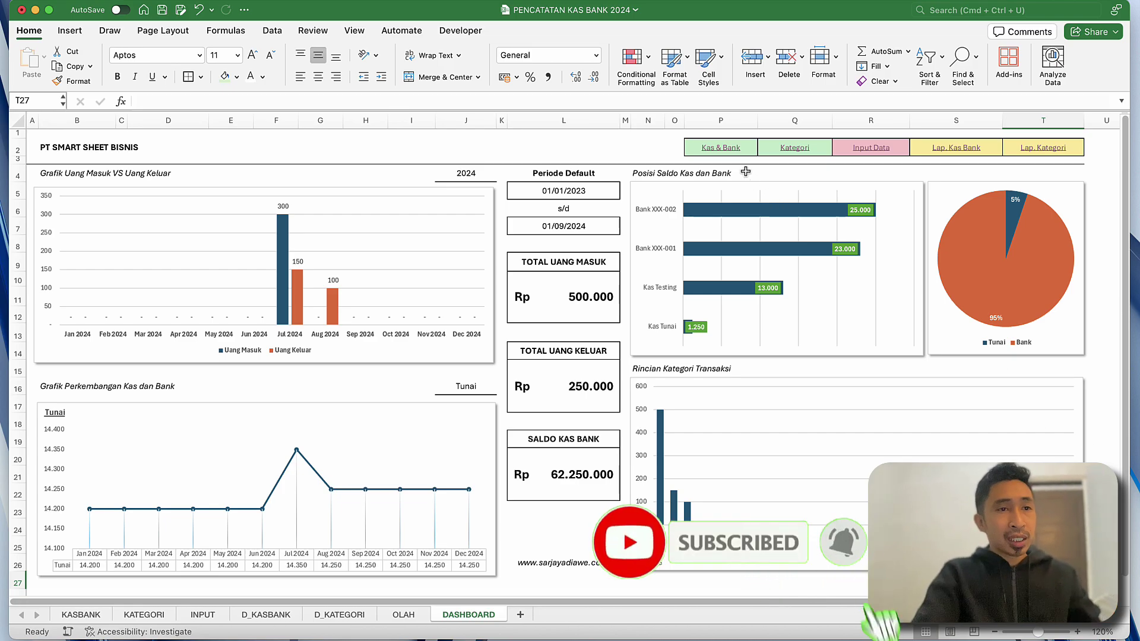
Examine the dashboard's sheet links, company title, and the Grafik Uang Masuk VS Uang Keluar chart with its year selector.
click(659, 148)
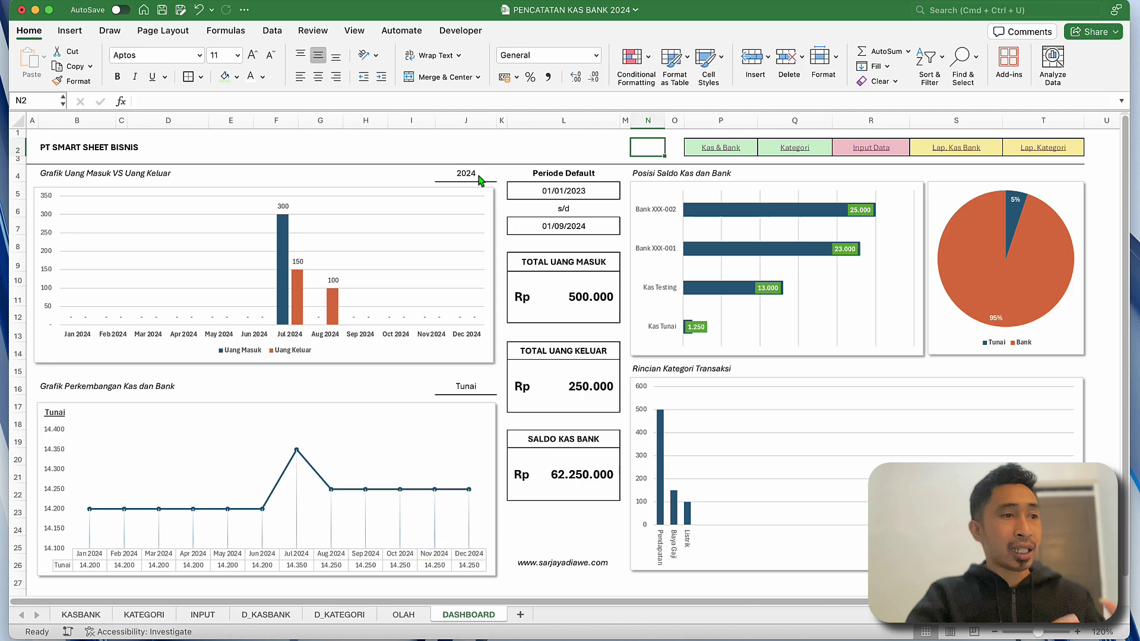
click(543, 153)
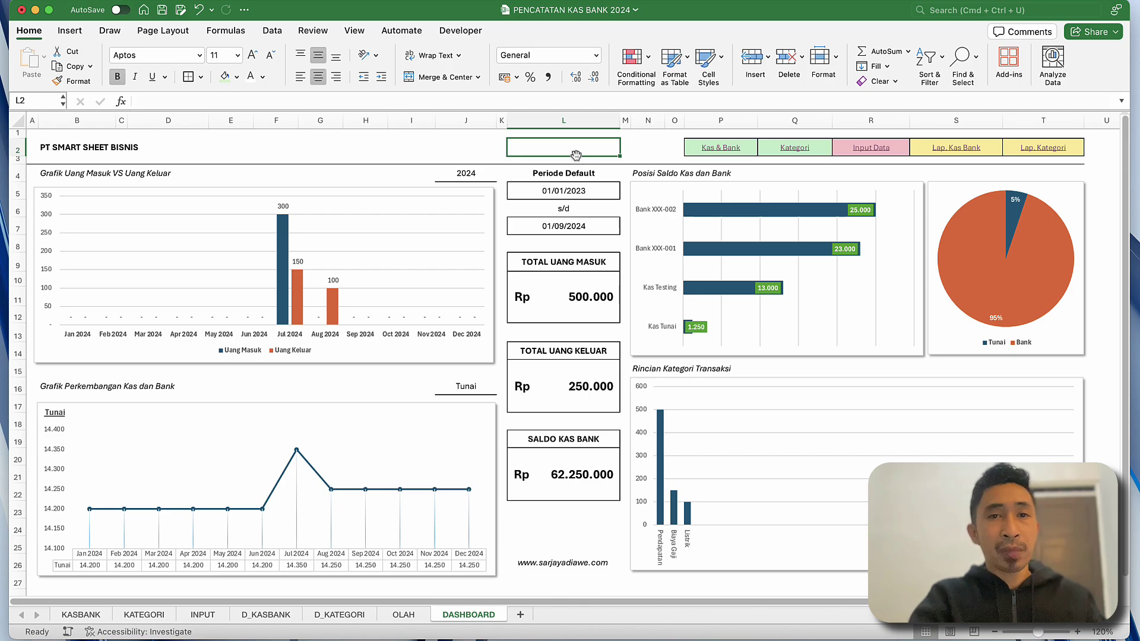
click(575, 191)
click(642, 154)
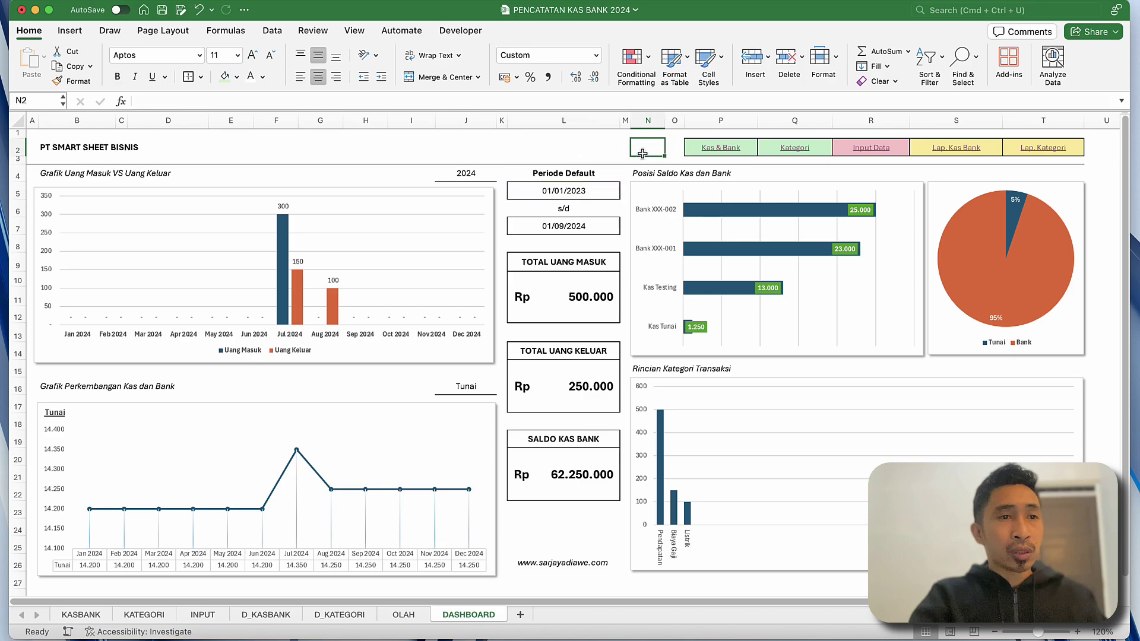
click(673, 151)
click(694, 149)
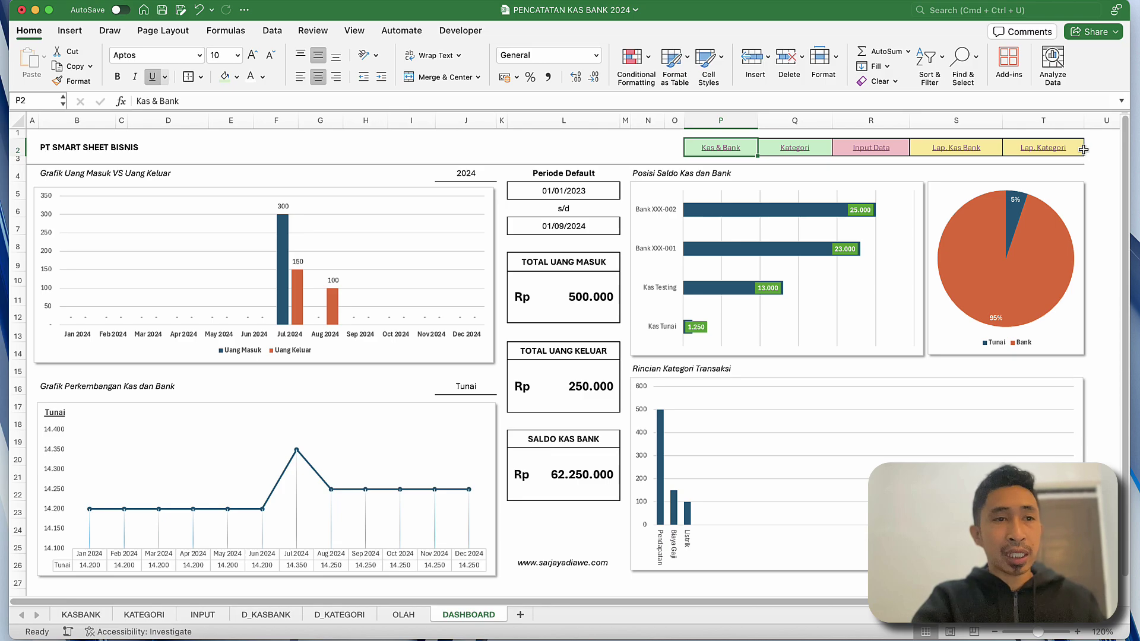
click(82, 153)
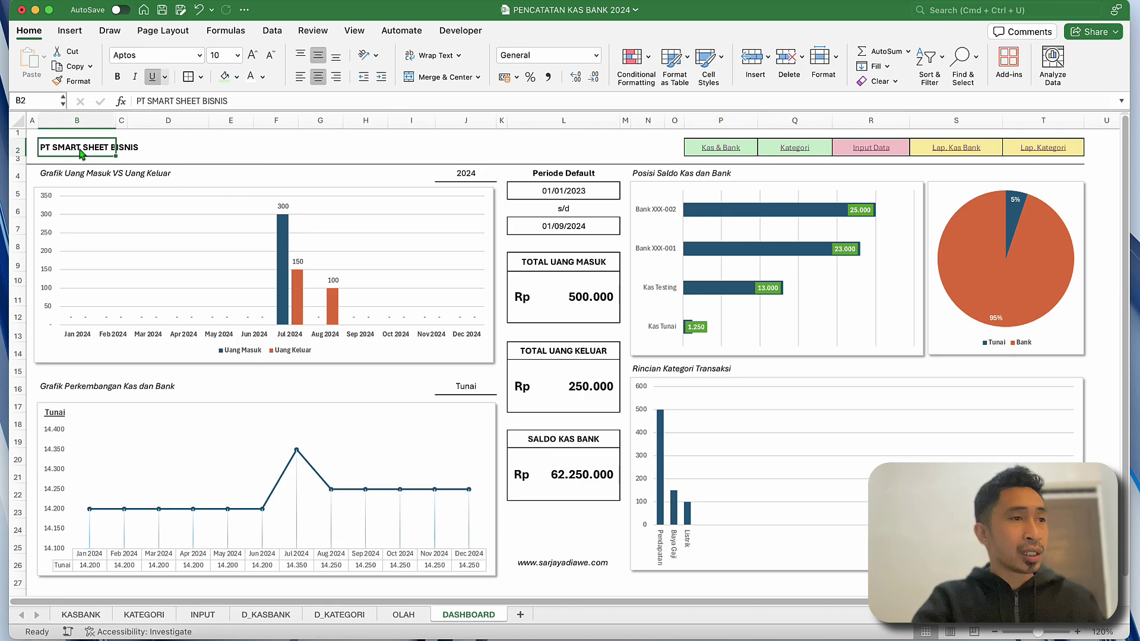
click(112, 178)
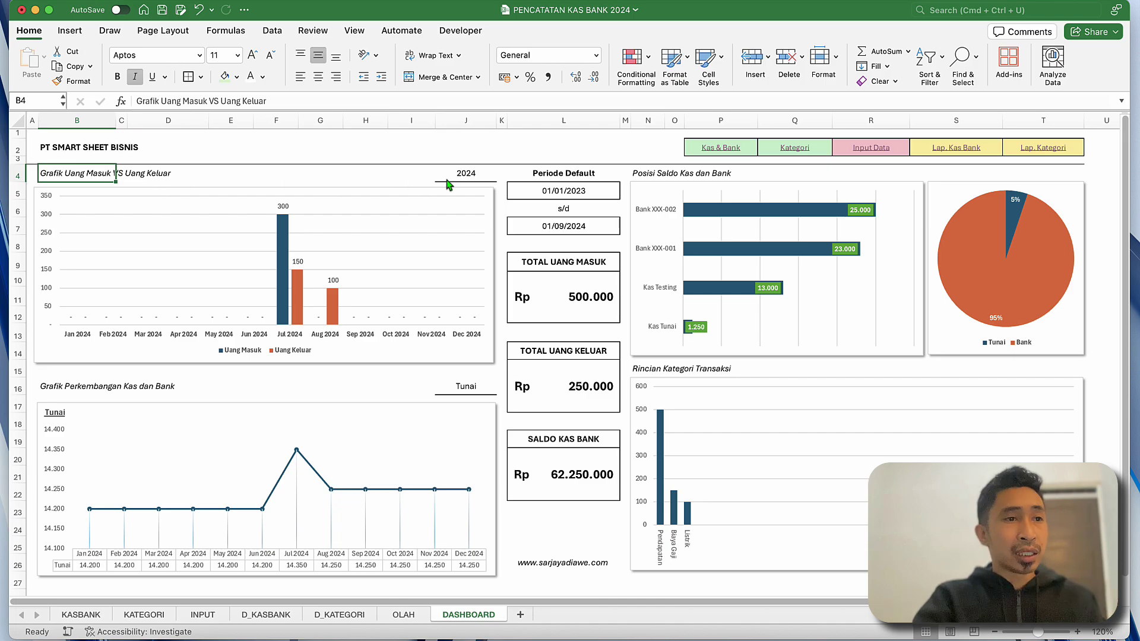
click(475, 176)
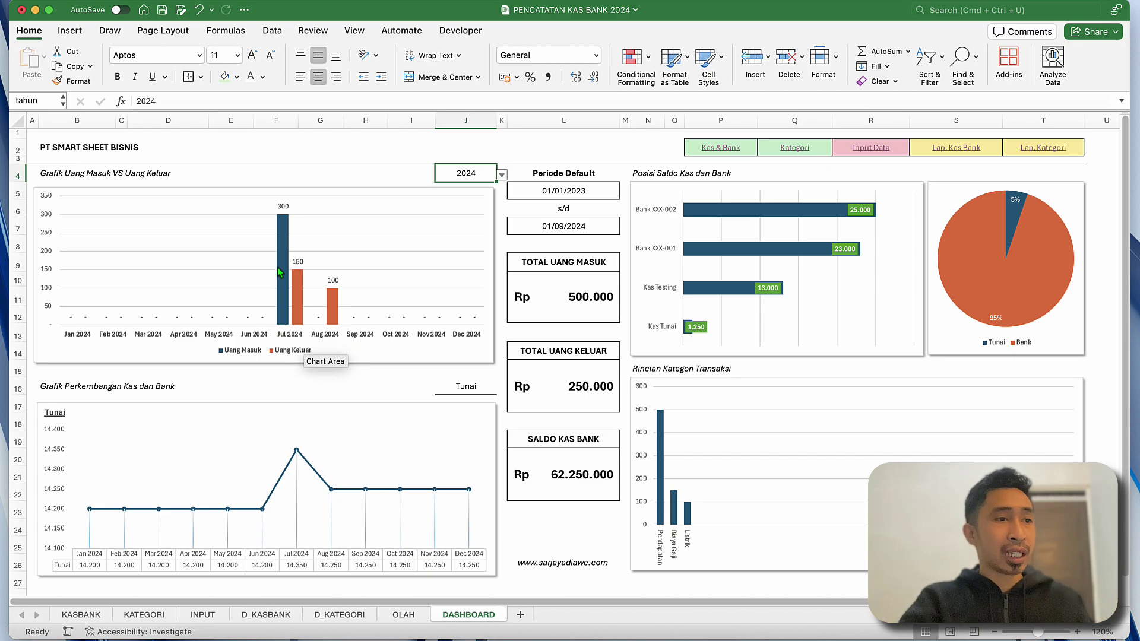
mouse_move(280, 274)
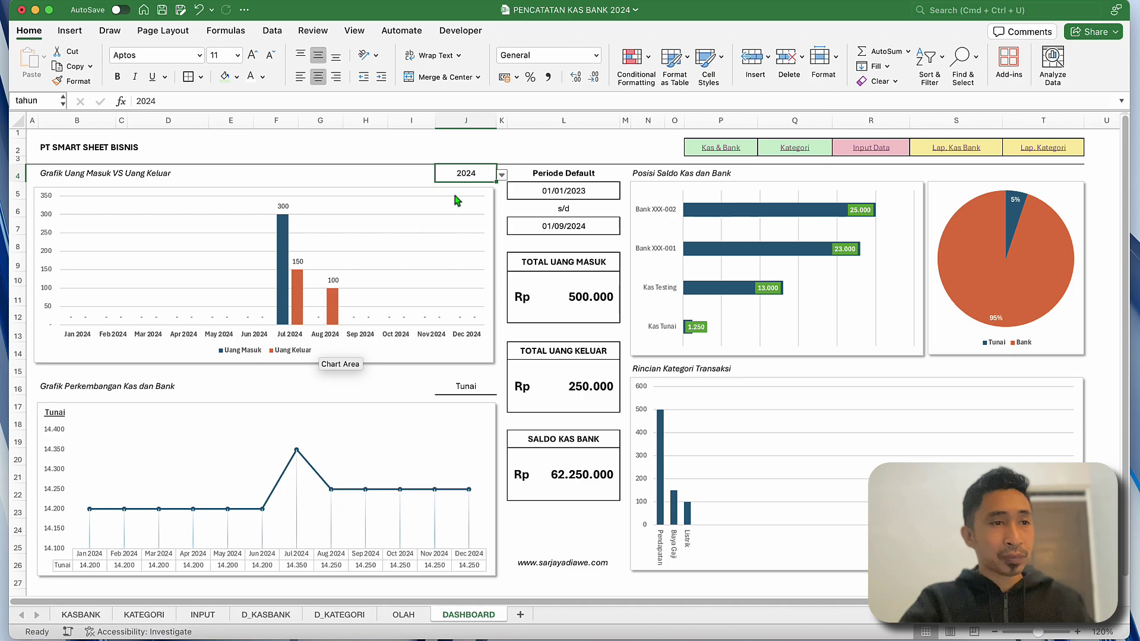
Switch the year of the Grafik Uang Masuk VS Uang Keluar chart to 2023 and back to 2024.
click(502, 175)
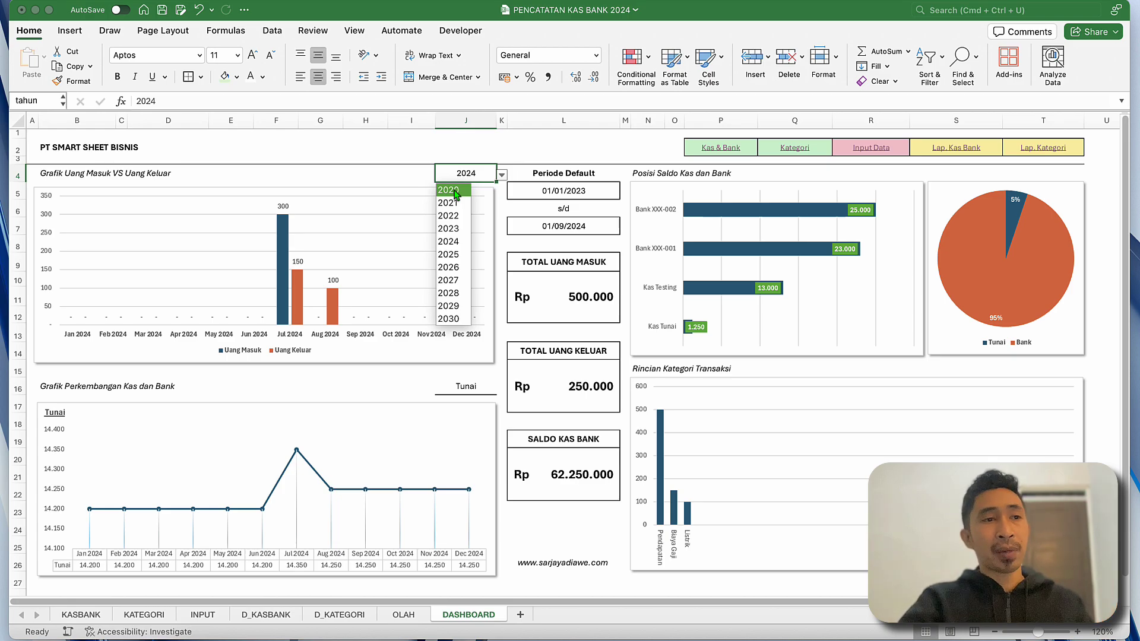
click(455, 232)
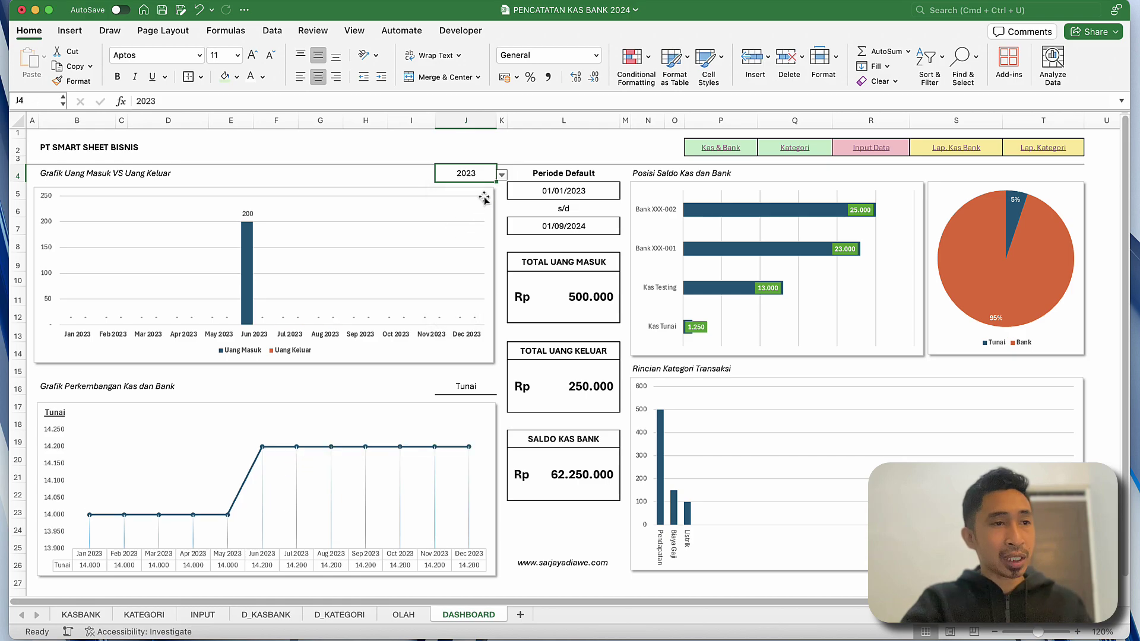
click(502, 174)
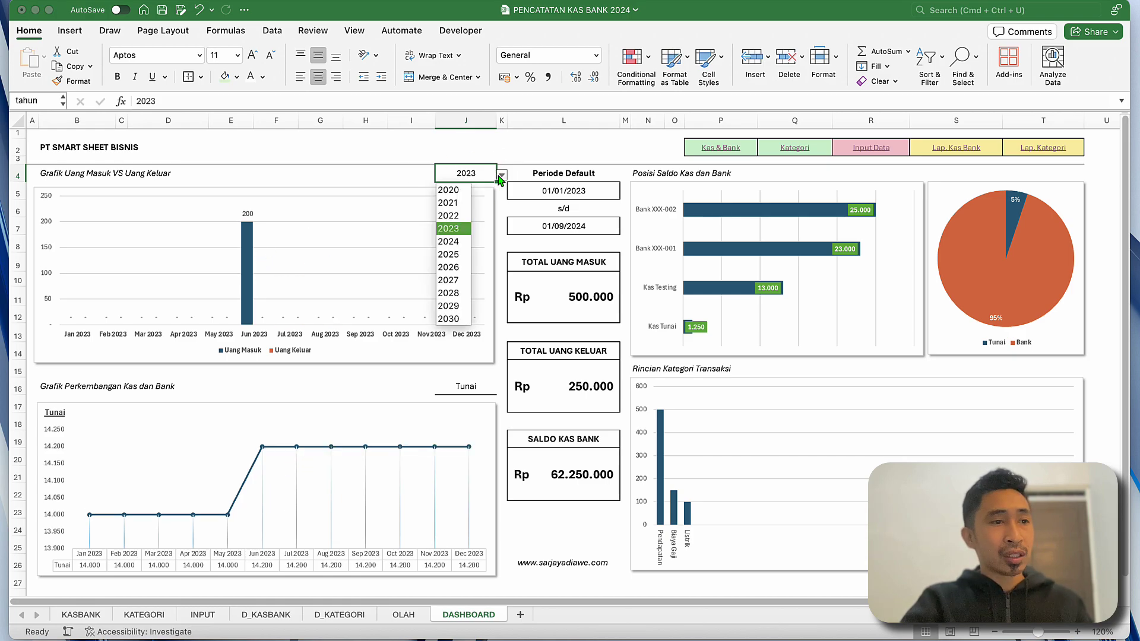
click(458, 243)
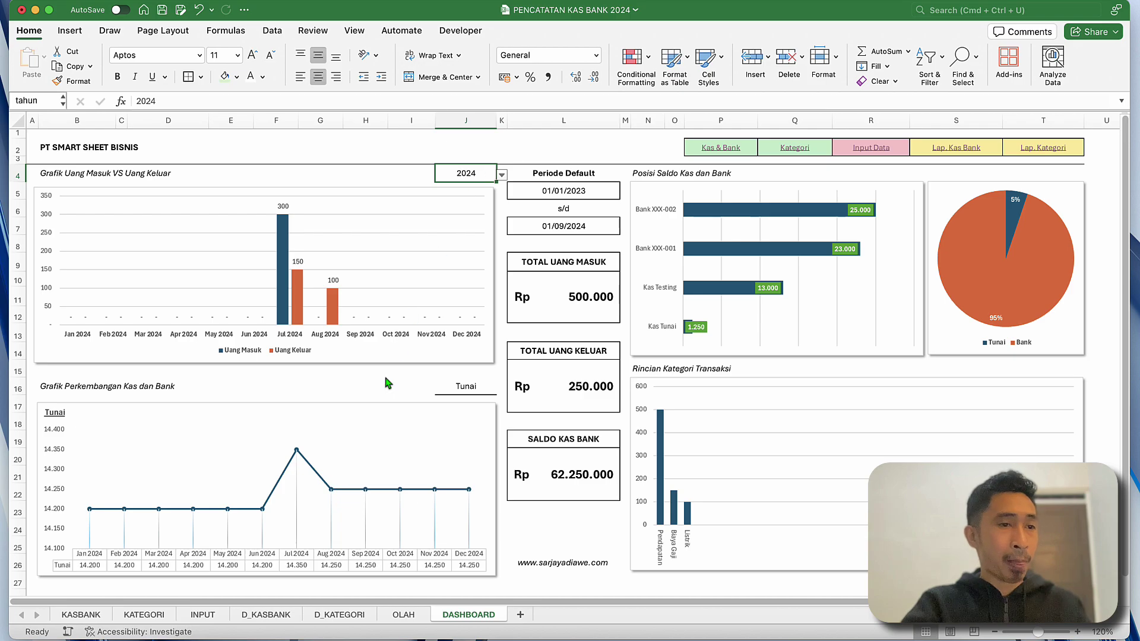
Switch the account type of the Grafik Perkembangan Kas dan Bank chart to Bank and finally to ALL.
click(380, 389)
click(94, 387)
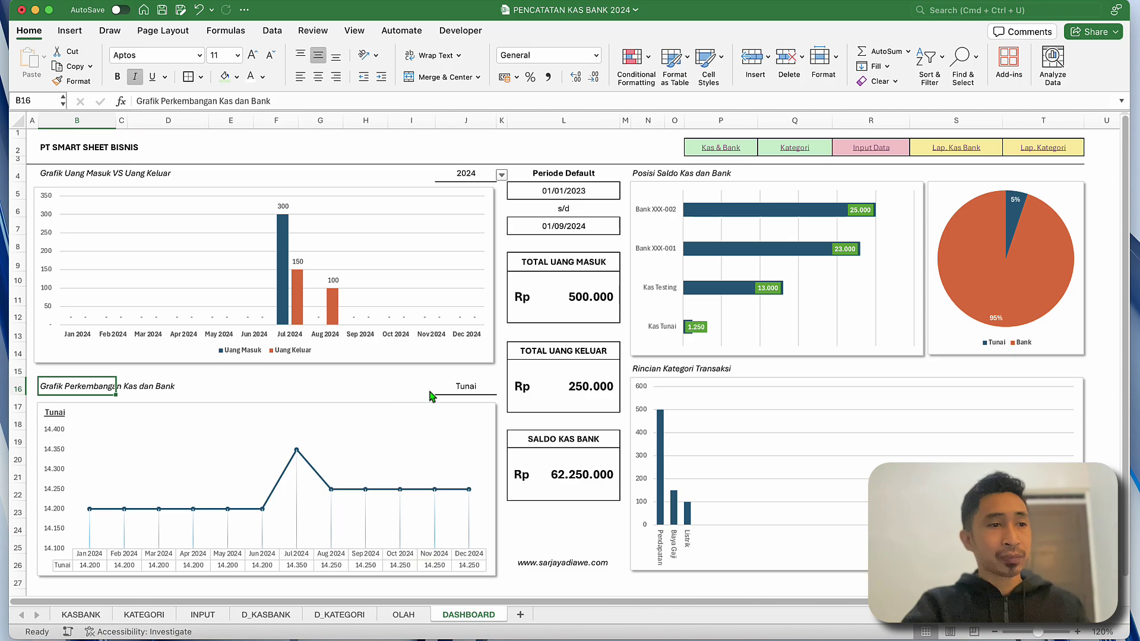
click(468, 390)
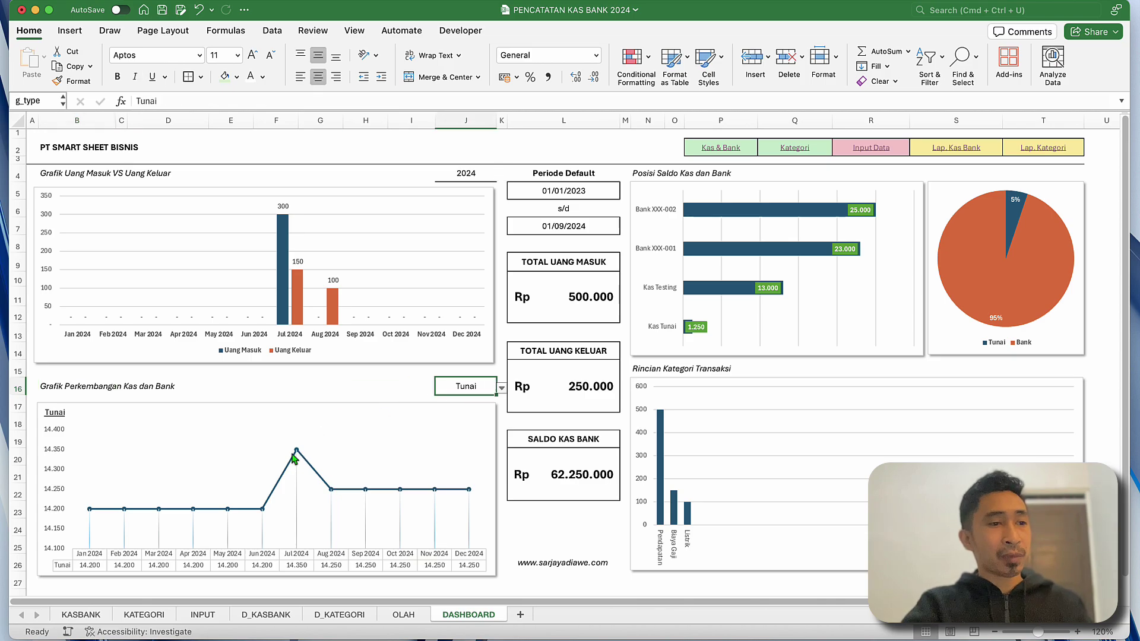
mouse_move(88, 512)
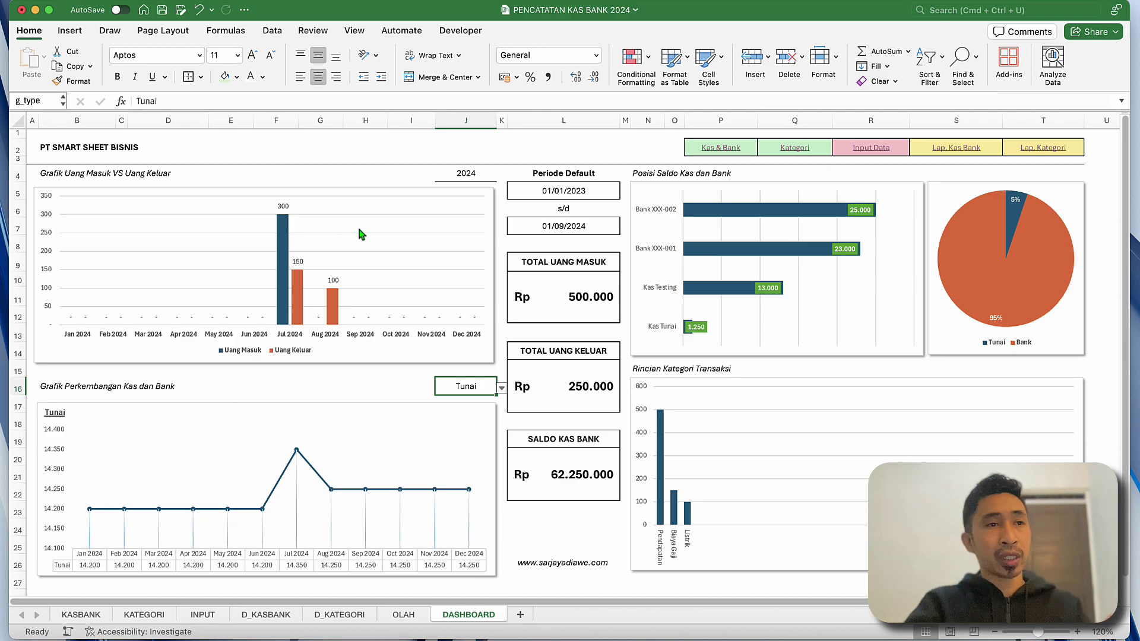
click(466, 171)
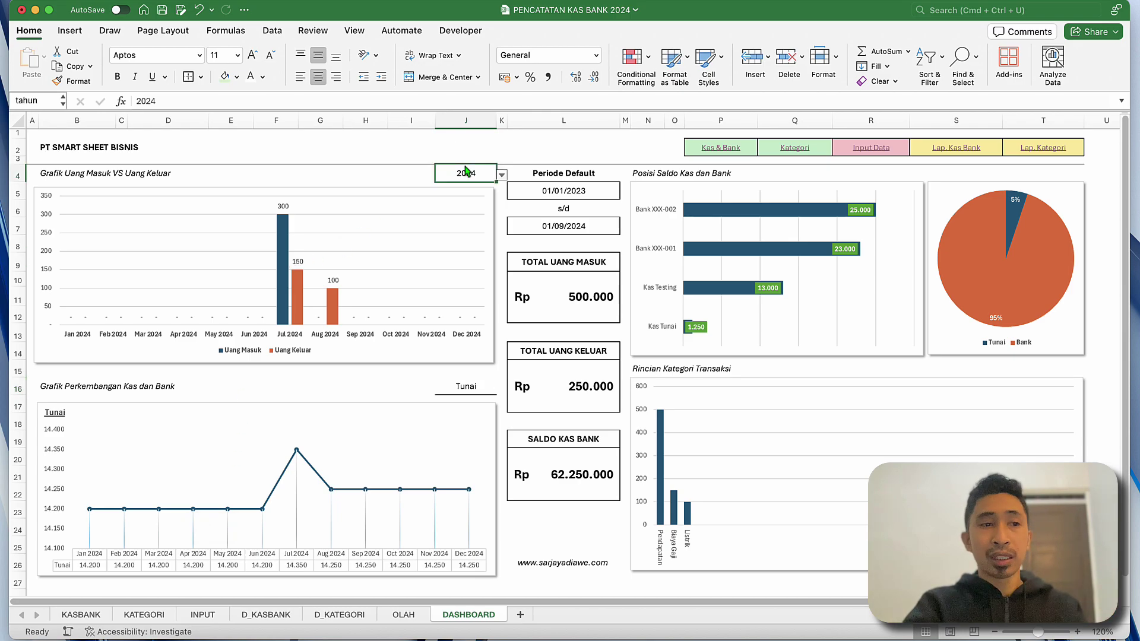
click(478, 388)
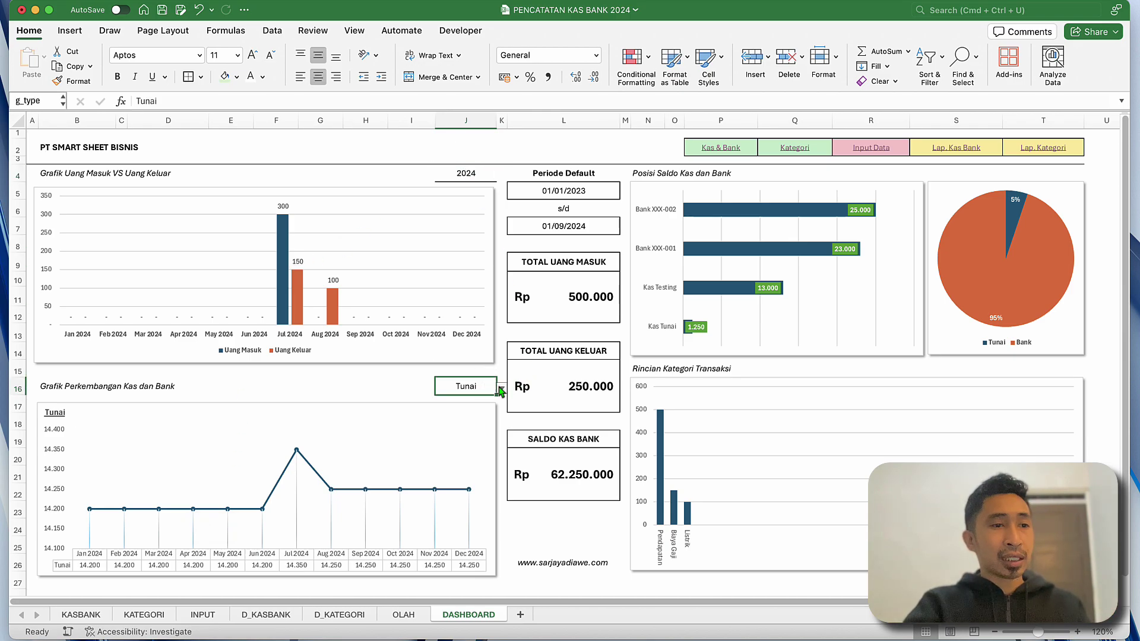
click(500, 389)
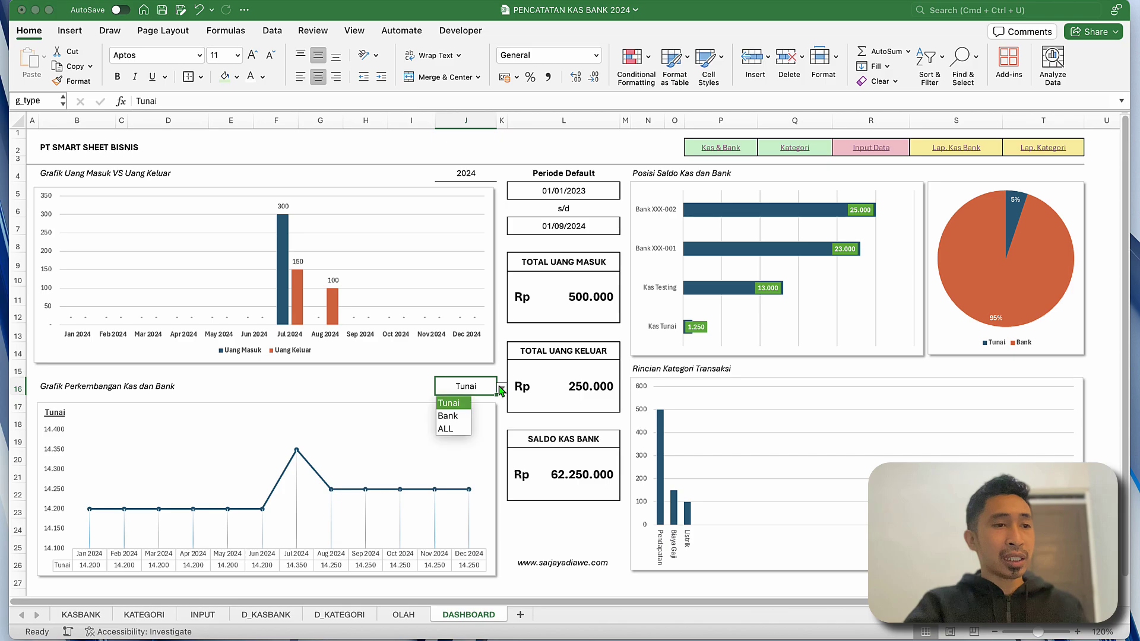
click(453, 417)
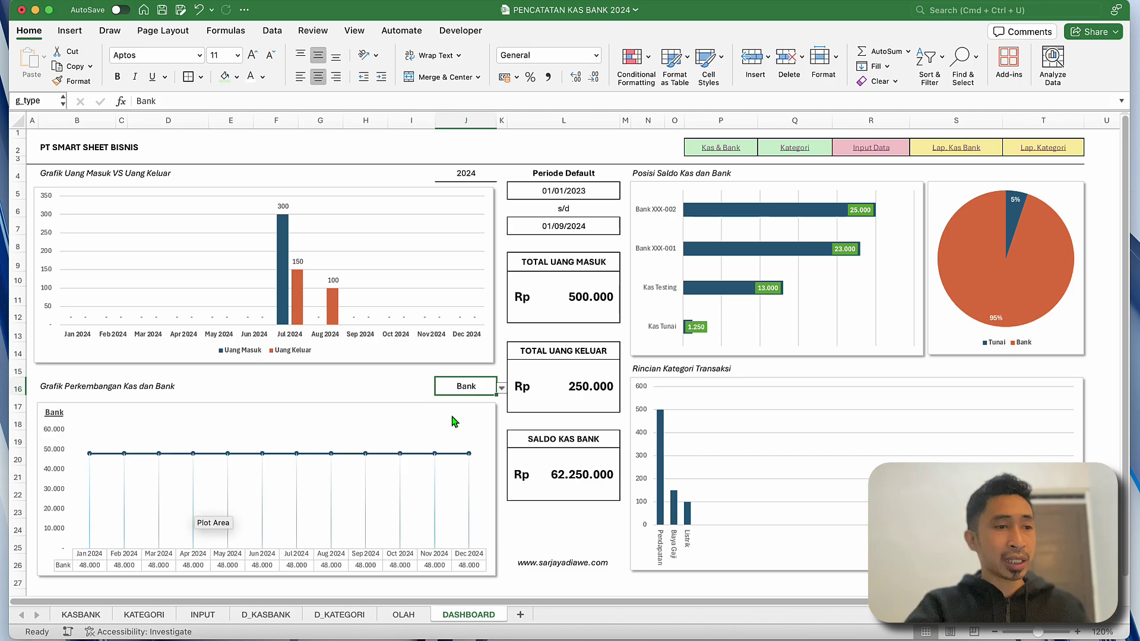
click(502, 388)
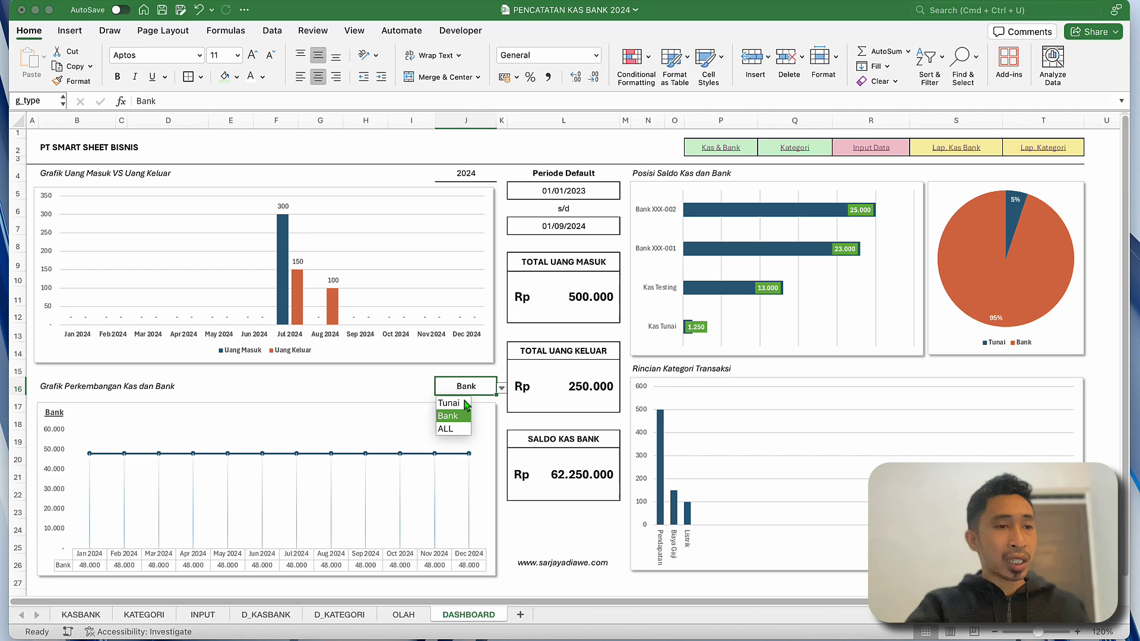
click(453, 429)
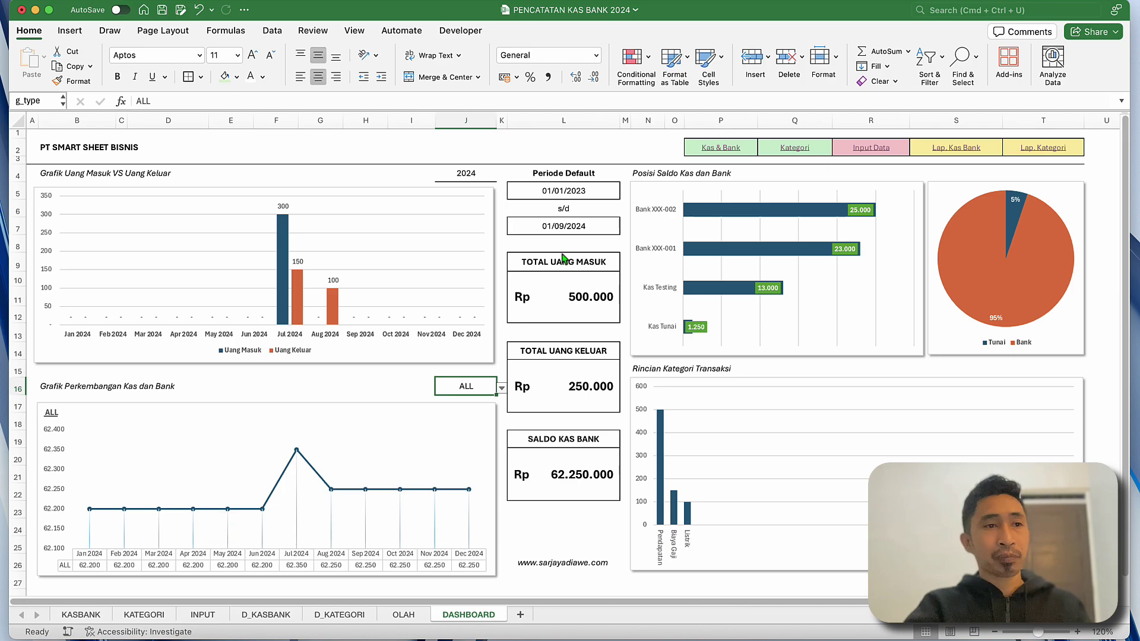
Examine the Periode Default start and end dates, the balance and category charts, and the TOTAL UANG MASUK amount.
click(567, 228)
click(566, 200)
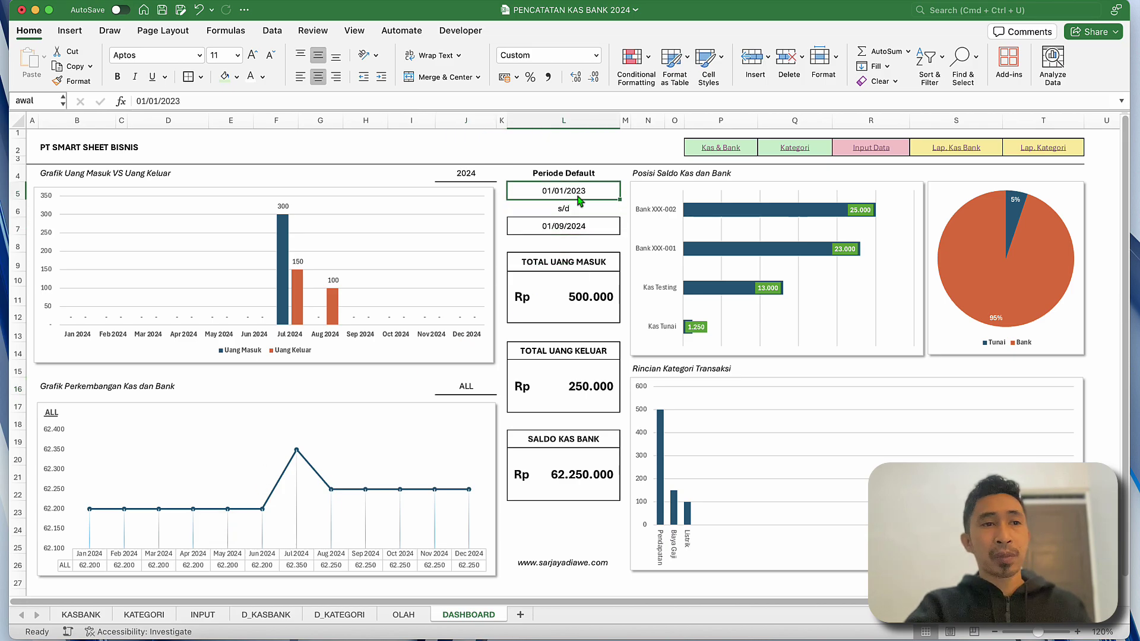
click(565, 233)
click(562, 195)
click(567, 233)
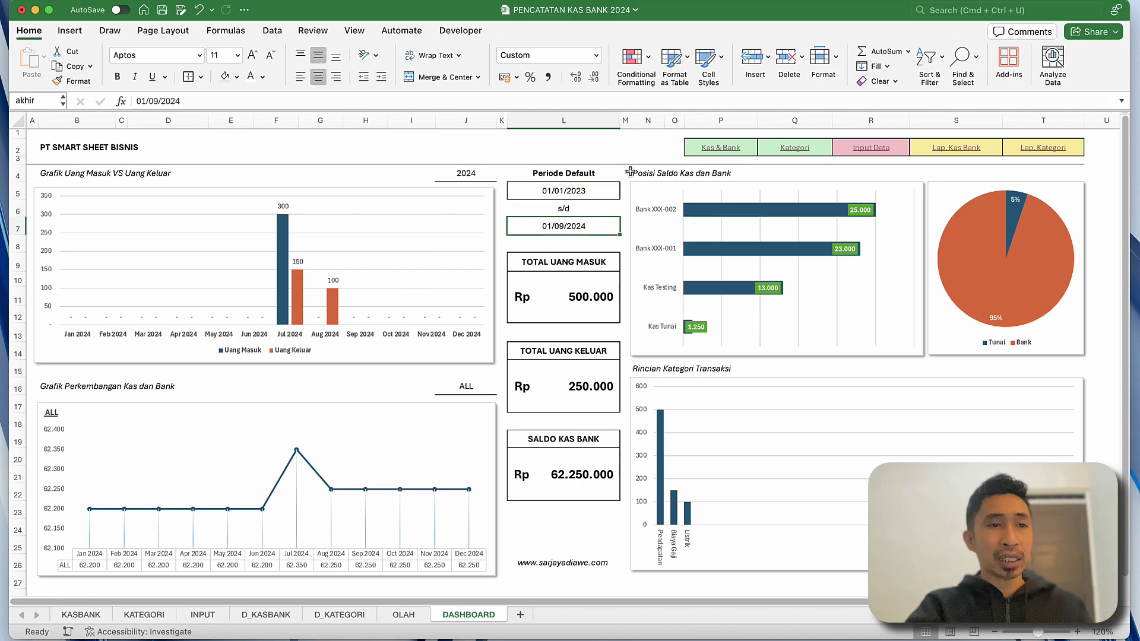
drag(631, 171, 1085, 585)
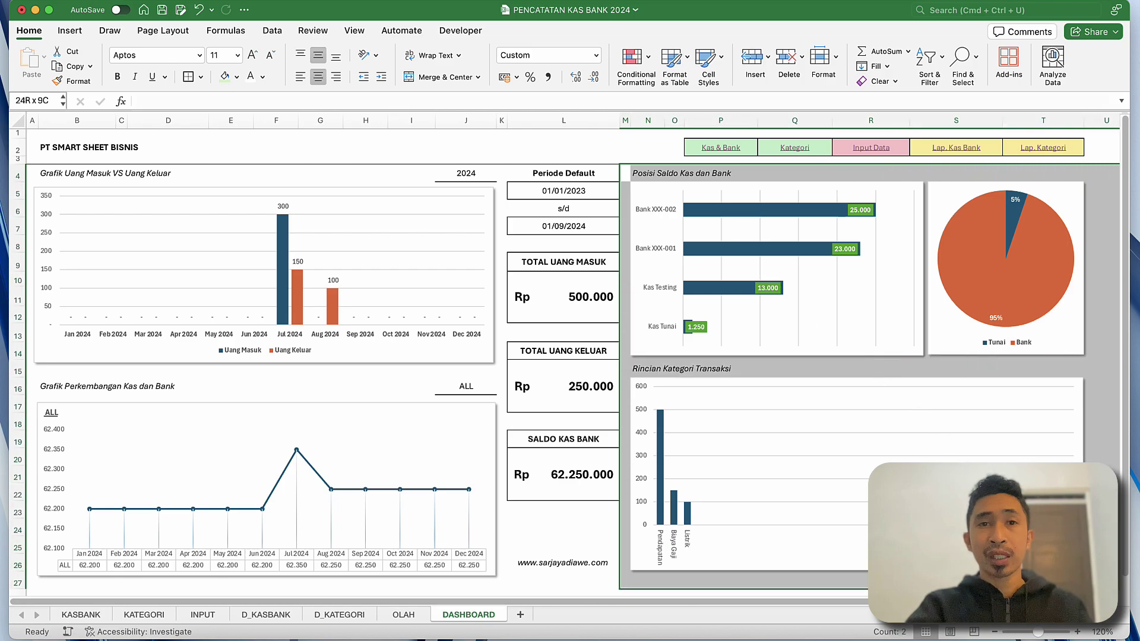
click(623, 172)
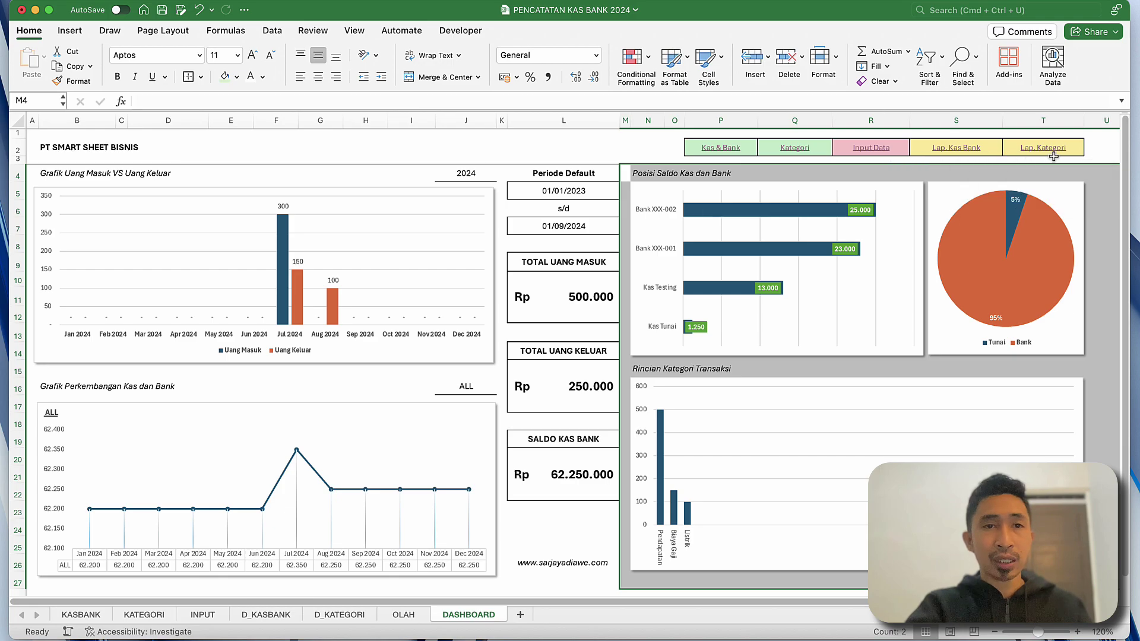
click(570, 263)
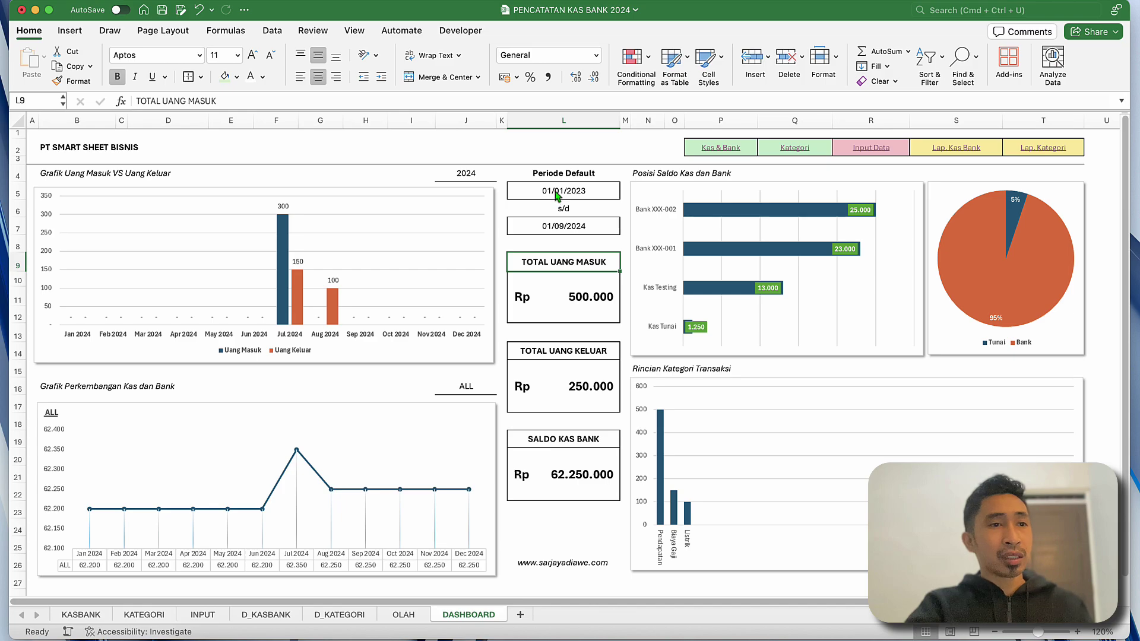
click(558, 196)
click(567, 232)
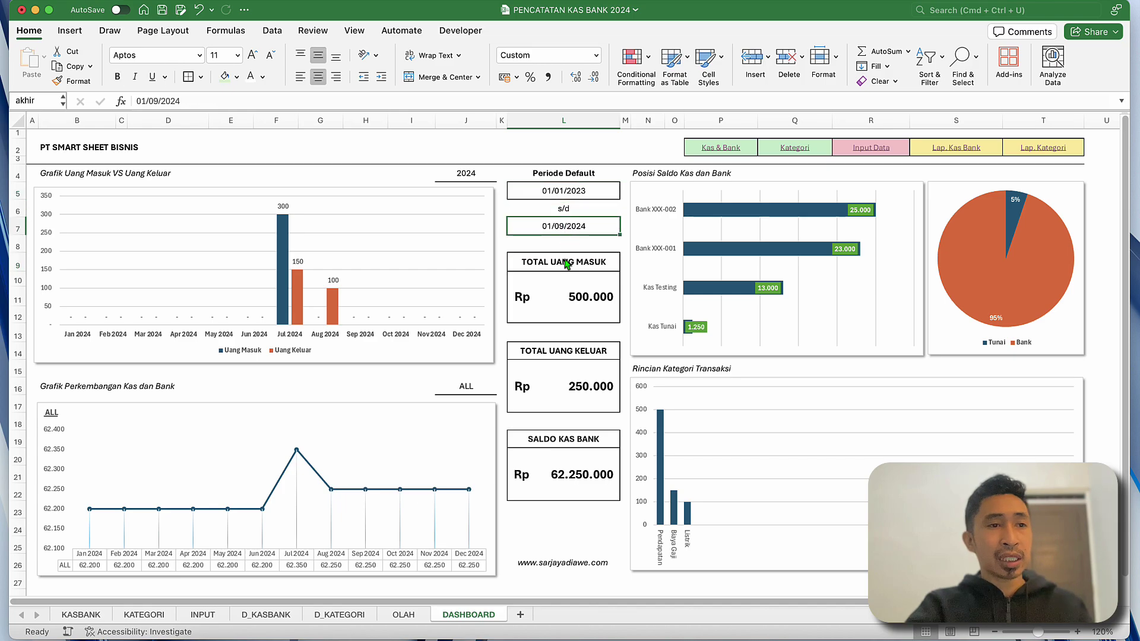
click(567, 286)
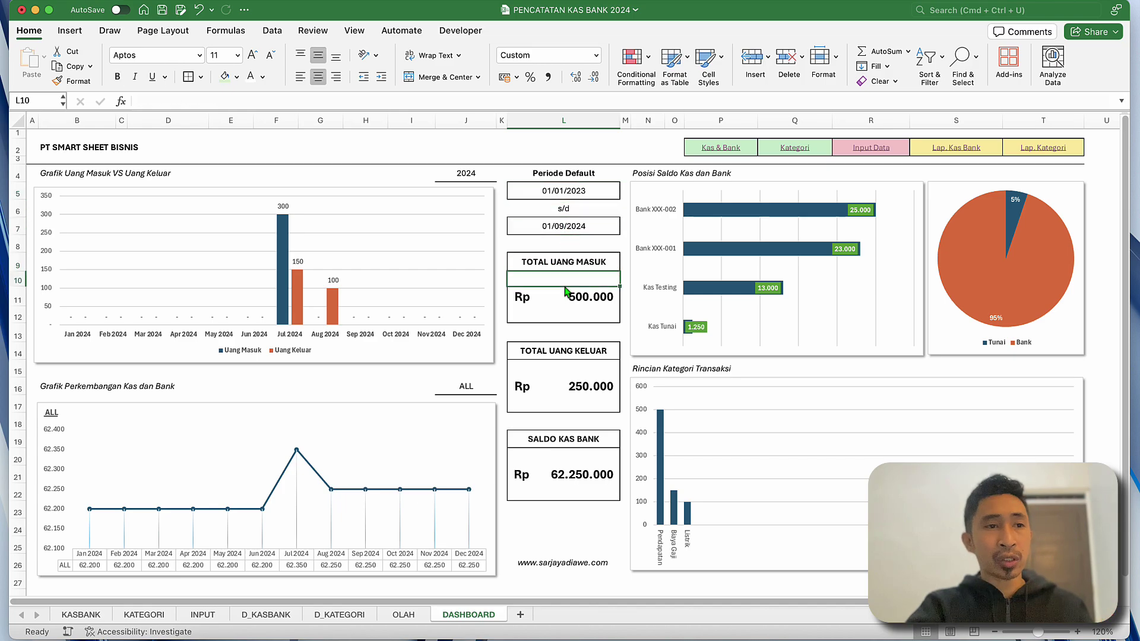
click(565, 304)
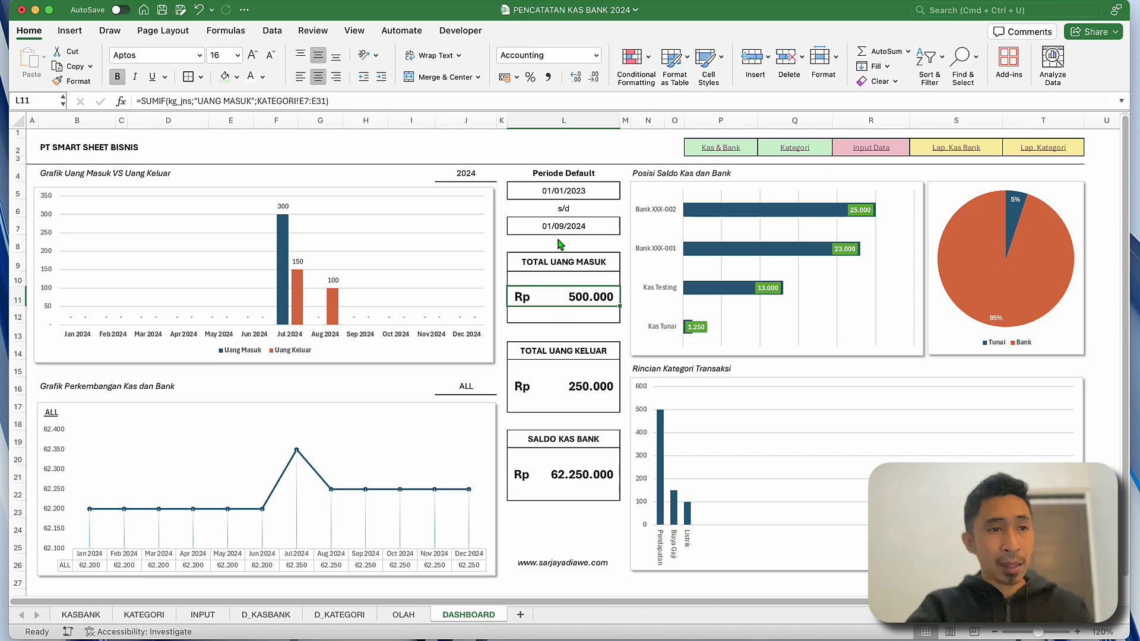
Set the start date of the Periode Default to 01/01/2024.
click(558, 197)
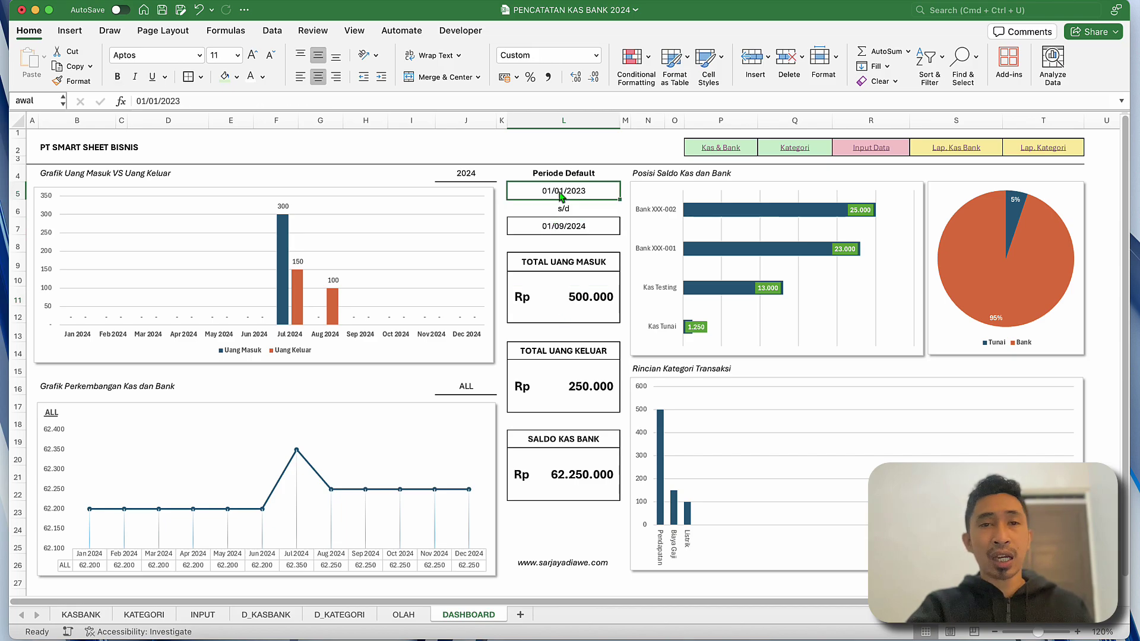
double_click(585, 194)
key(BackSpace)
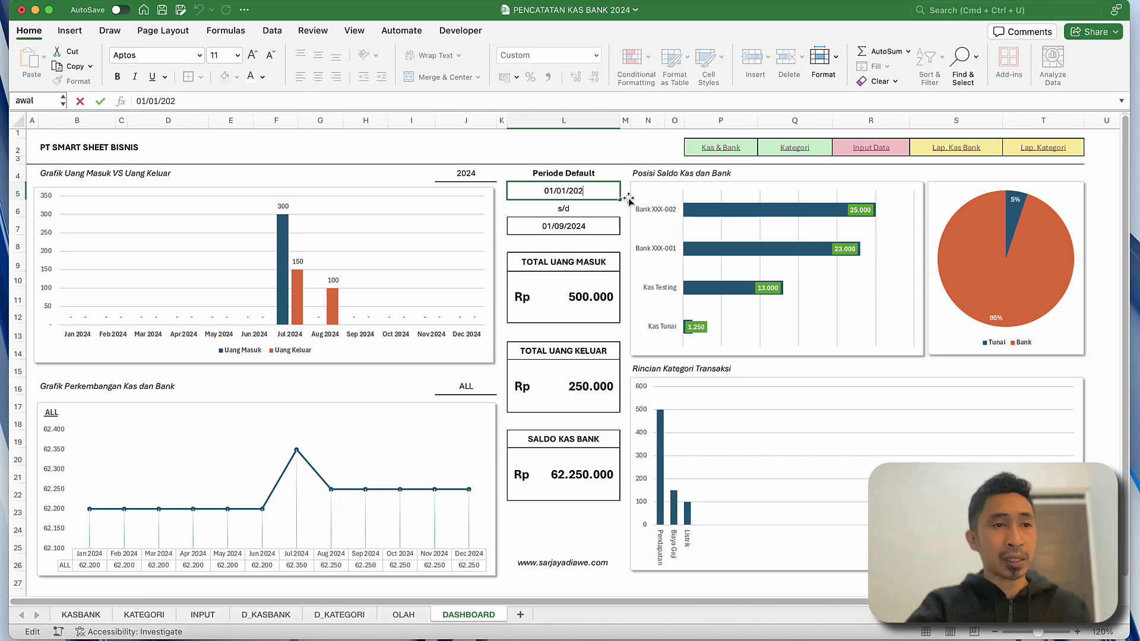
text(4)
key(Return)
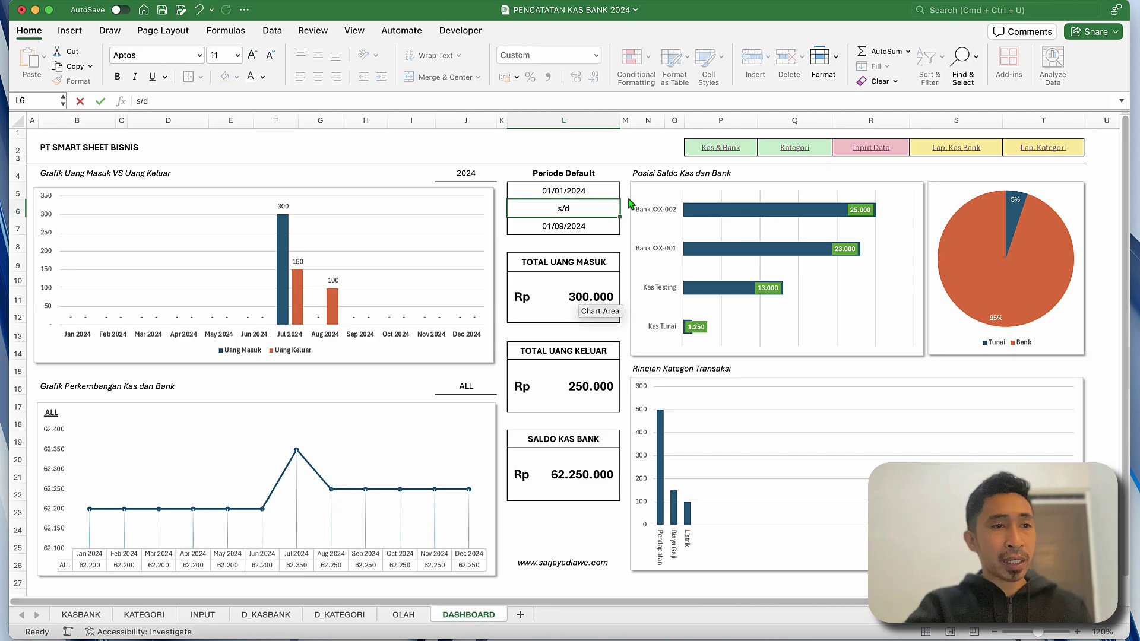
Examine the TOTAL UANG MASUK, TOTAL UANG KELUAR and SALDO KAS BANK amounts, the Periode Default dates, and the balance and category charts.
click(554, 310)
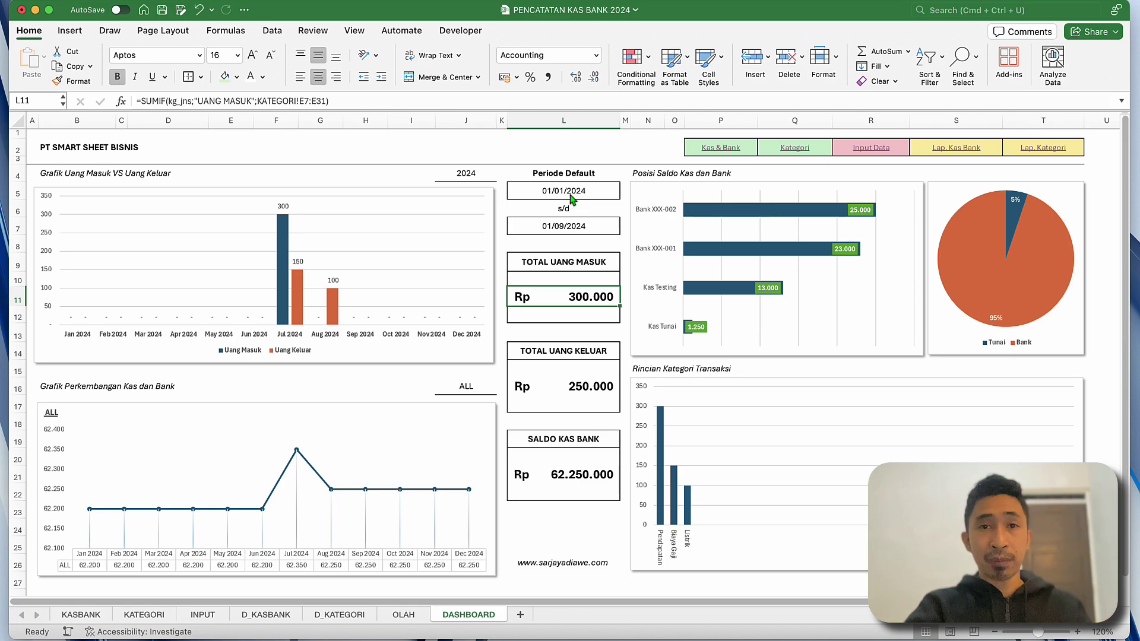
click(568, 386)
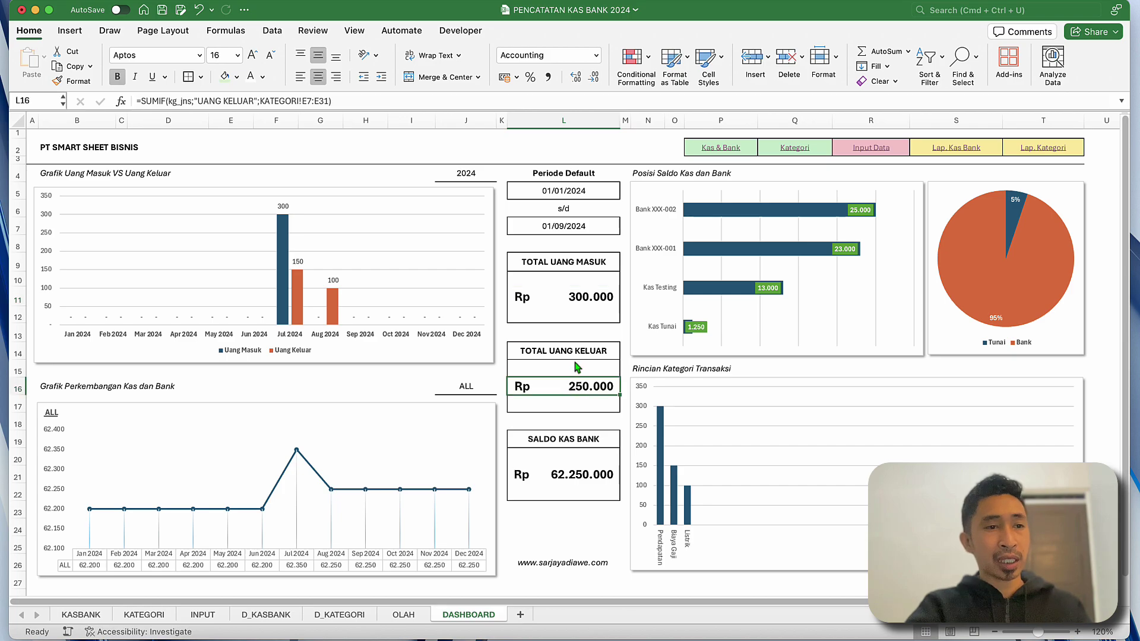
click(566, 445)
click(574, 475)
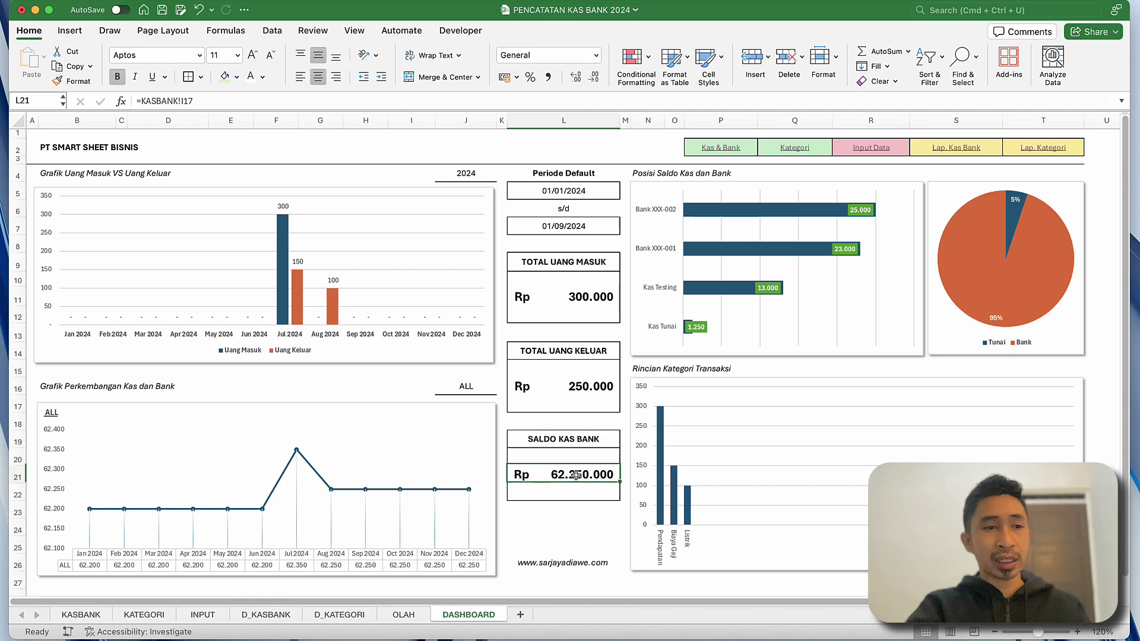
click(573, 490)
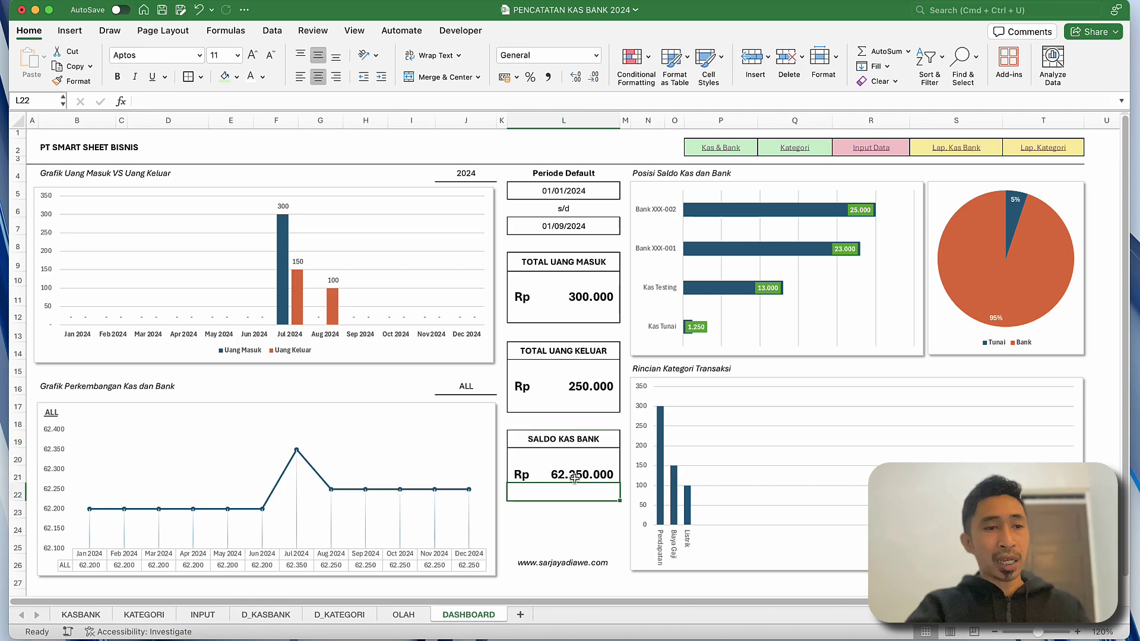
click(574, 478)
click(569, 232)
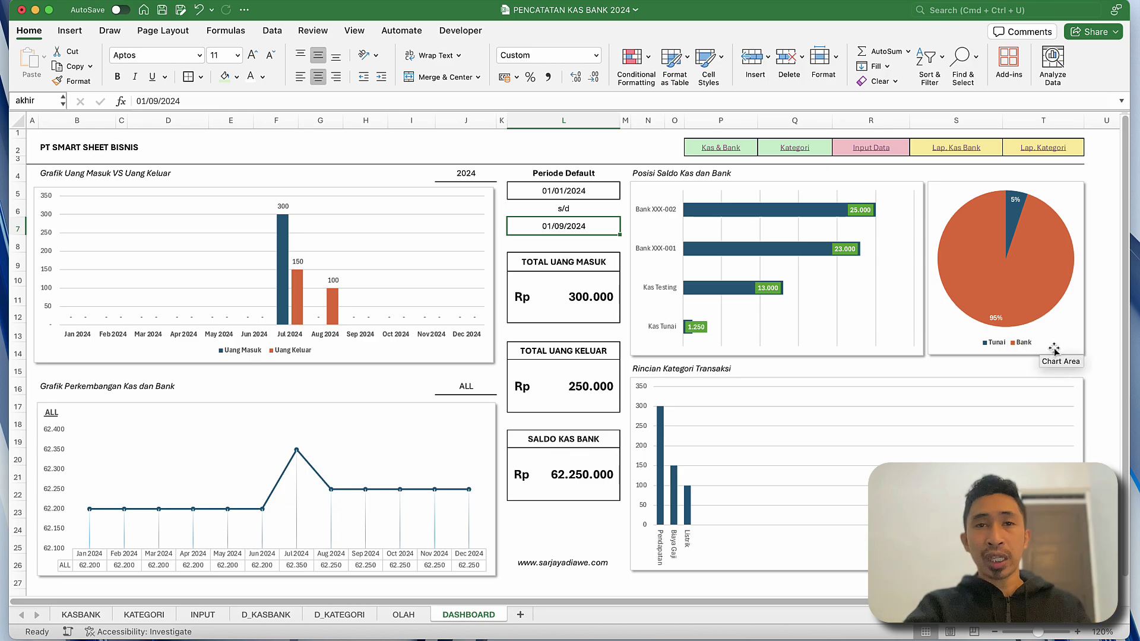
mouse_move(1017, 210)
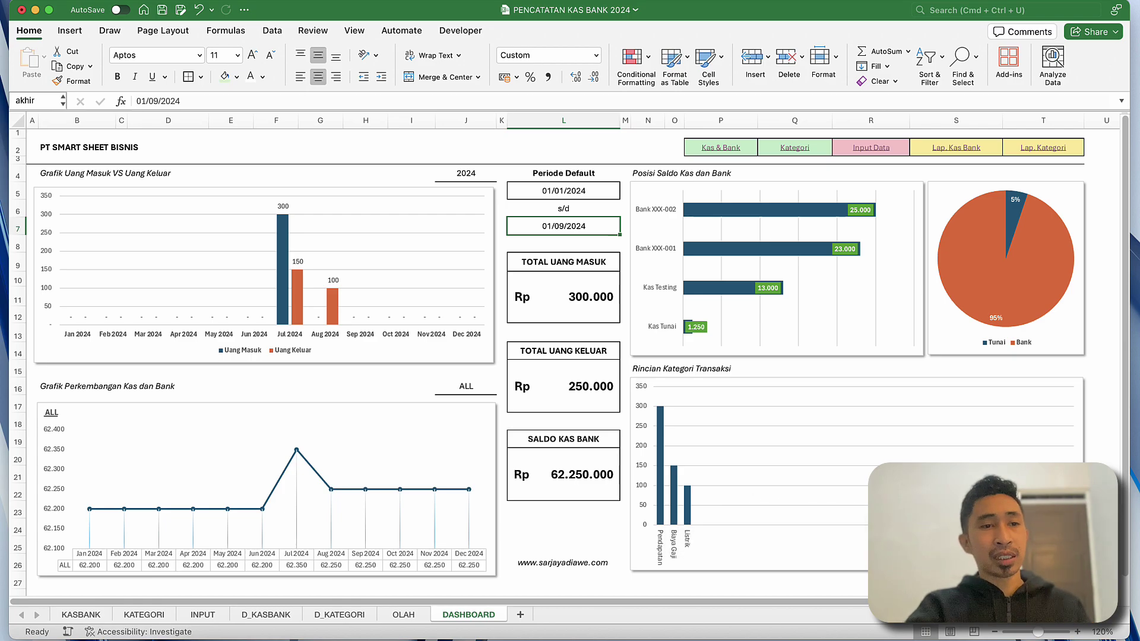
mouse_move(659, 481)
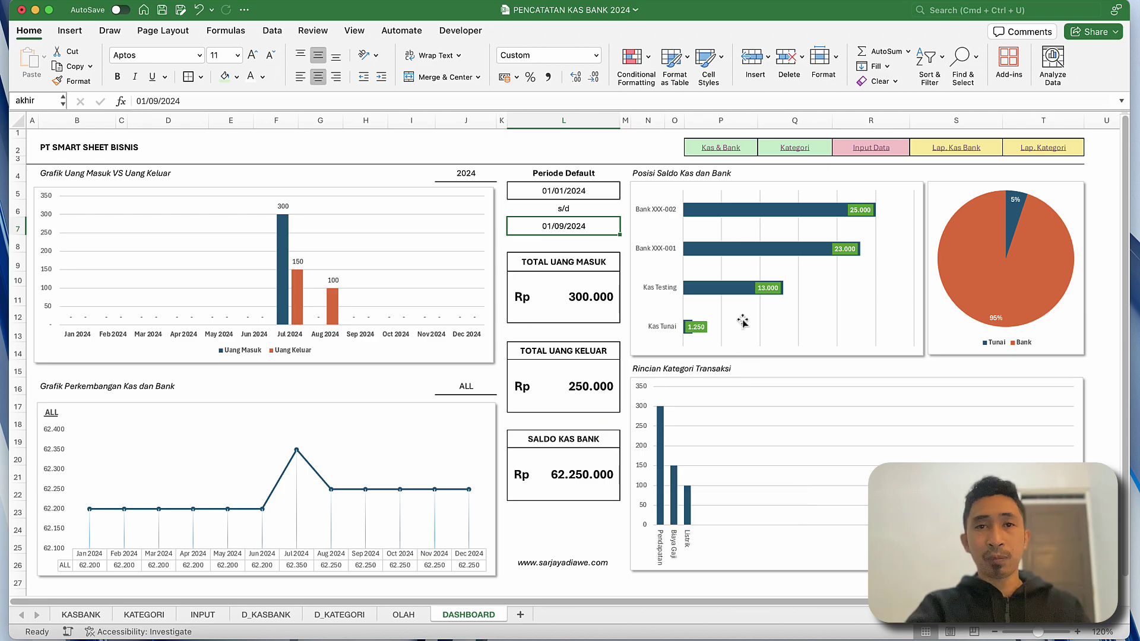
click(551, 191)
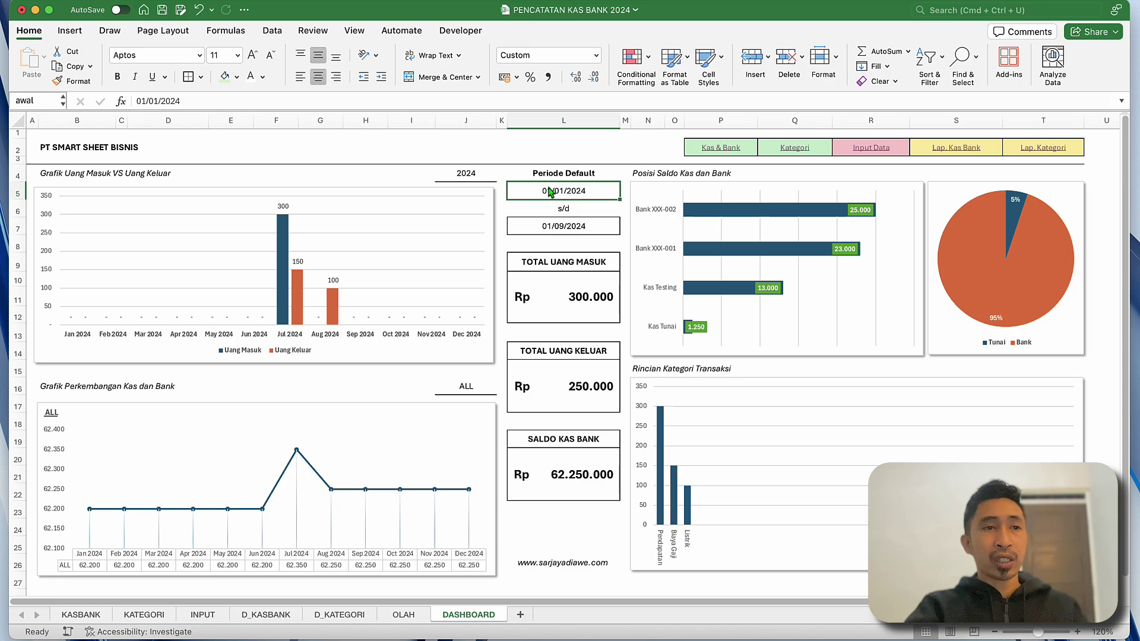
click(571, 241)
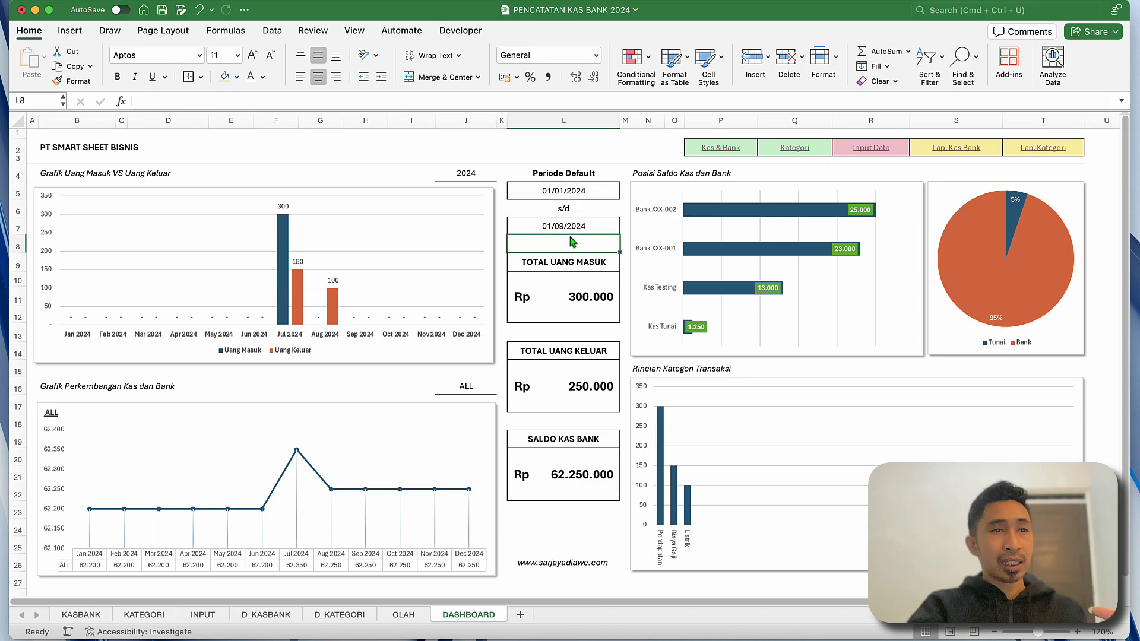
click(658, 147)
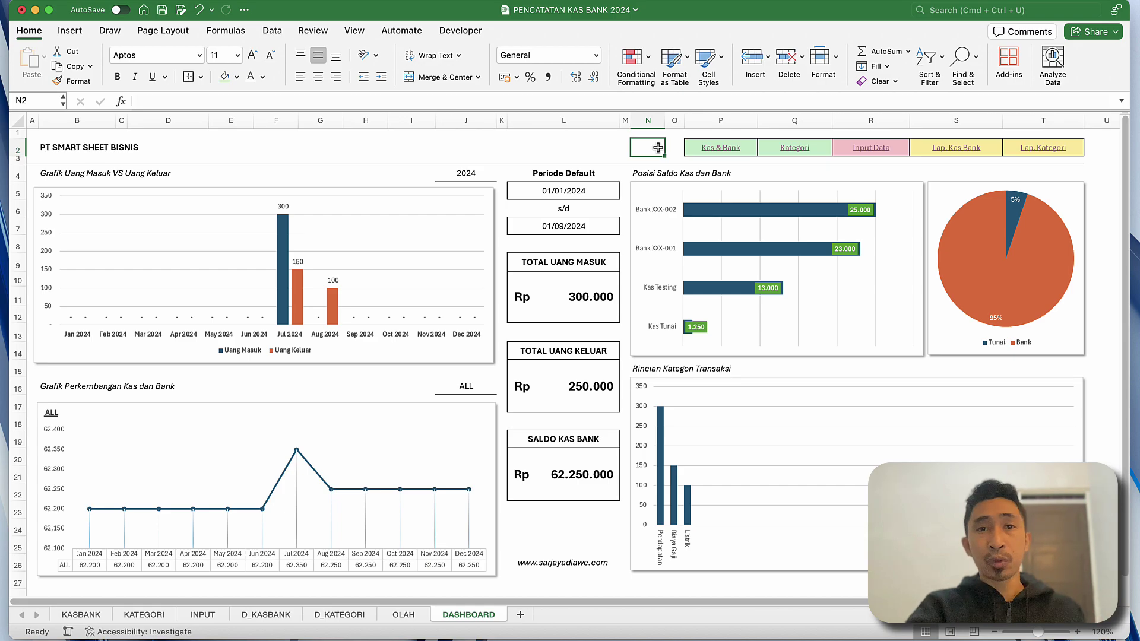
Open the Kas & Bank sheet from the dashboard and look over the accounts in its DAFTAR KAS DAN BANK table.
click(704, 153)
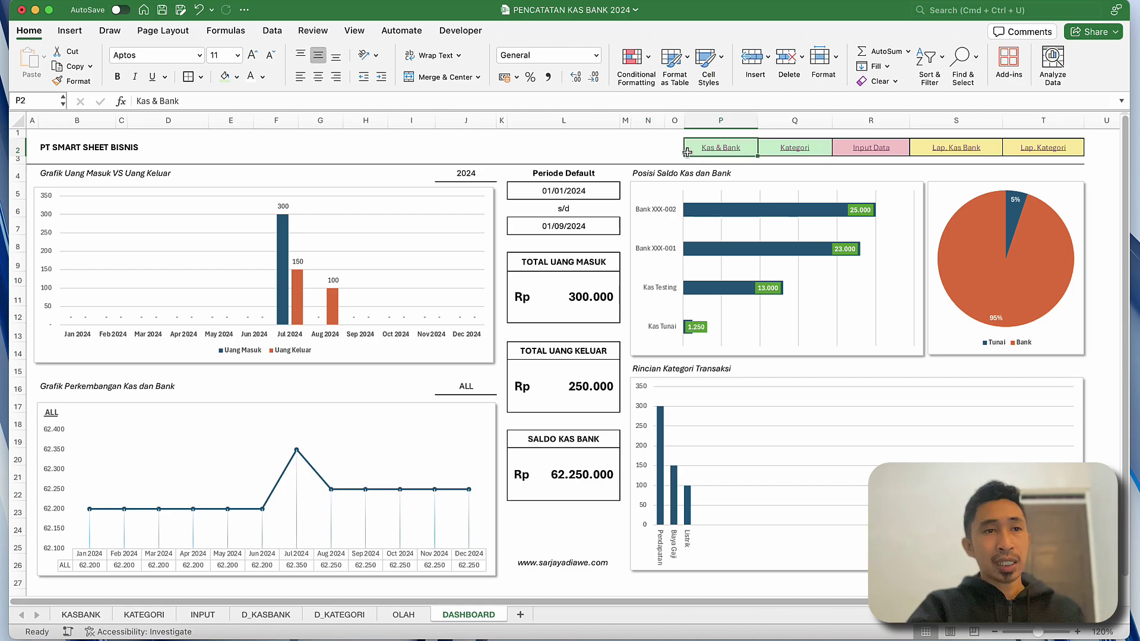
click(724, 153)
click(186, 259)
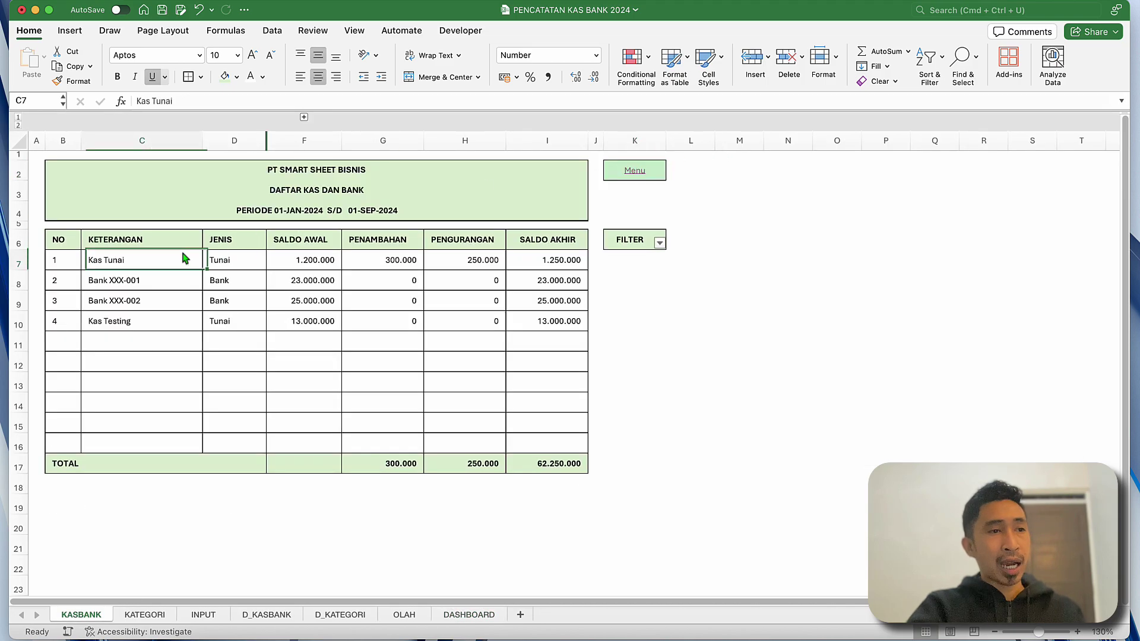
click(65, 244)
drag(65, 245, 425, 387)
click(249, 347)
click(140, 330)
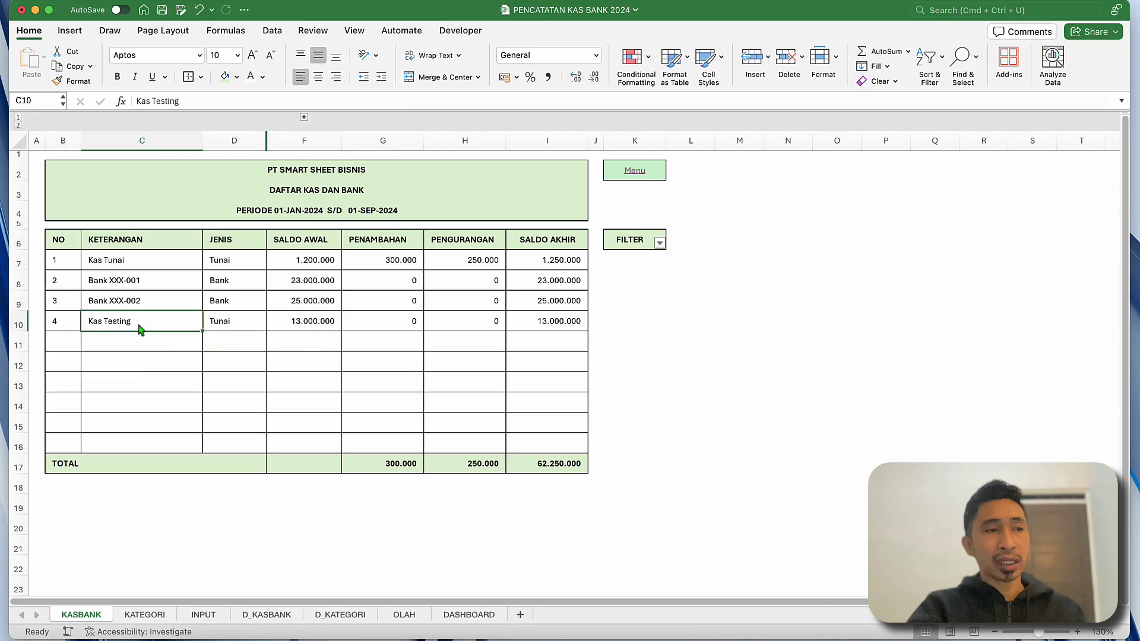
Add an account named Bank Ke 3 with JENIS set to Bank in the first empty row below Kas Testing.
click(151, 342)
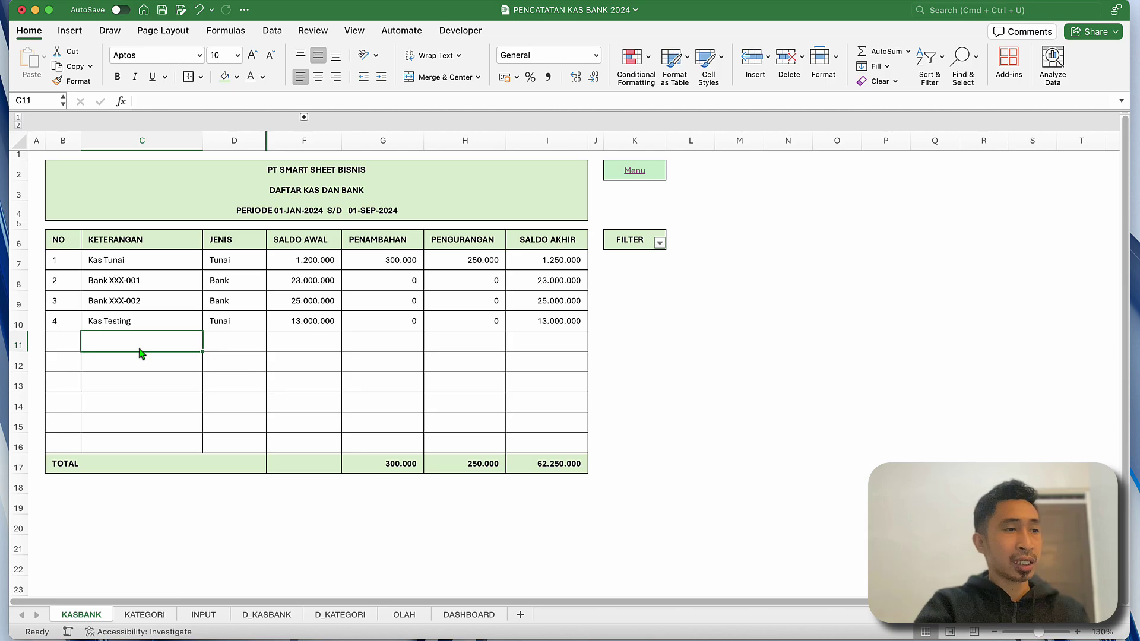
text(Ban)
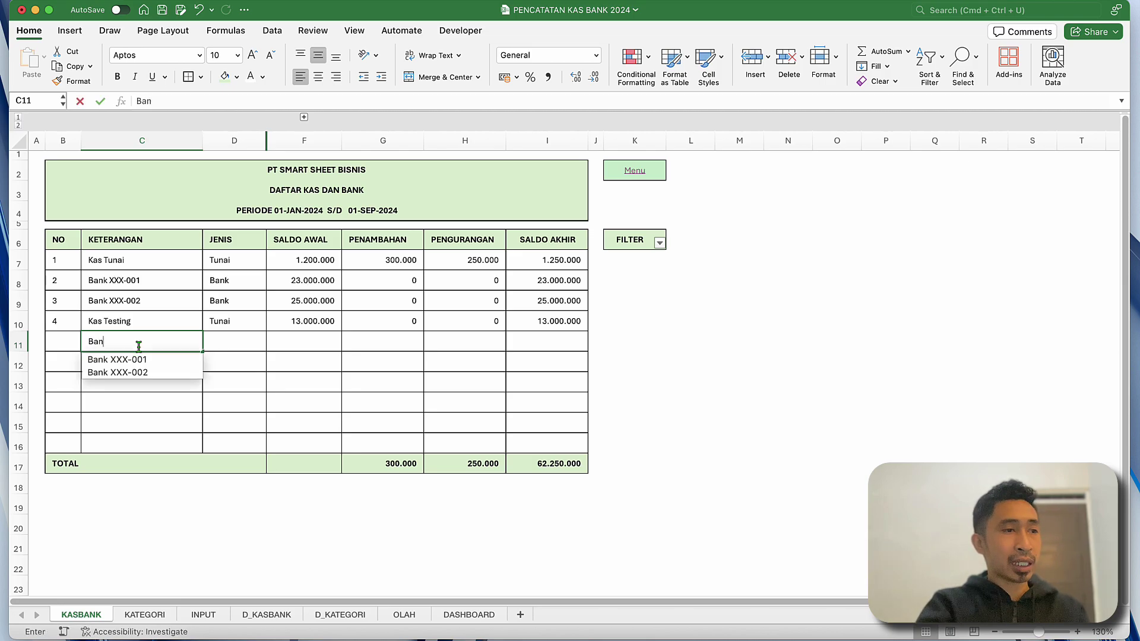
text(k Ke )
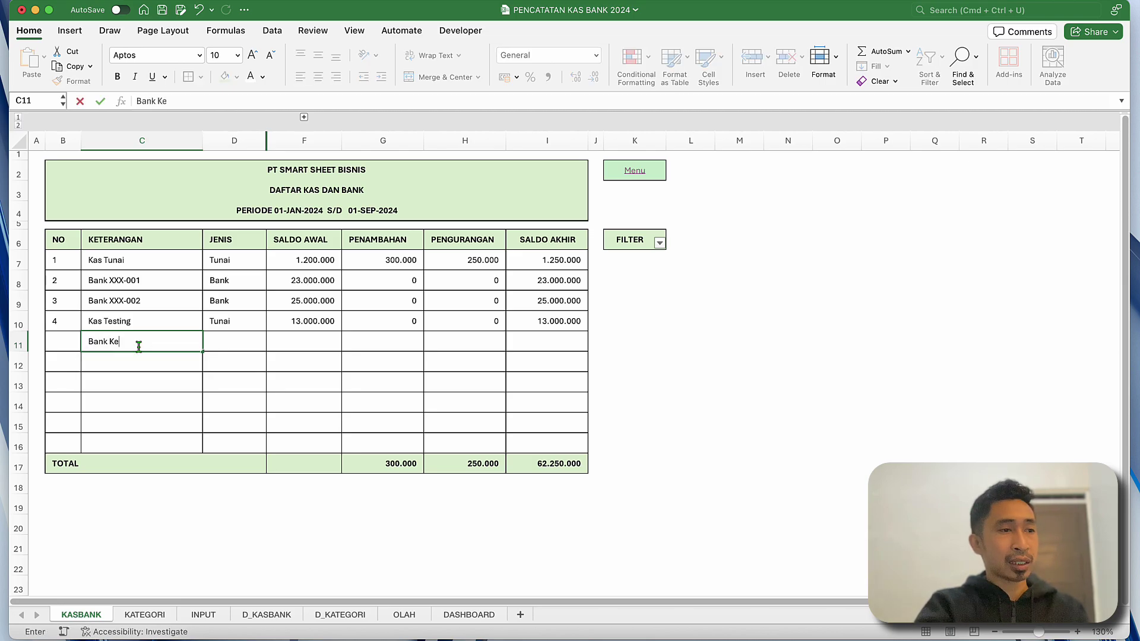
text(3)
key(Return)
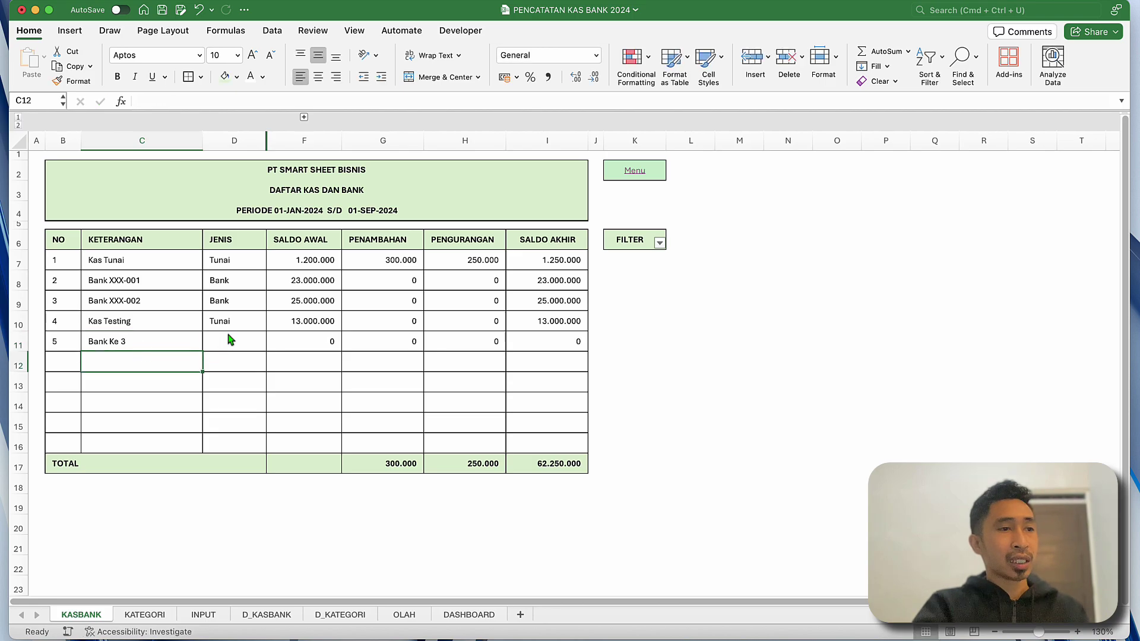
click(239, 340)
click(272, 345)
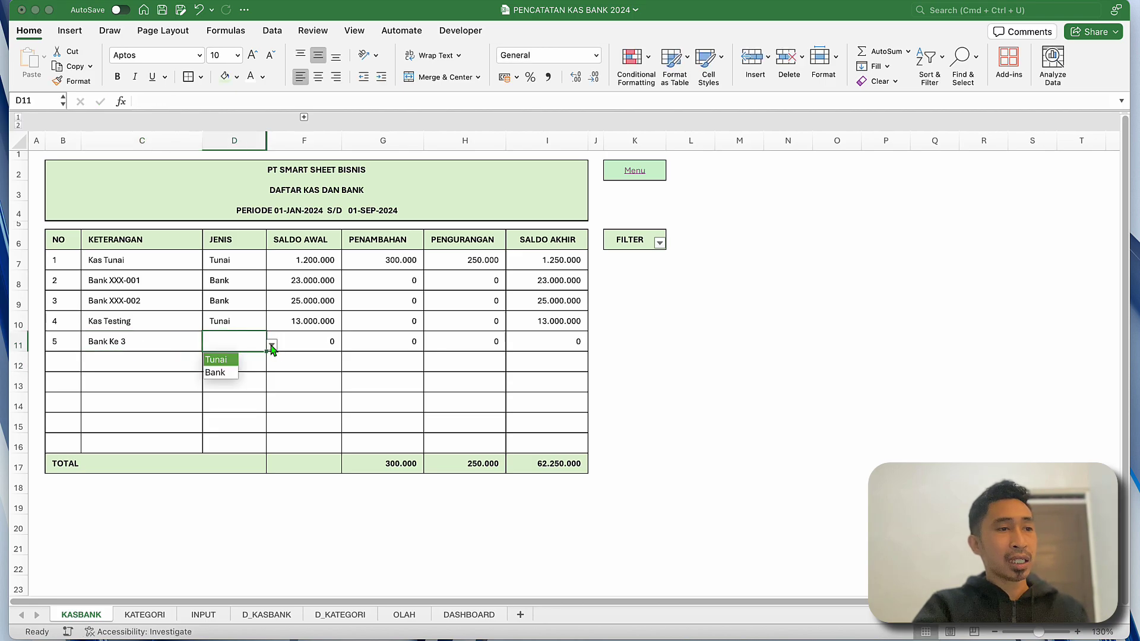
click(224, 373)
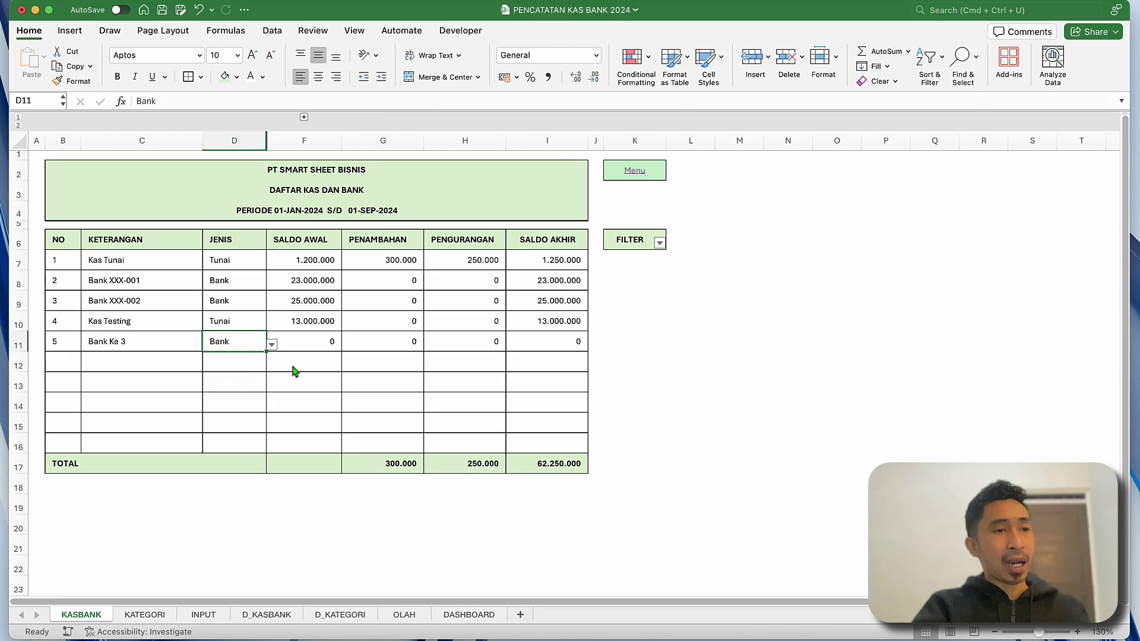
Expand the grouped SALDO AWAL input column and set the opening balance of Bank Ke 3 to 10.000.000.
click(301, 344)
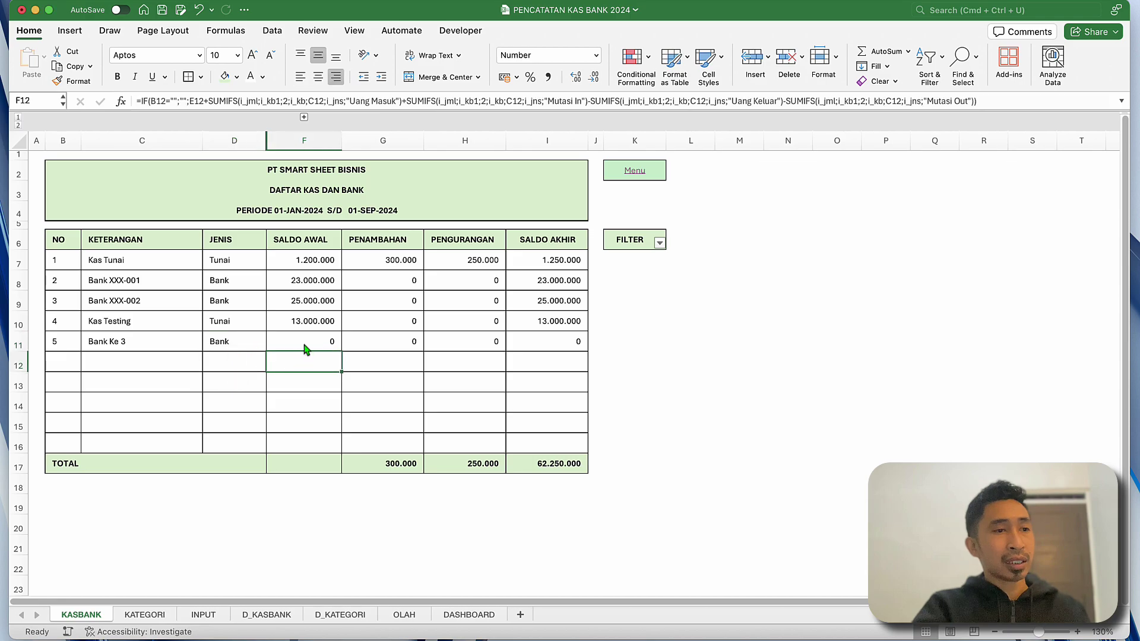
click(304, 117)
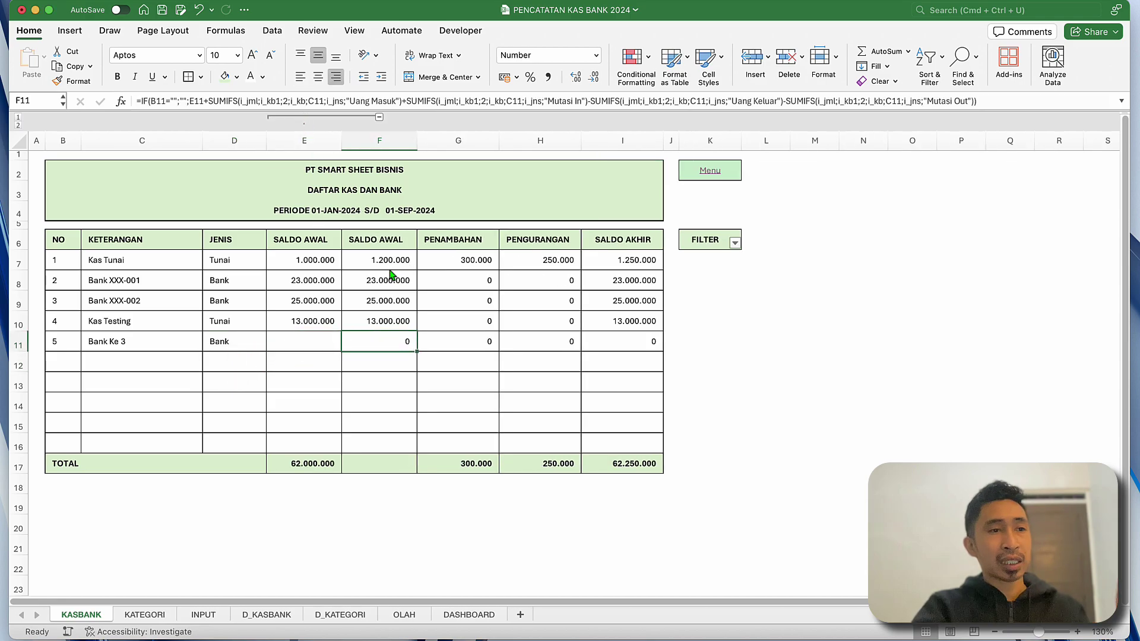
click(309, 350)
click(398, 335)
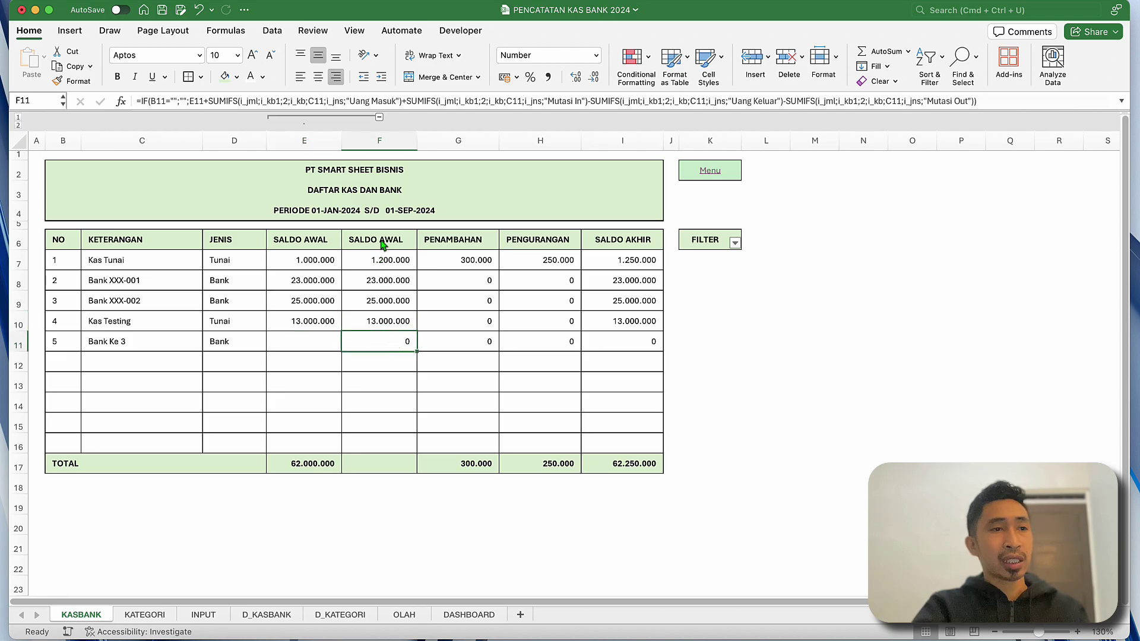
drag(383, 244, 382, 420)
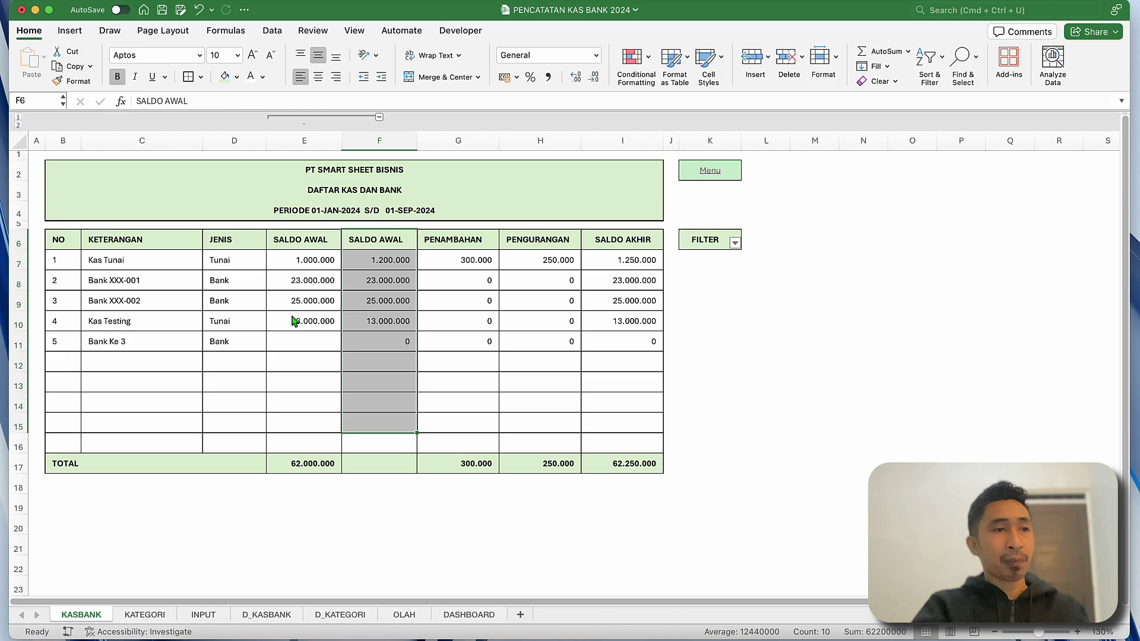
click(301, 349)
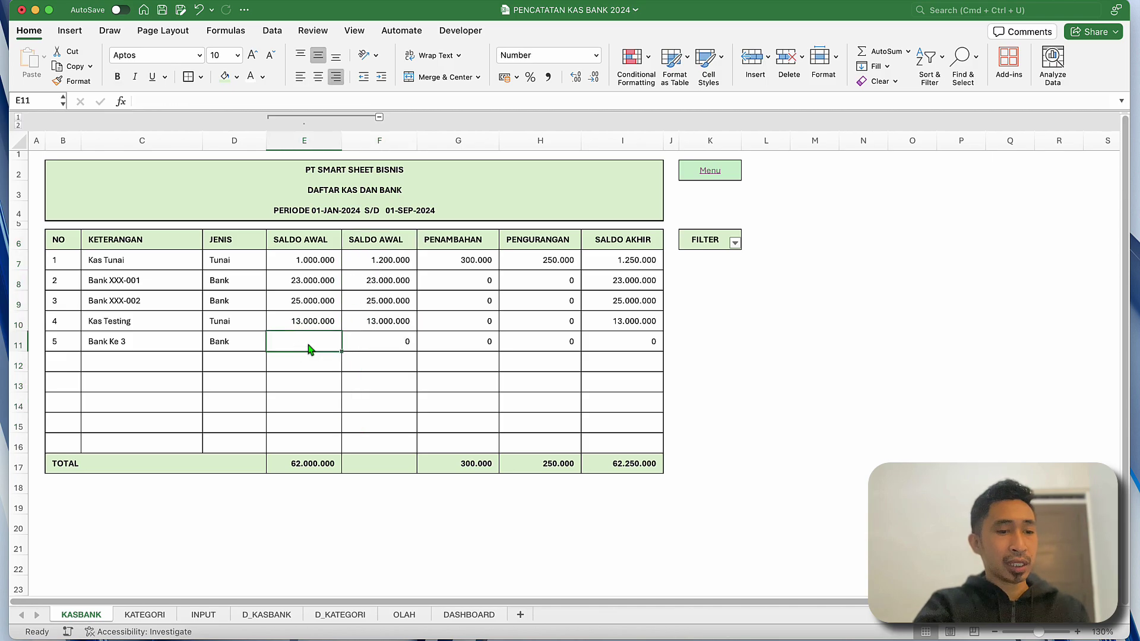
text(2)
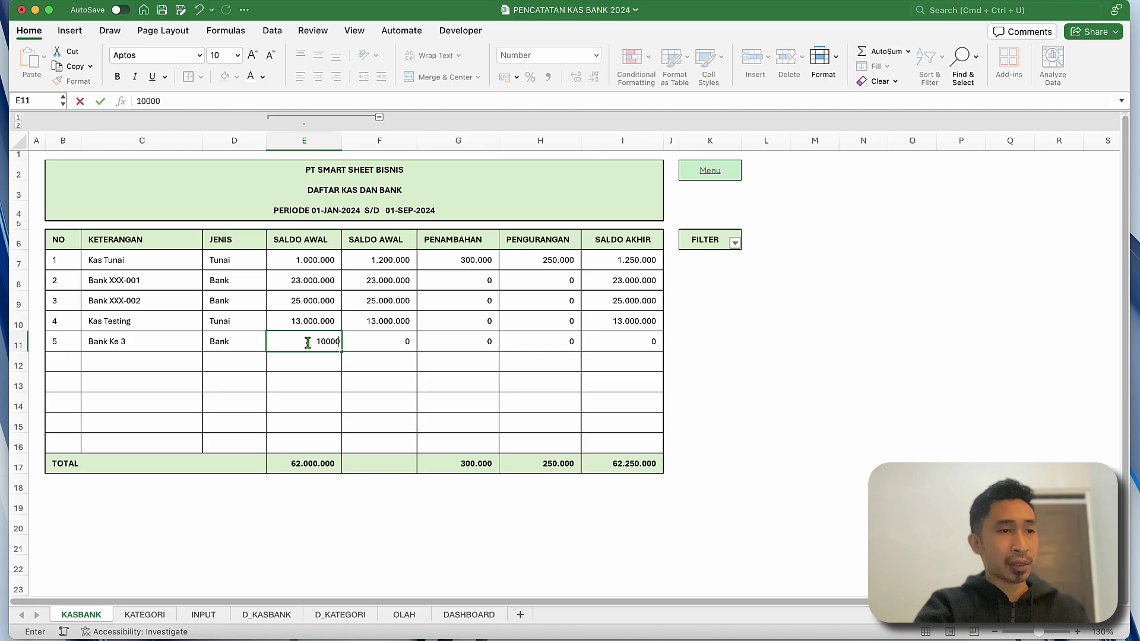
key(Return)
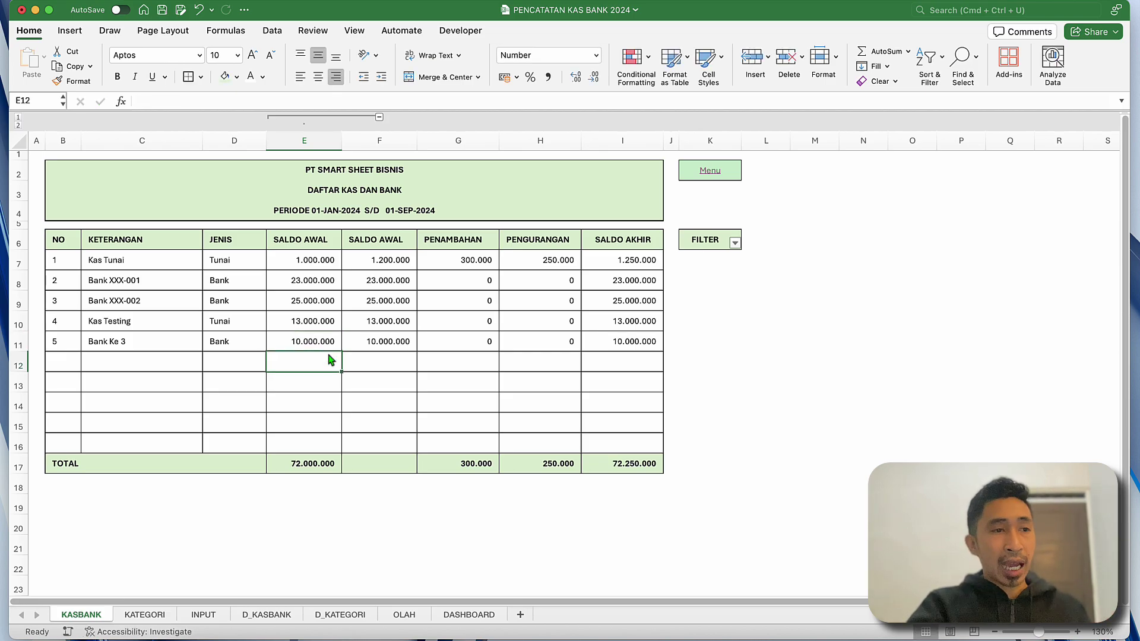
Check the calculated cells in the Bank Ke 3 row and collapse the grouped SALDO AWAL input column.
click(375, 345)
click(473, 349)
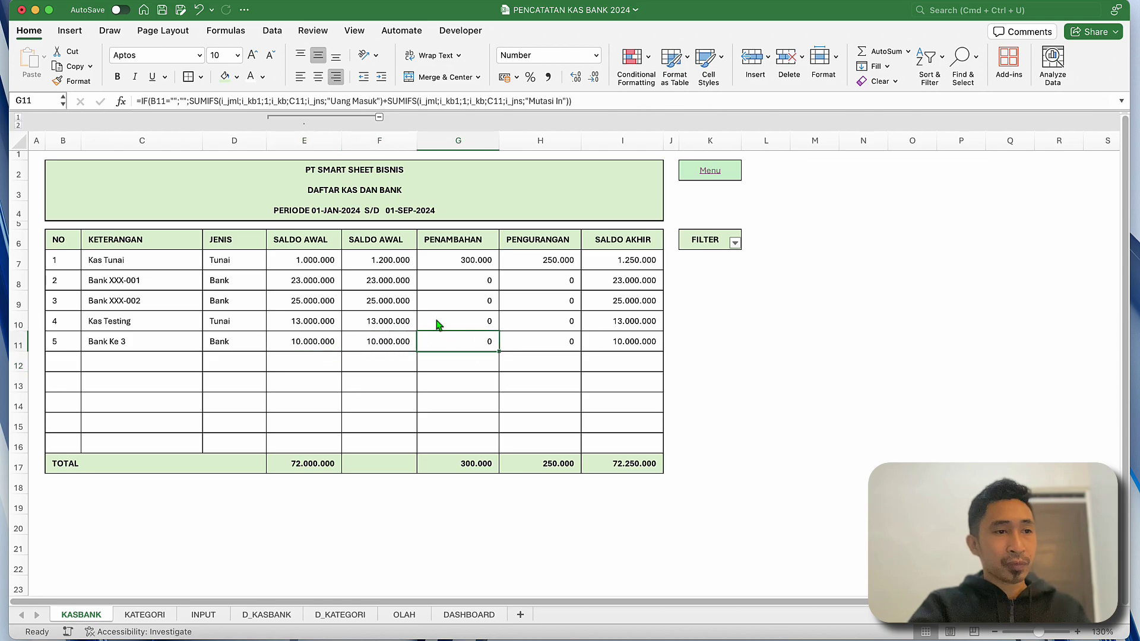
click(378, 118)
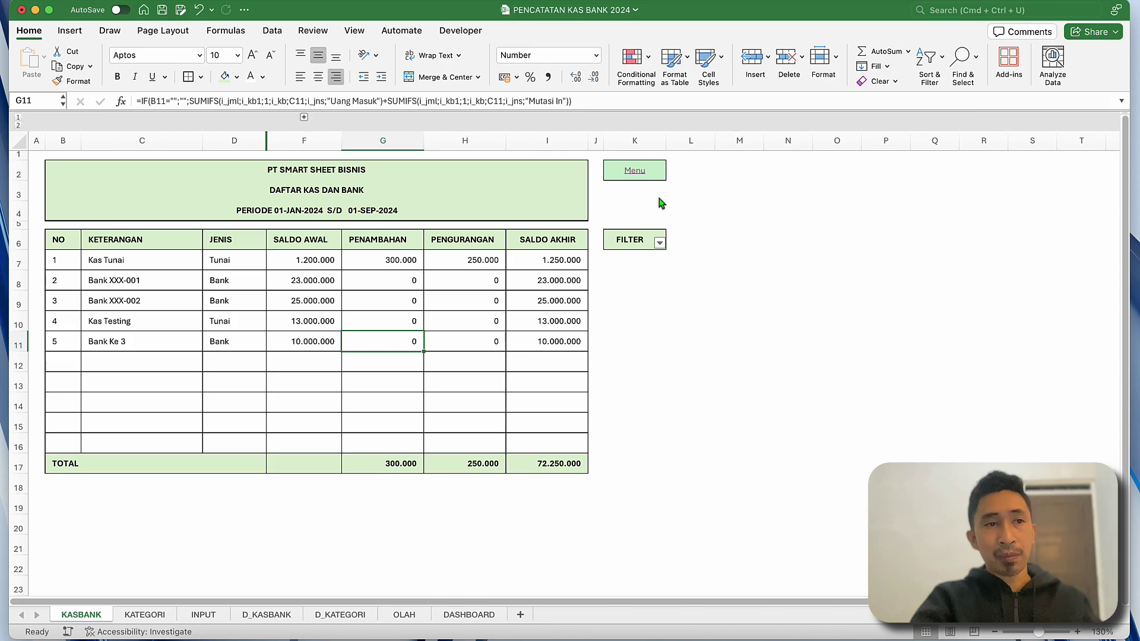
Return to the dashboard and refresh all data so that the Posisi Saldo Kas dan Bank chart includes Bank Ke 3.
click(631, 171)
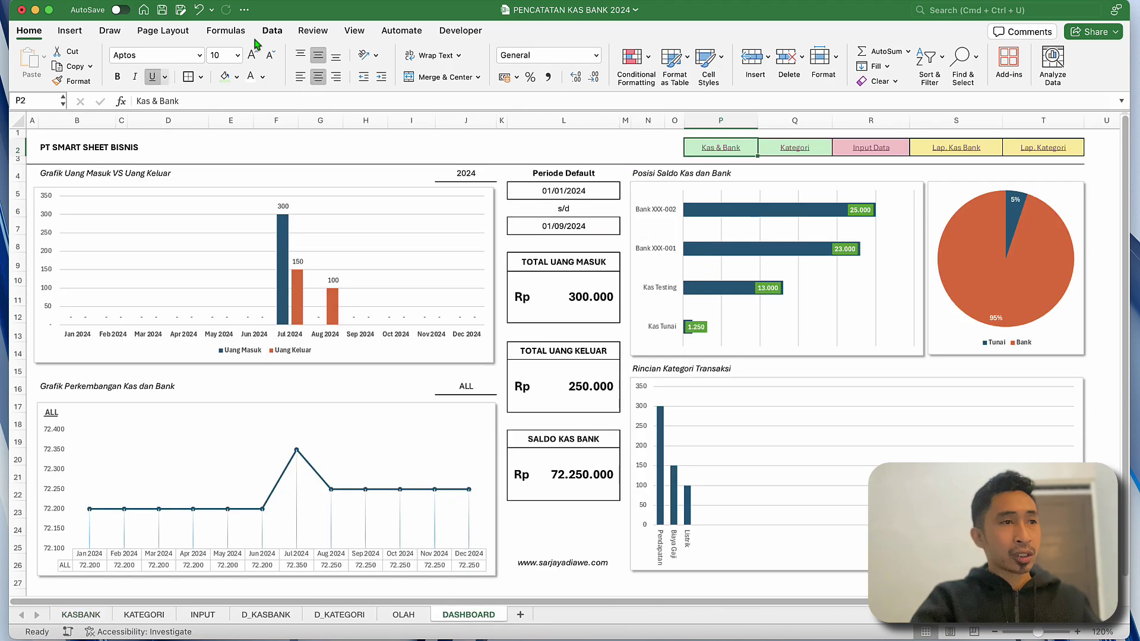
click(274, 34)
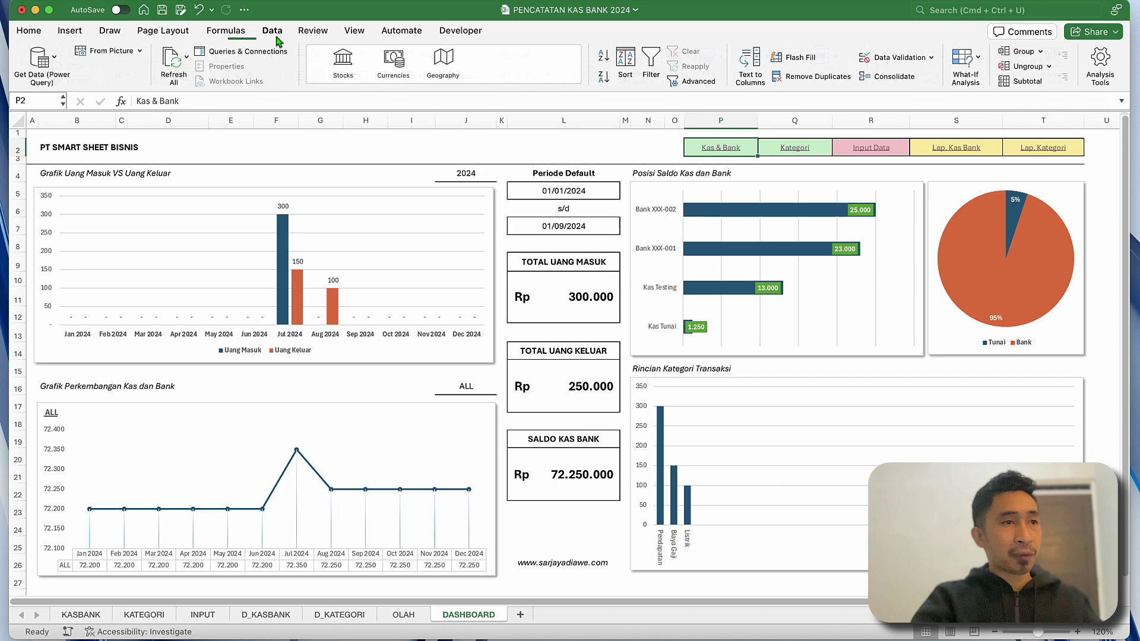
click(176, 65)
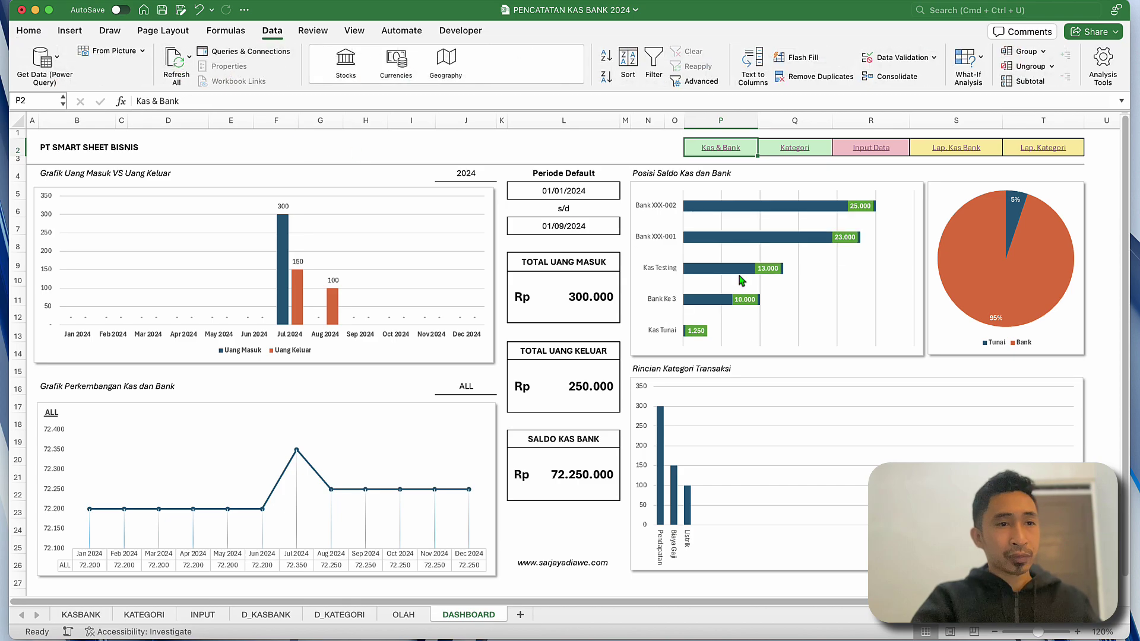
mouse_move(689, 304)
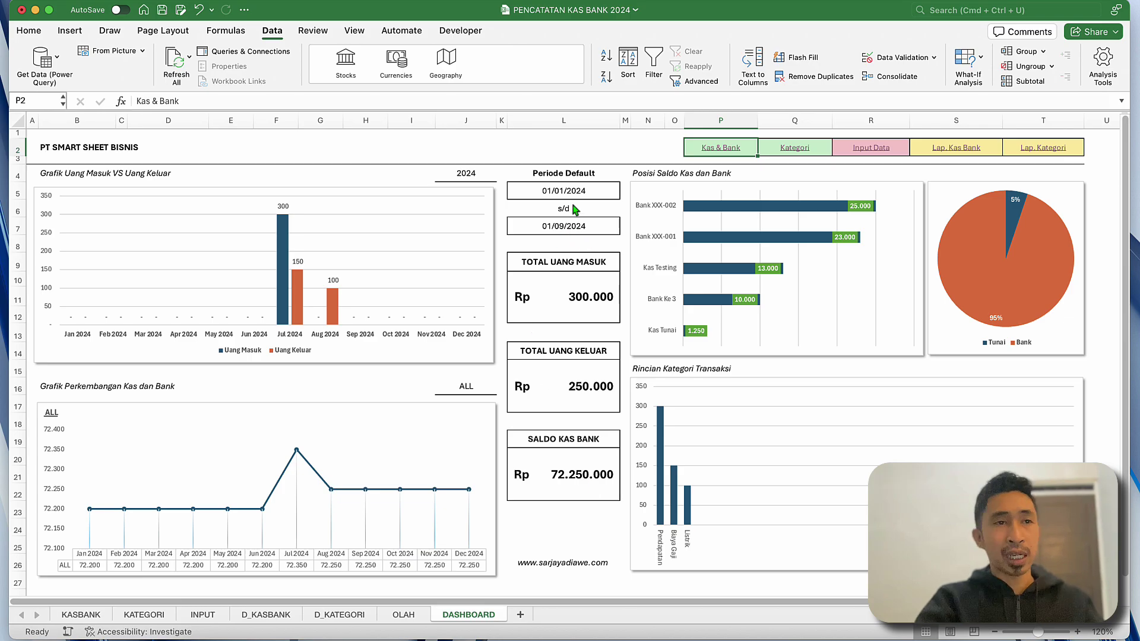
Open the Kategori sheet and add a transaction category named BBM in the first empty row below Listrik.
click(790, 148)
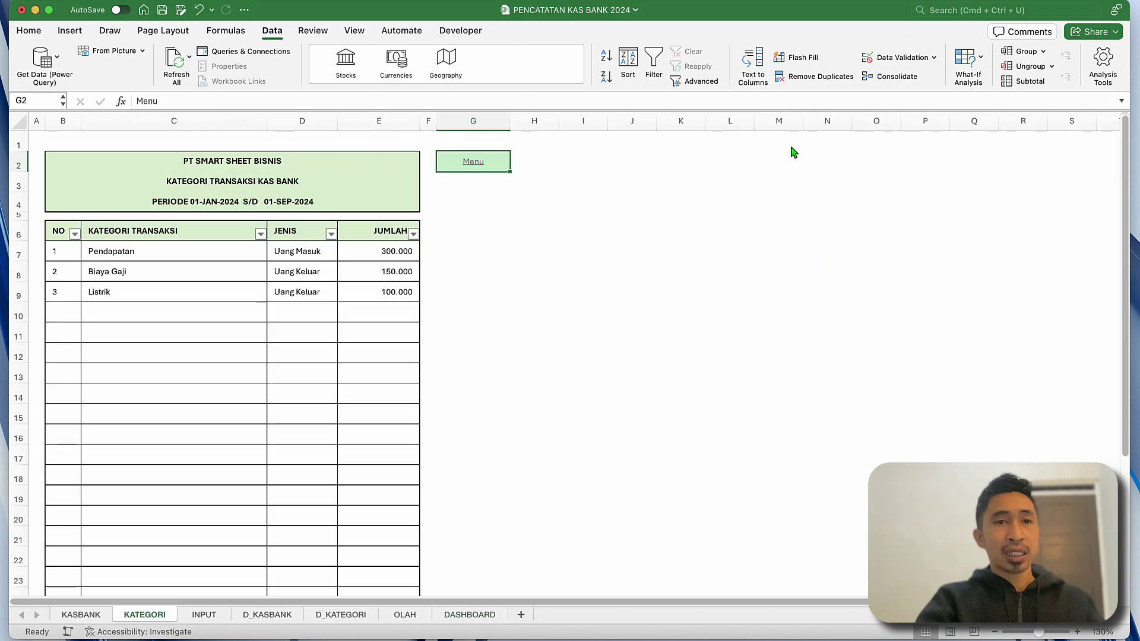
click(346, 253)
click(169, 294)
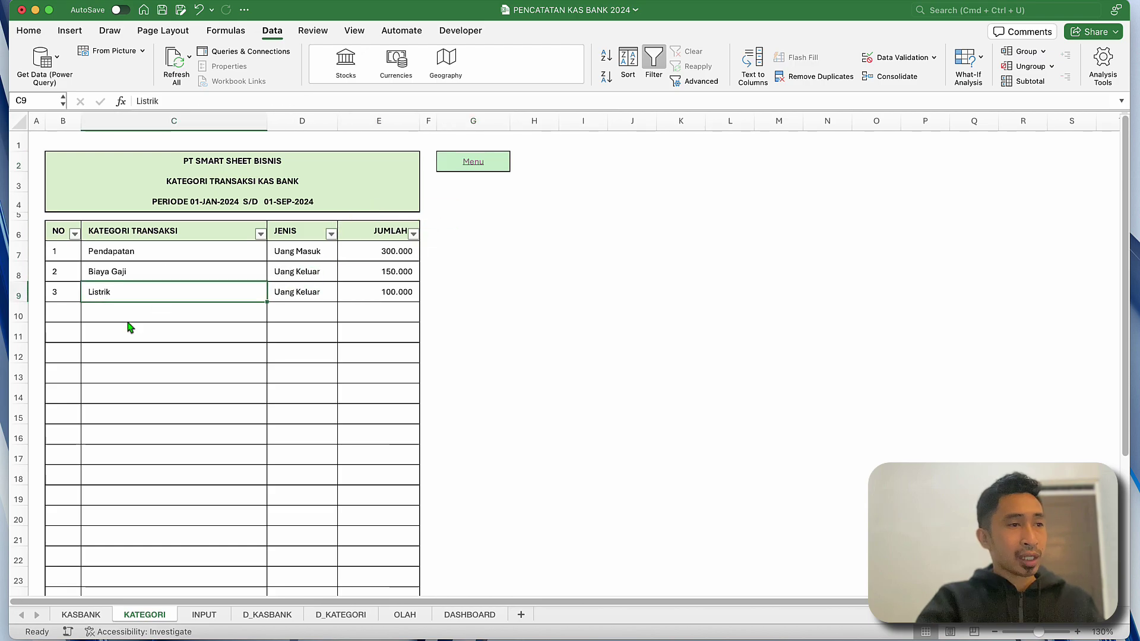
click(107, 329)
click(57, 317)
click(108, 316)
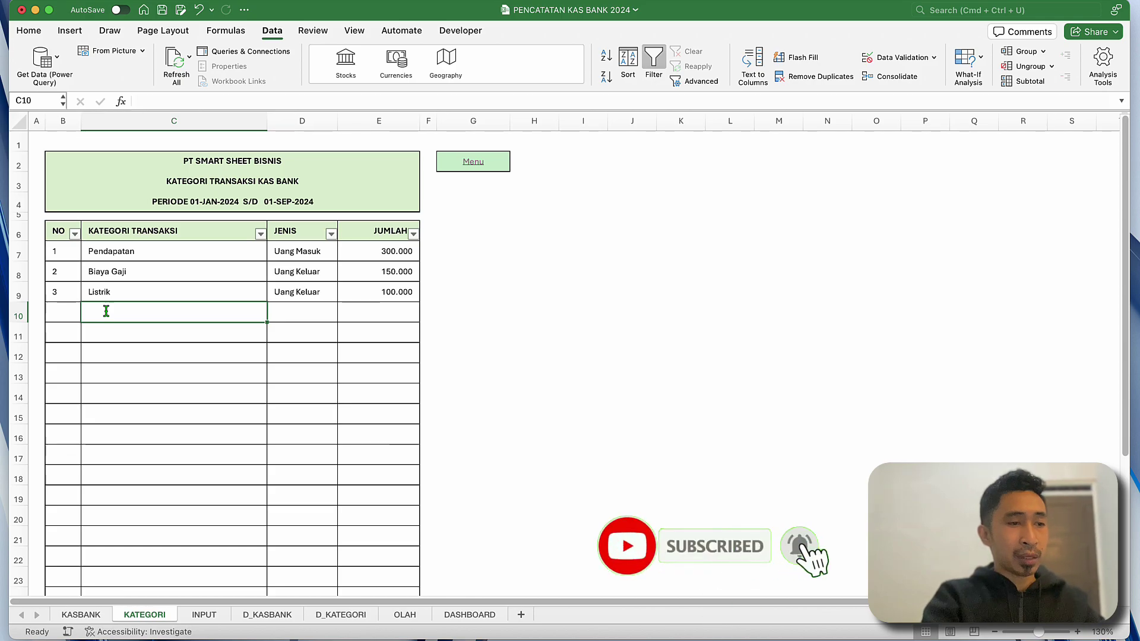
text(BBM)
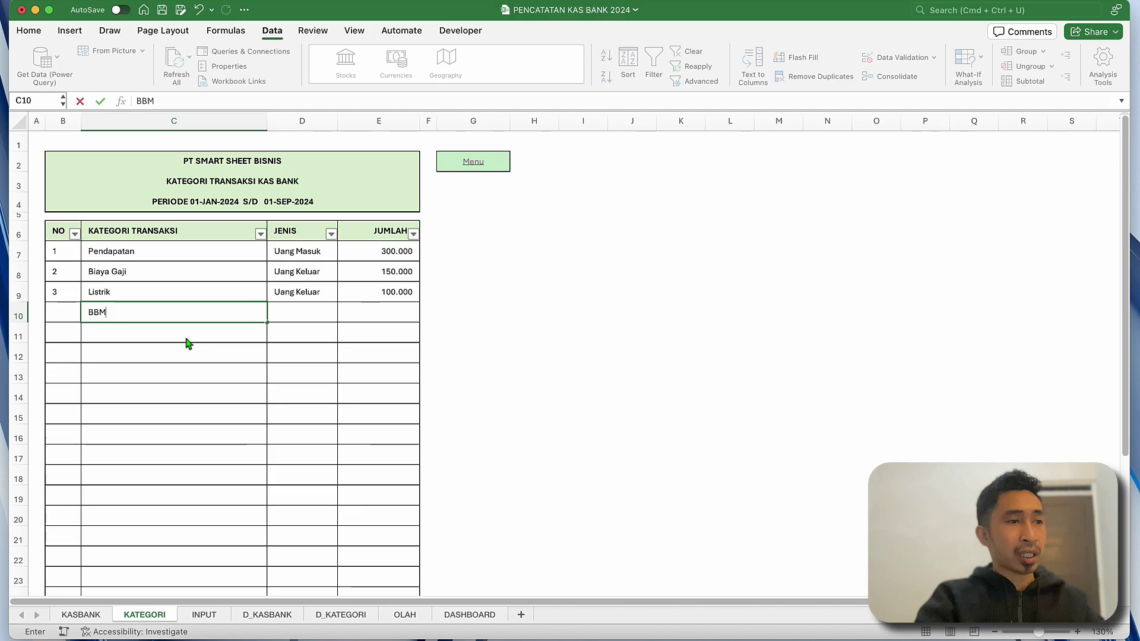
key(Return)
Set the JENIS of the BBM category to Uang Keluar.
click(331, 318)
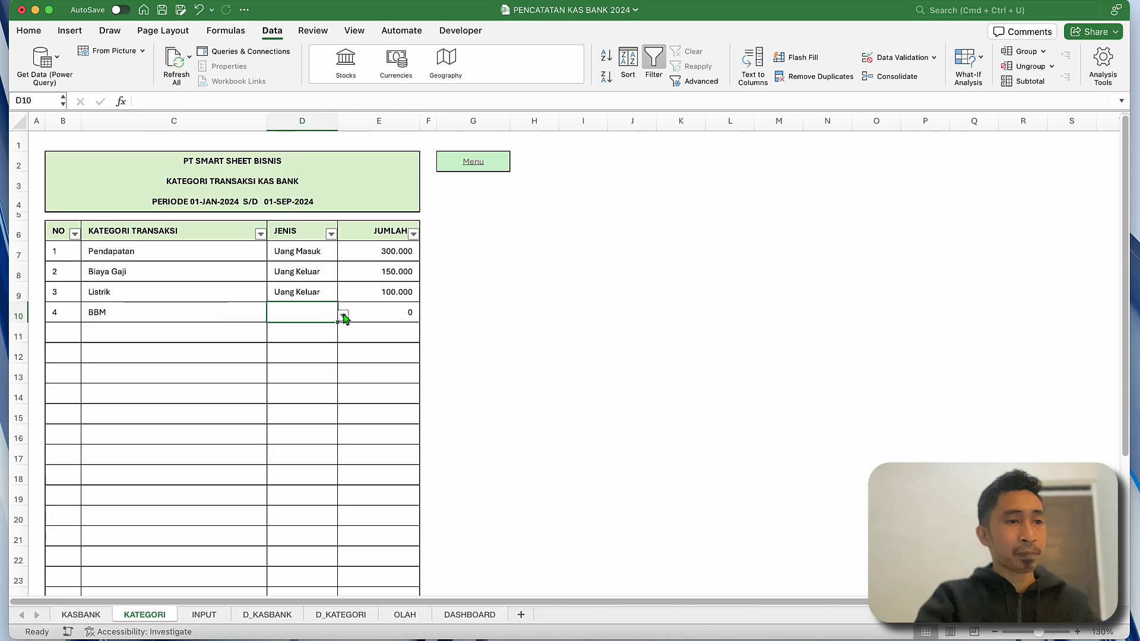
click(344, 315)
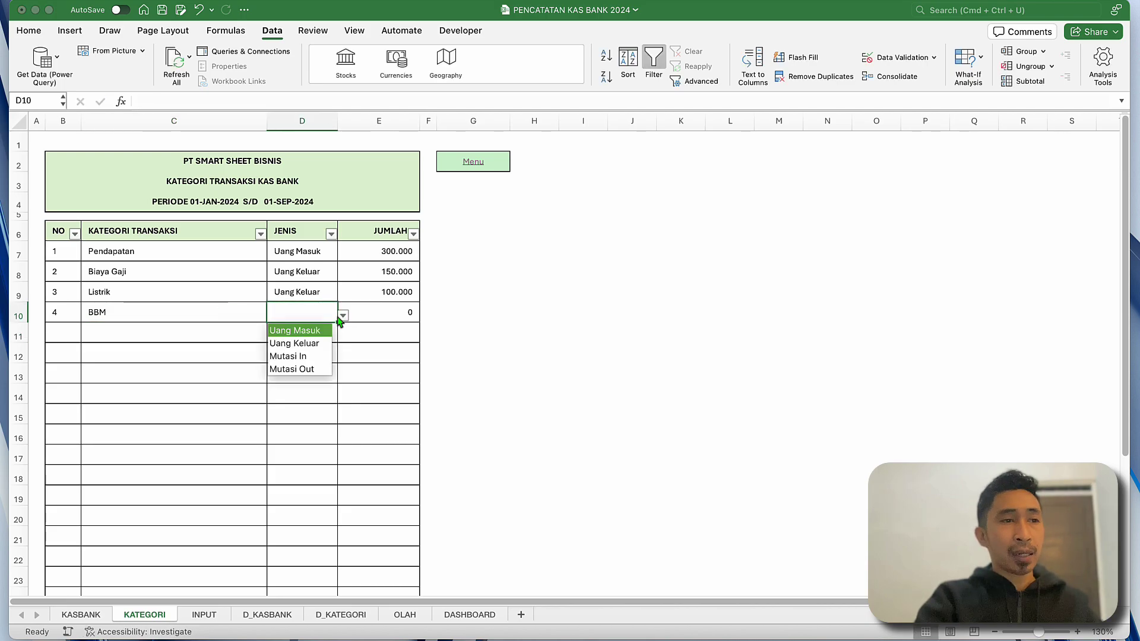
click(306, 346)
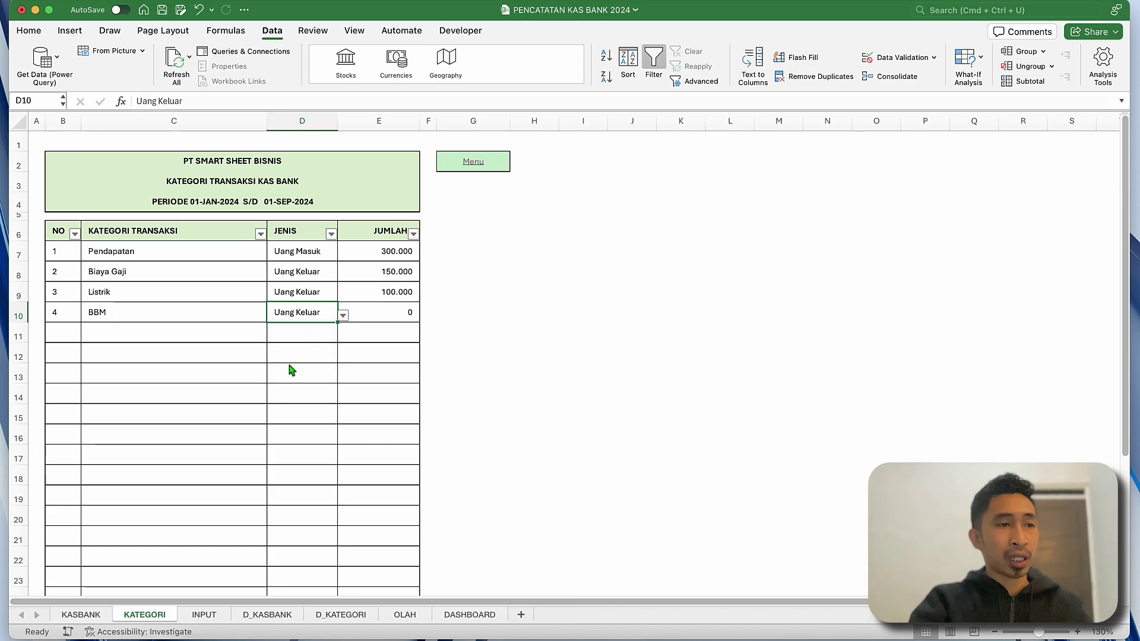
Examine the Mutasi In and Mutasi Out categories and their JENIS entries at the end of the category table.
scroll(291, 369, down, 5)
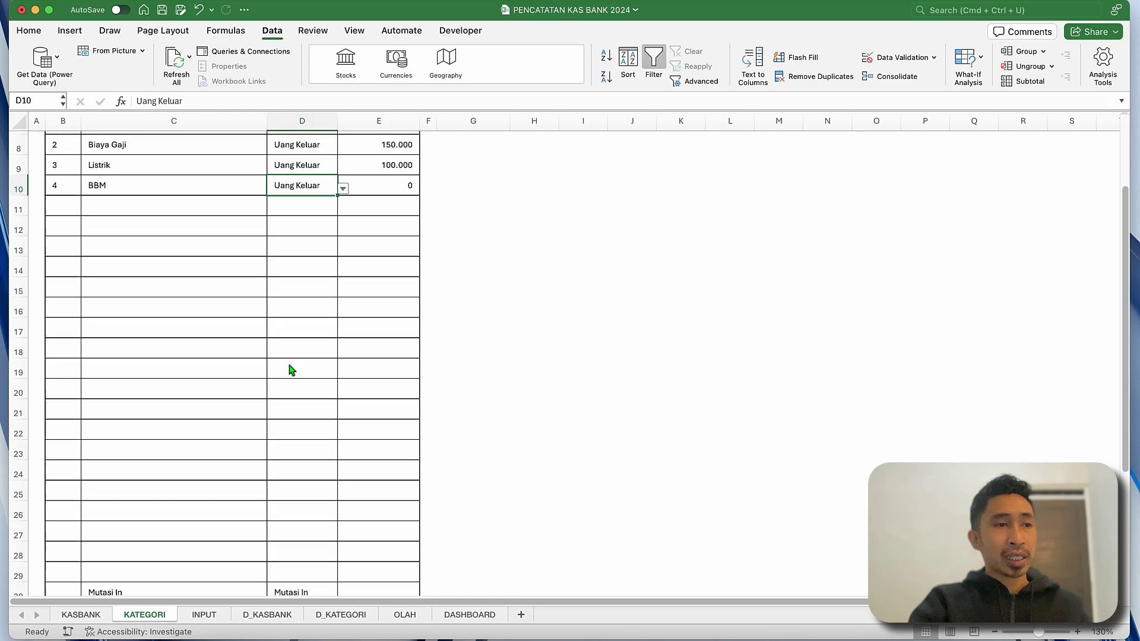
drag(117, 423, 272, 437)
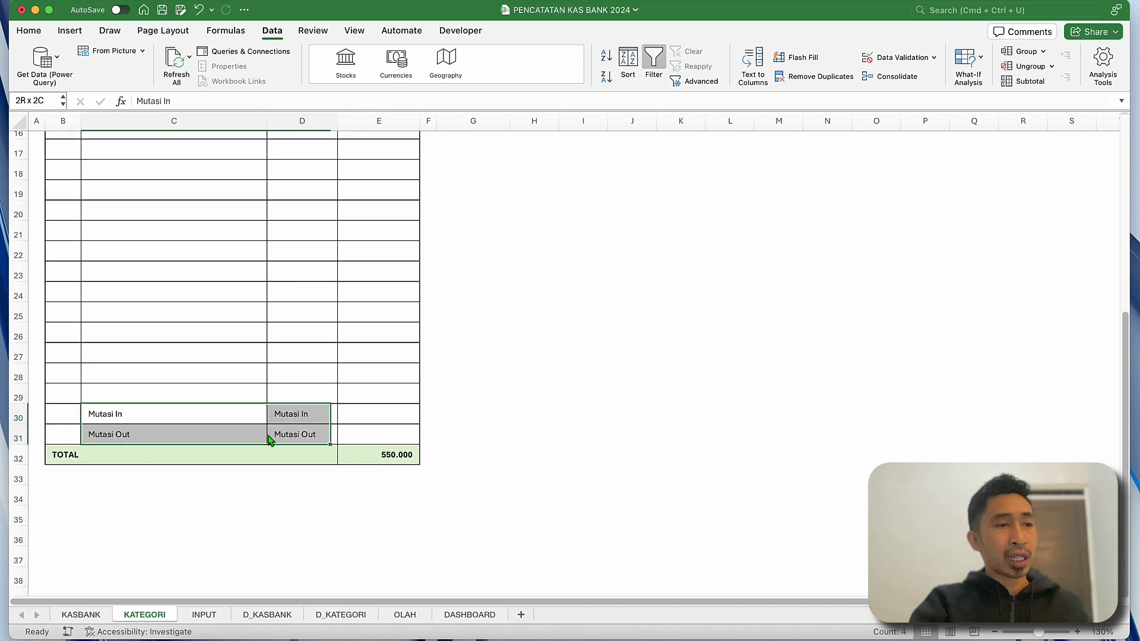
click(221, 415)
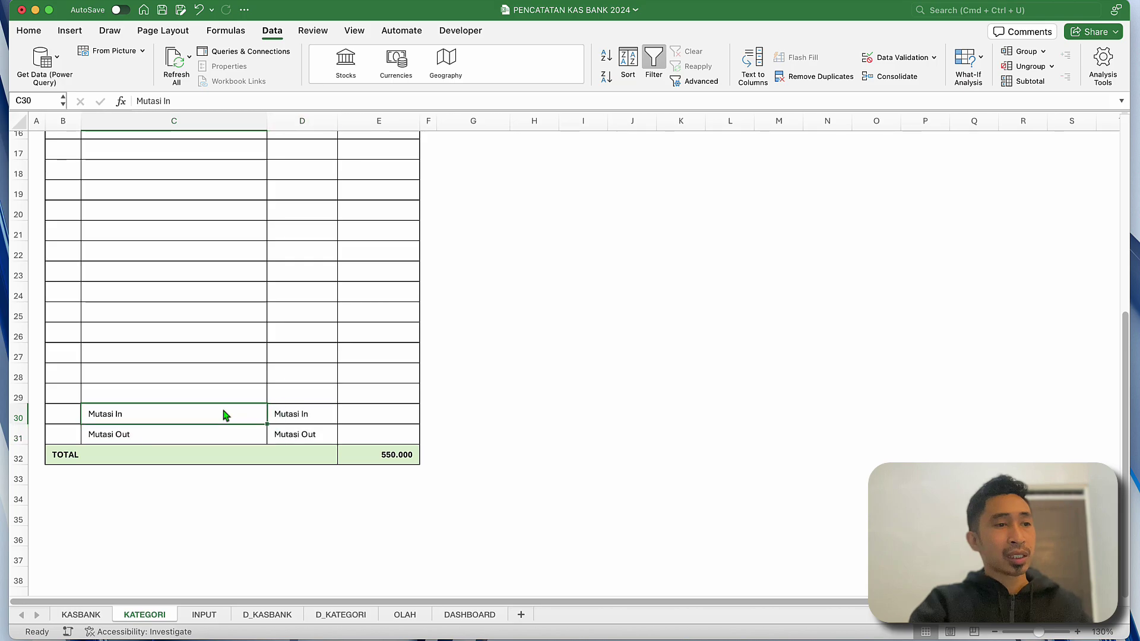
click(303, 421)
click(304, 437)
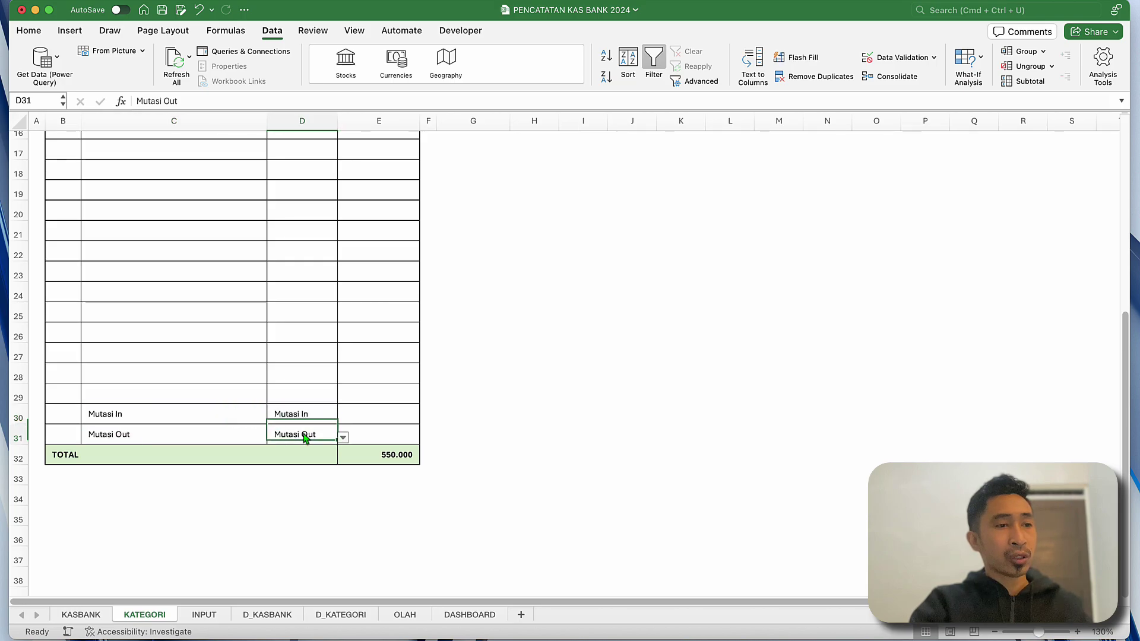
click(344, 439)
click(268, 443)
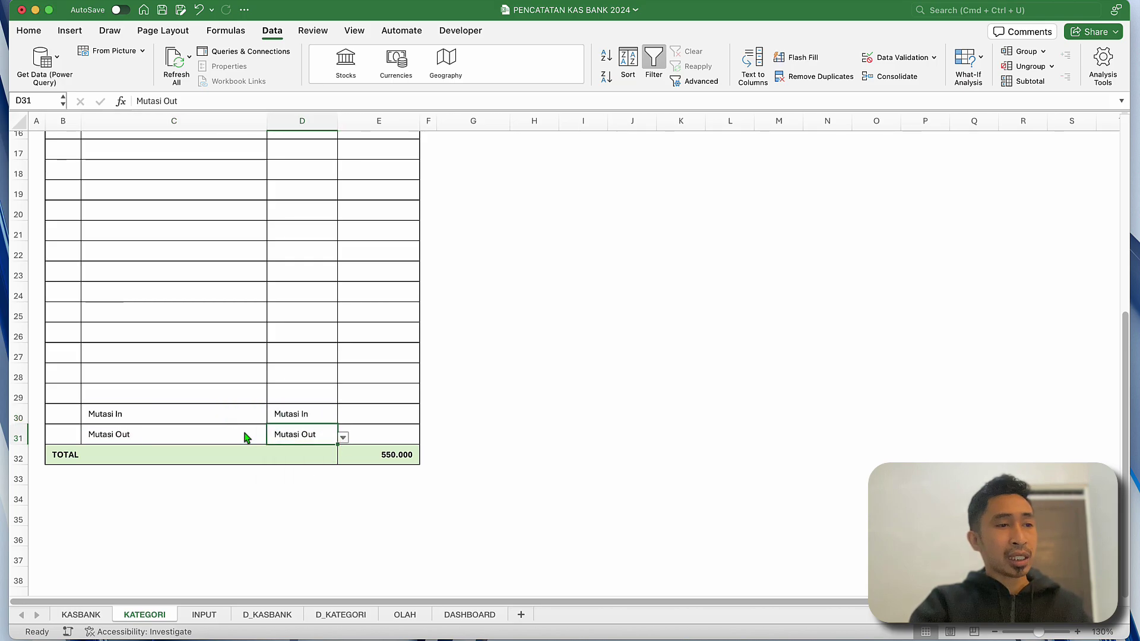
click(247, 437)
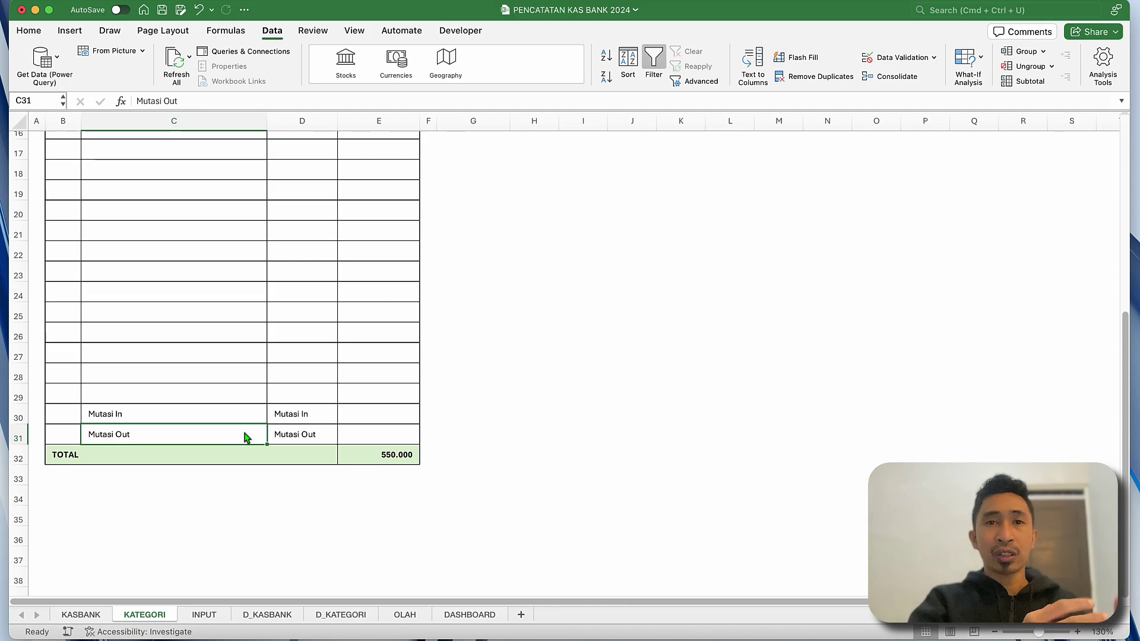
click(220, 376)
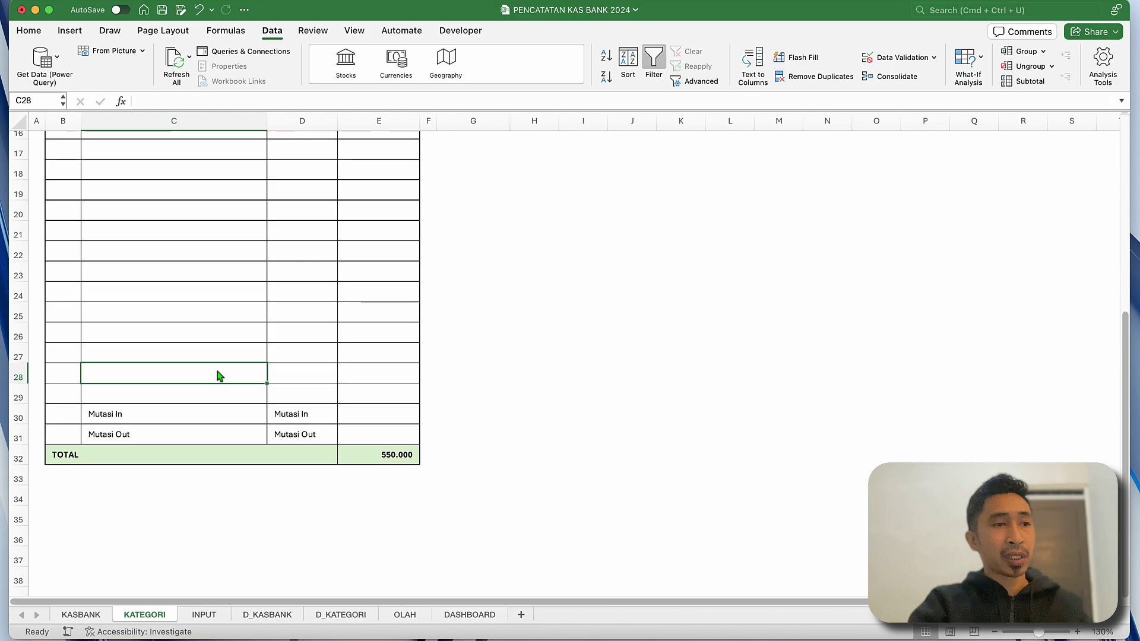
Check the calculated JUMLAH cells of the listed categories, including BBM, and return to the dashboard.
scroll(219, 375, up, 8)
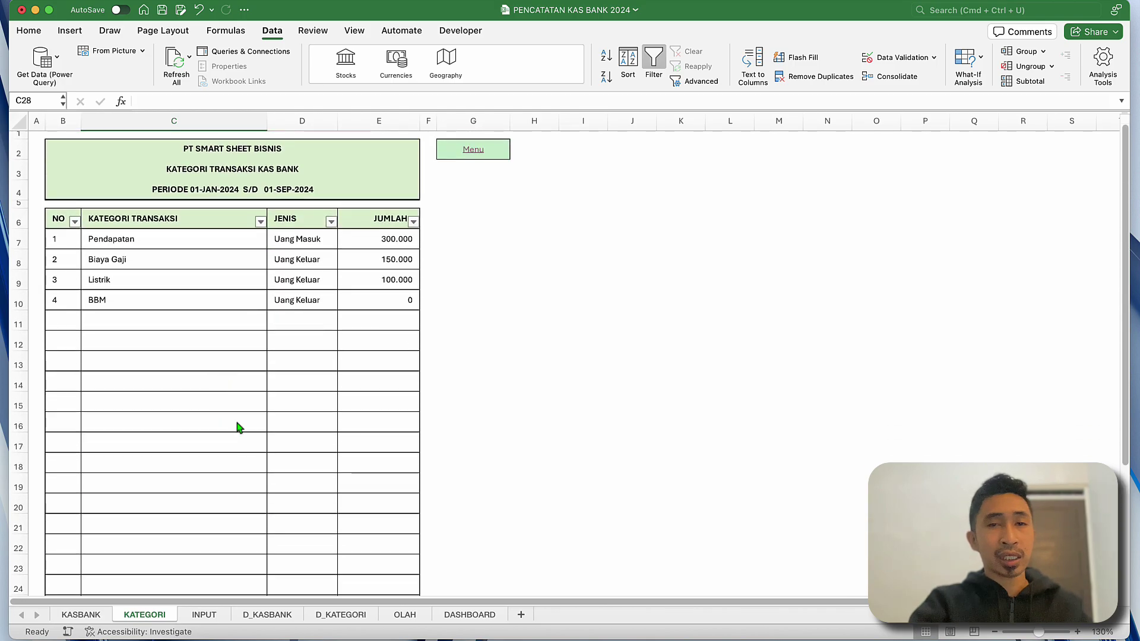
click(264, 343)
click(397, 308)
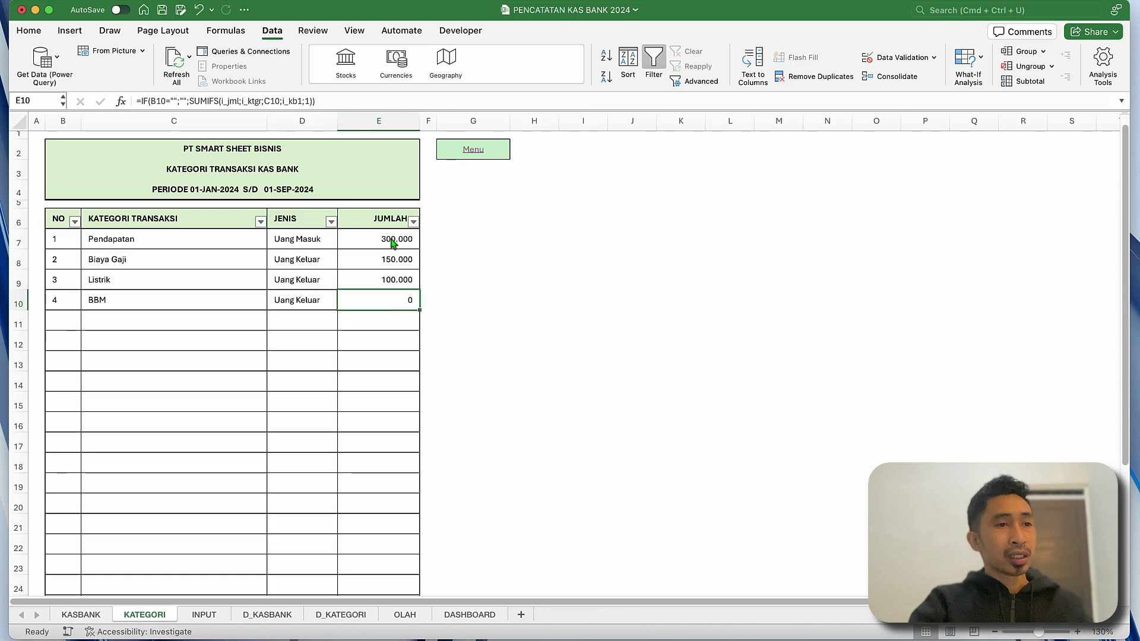
drag(393, 243, 392, 334)
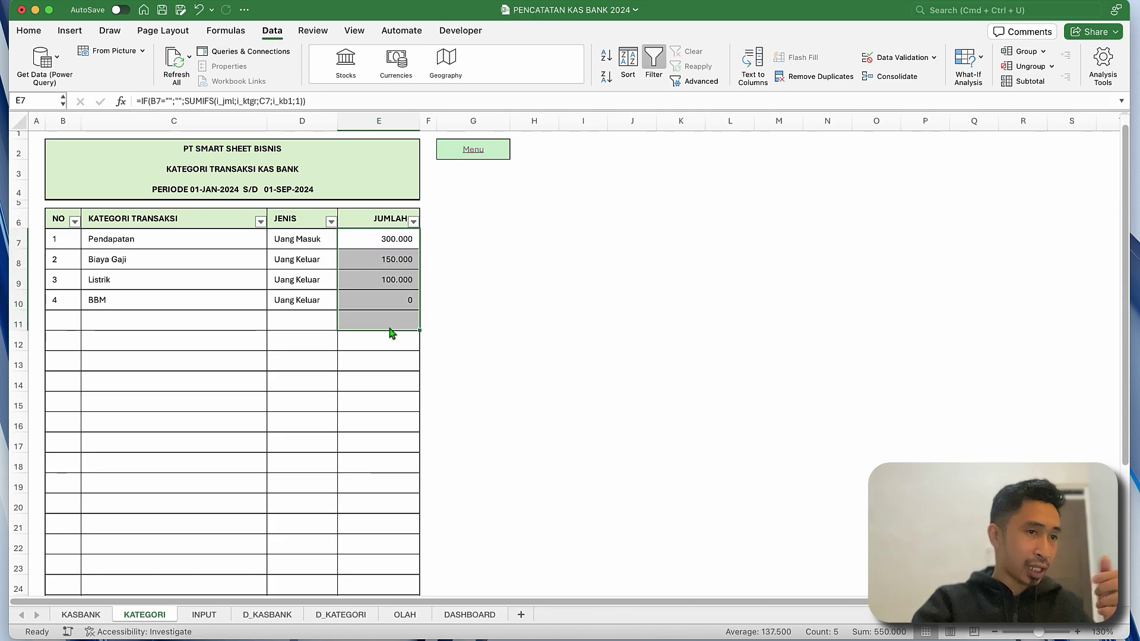
key(Down)
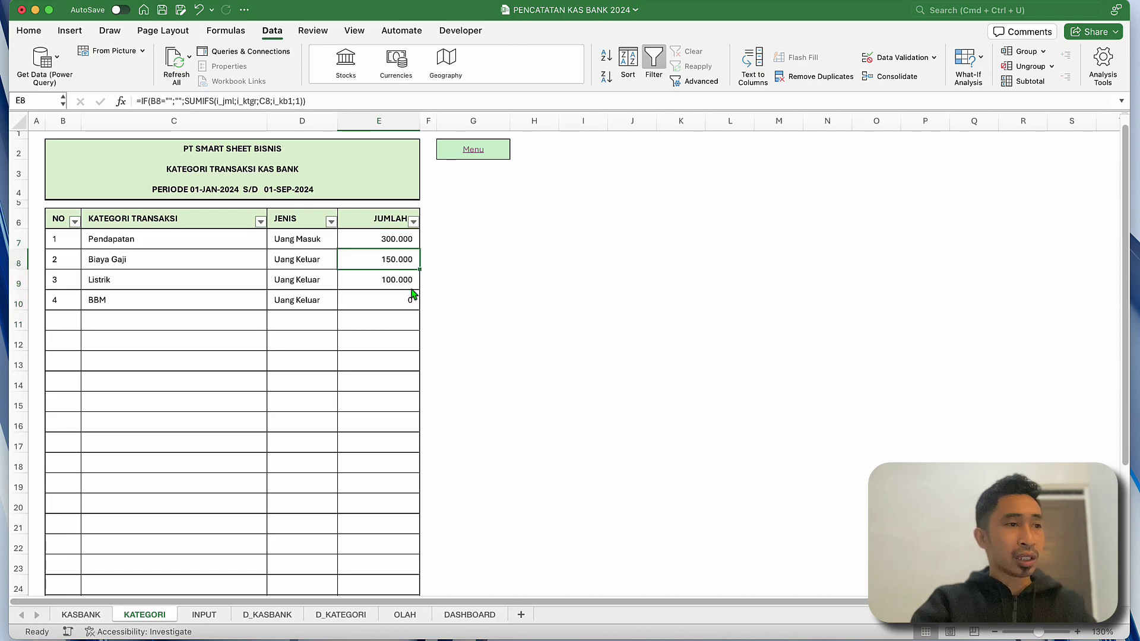
click(395, 304)
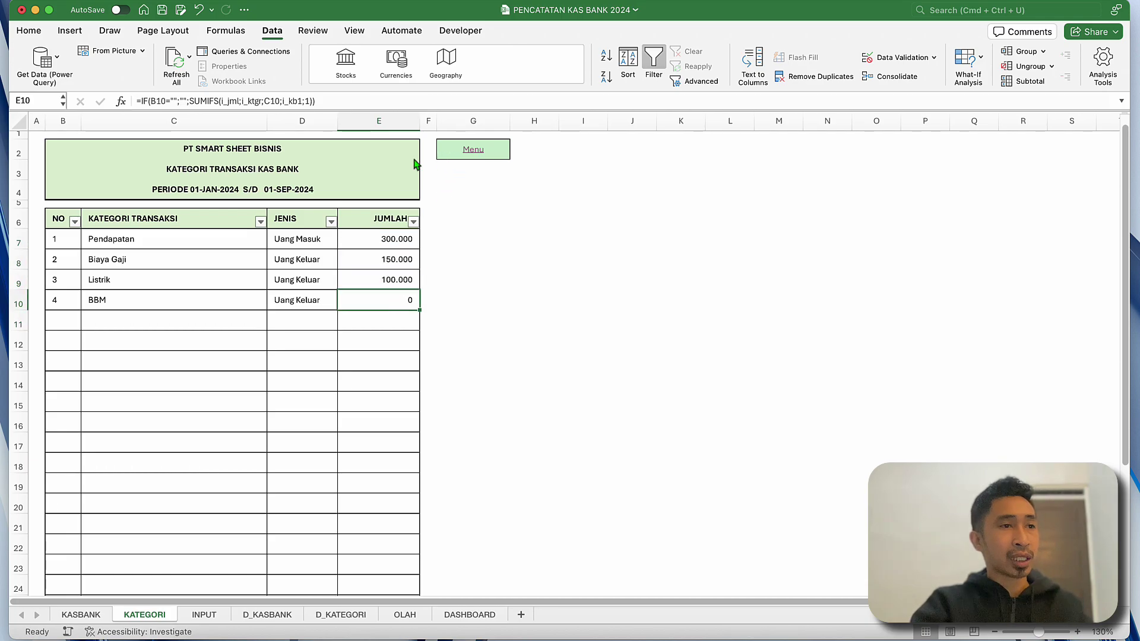
click(473, 149)
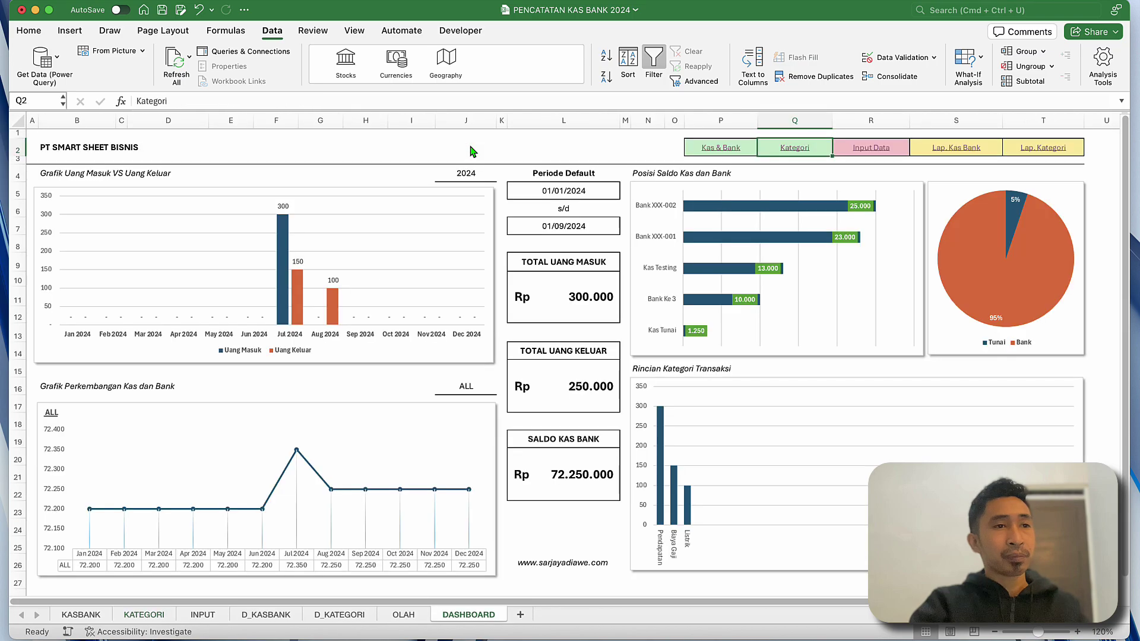
Open the Input Data sheet and enter the date 01/09/2024 in the first empty transaction row.
click(860, 149)
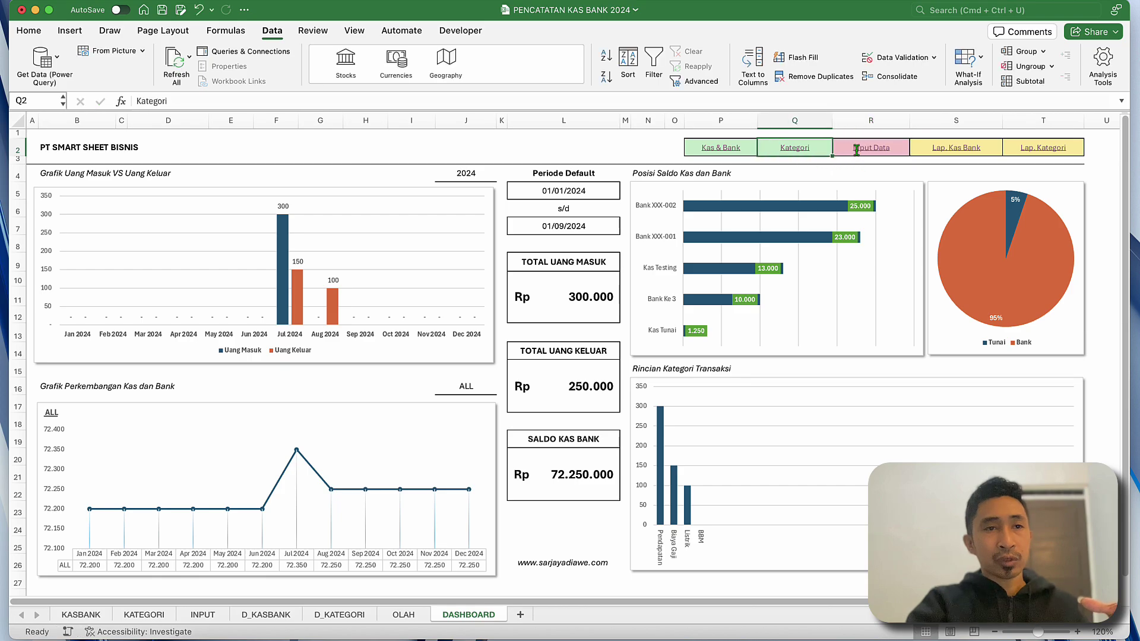
click(868, 150)
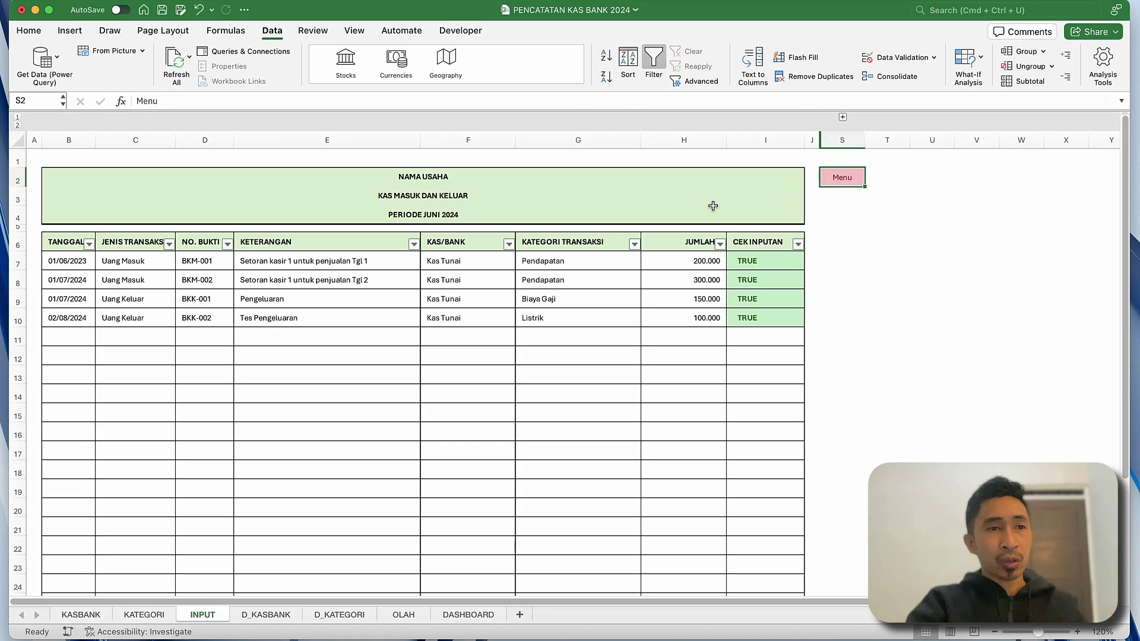
click(563, 203)
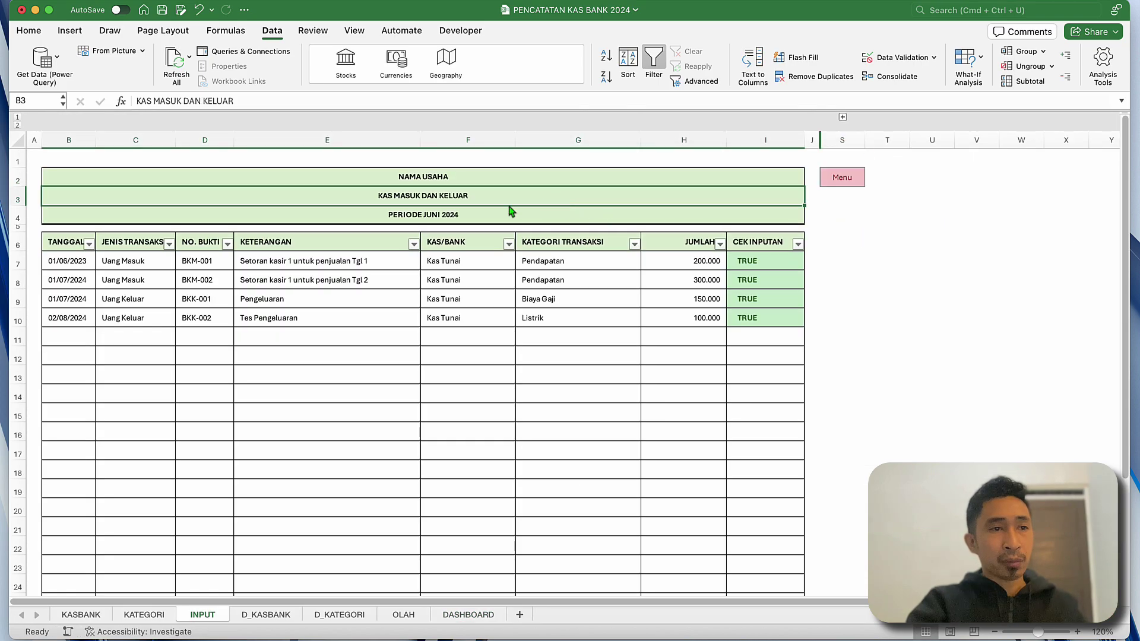
click(72, 341)
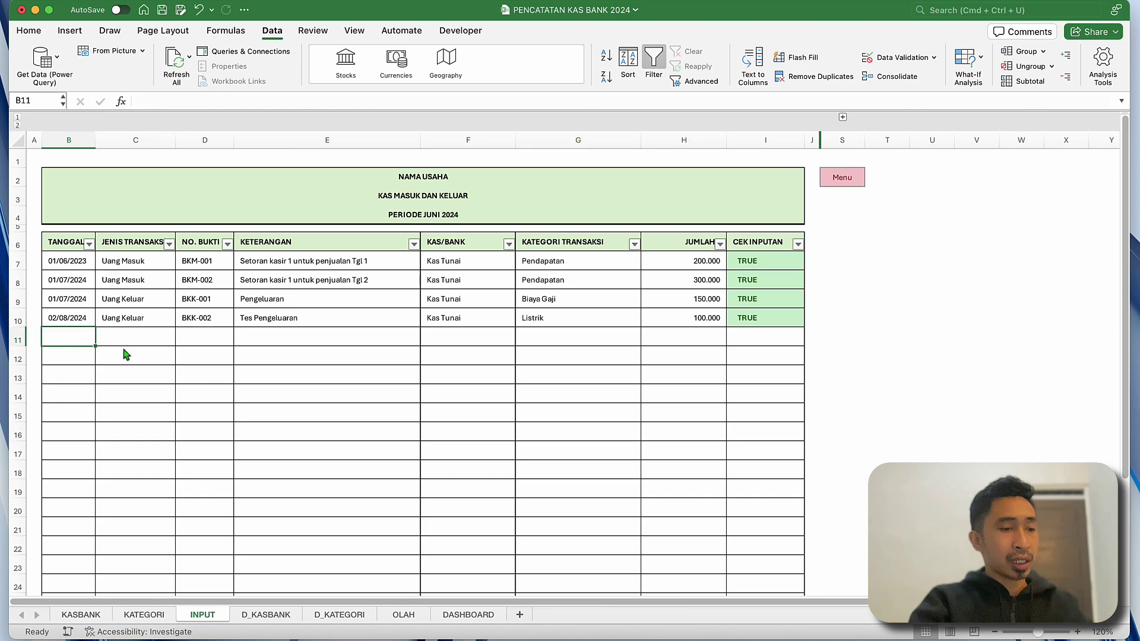
text(1/9/2)
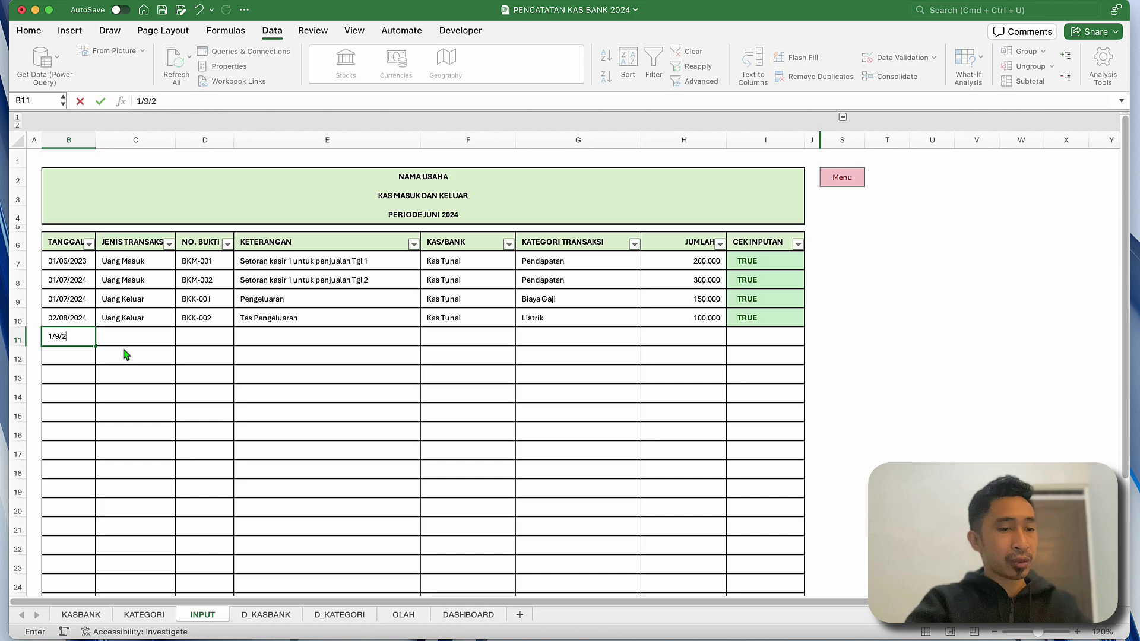
text(/09/2024)
key(Return)
Set the new transaction's JENIS TRANSAKSI to Uang Keluar and its NO. BUKTI to BKK-003.
click(156, 340)
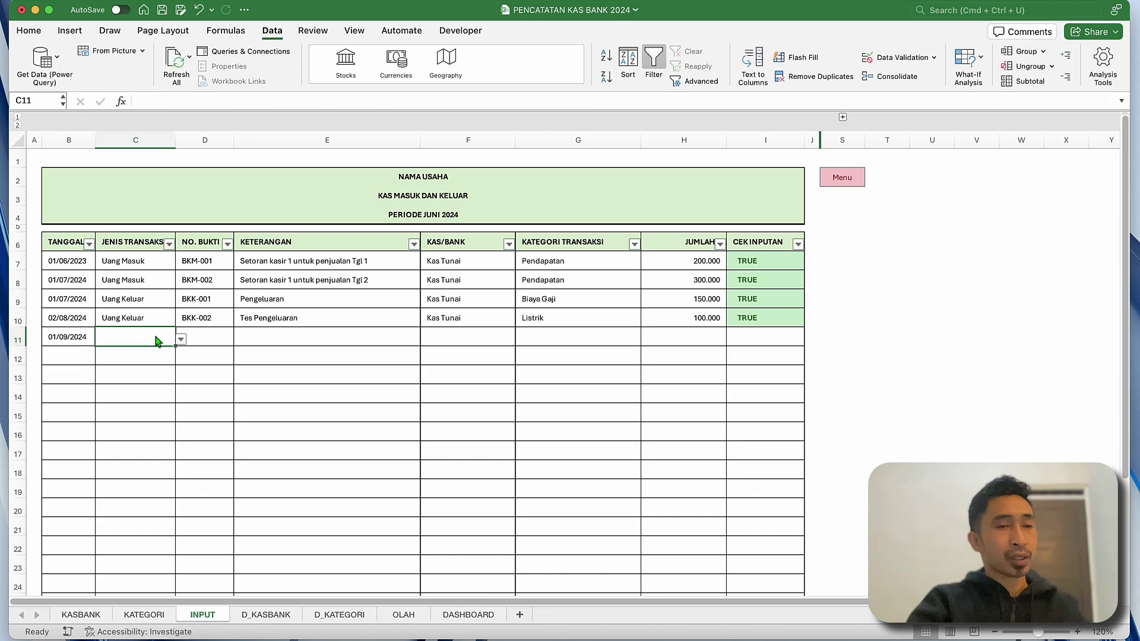
text(uang)
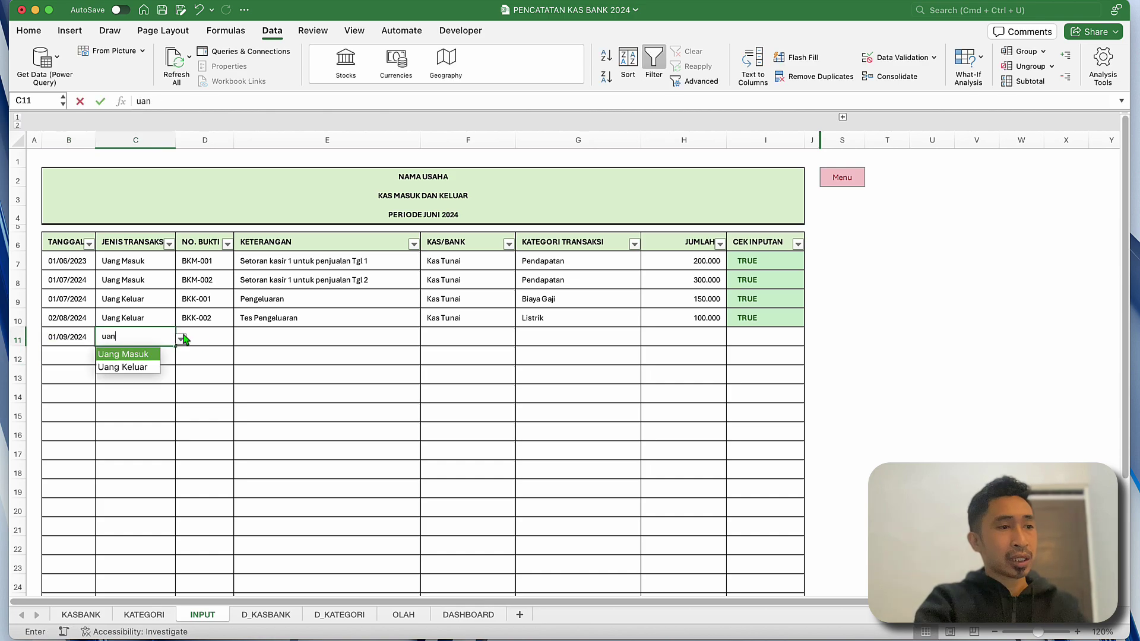
click(144, 369)
click(213, 338)
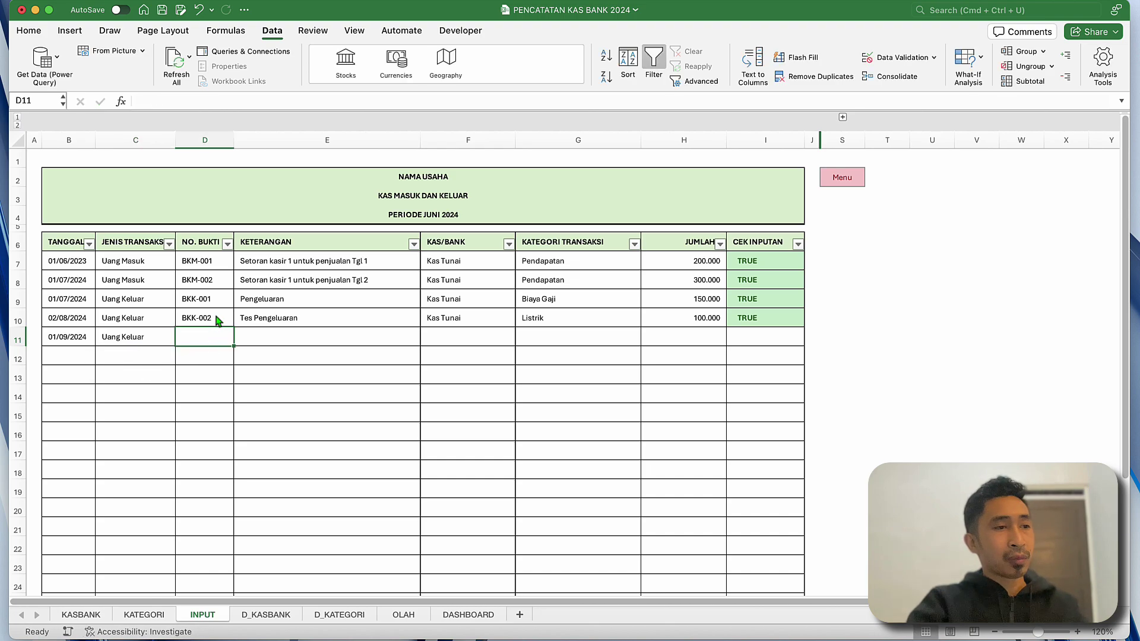
key(super+d)
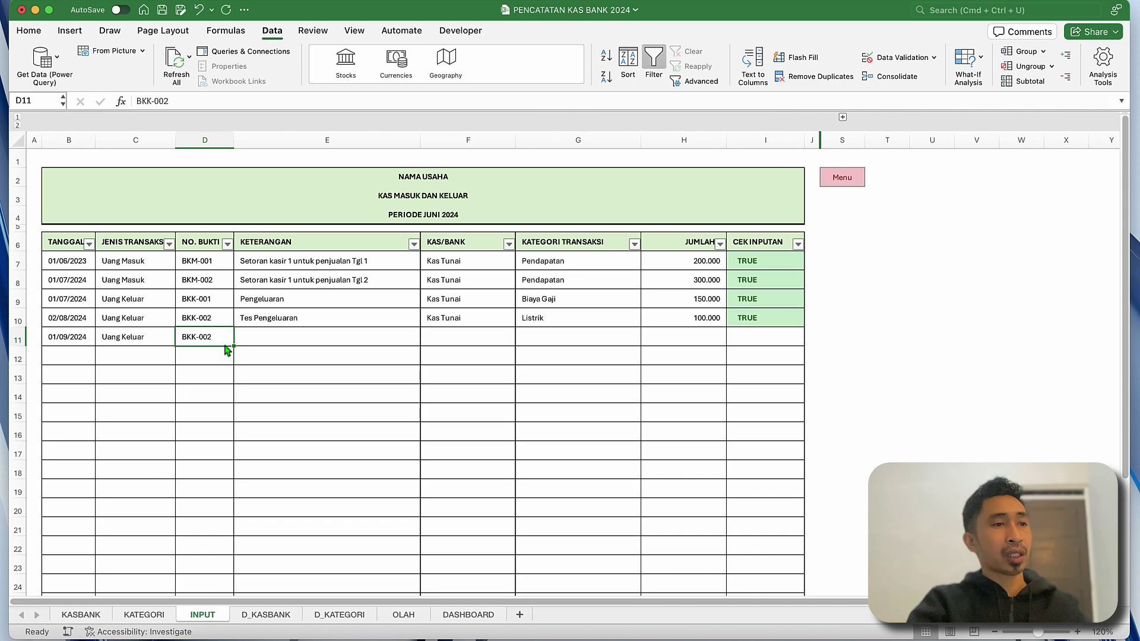
double_click(221, 342)
key(BackSpace)
text(3)
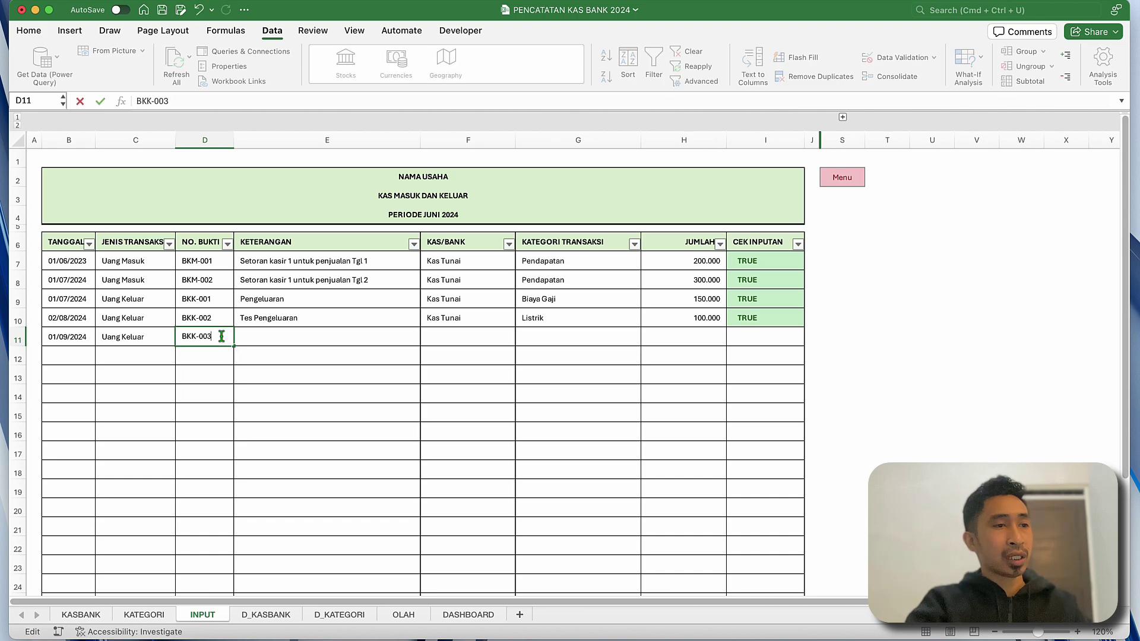
key(Return)
Enter Beli BBM as the KETERANGAN of transaction BKK-003 and set its KAS/BANK to Bank Ke 3.
click(286, 344)
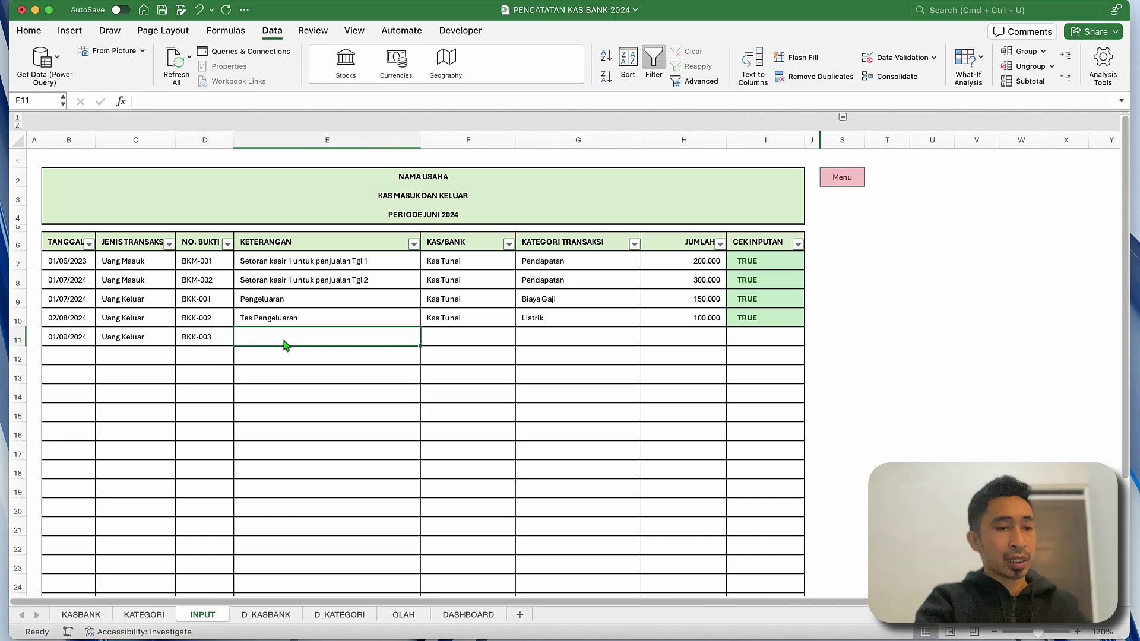
text(Bel)
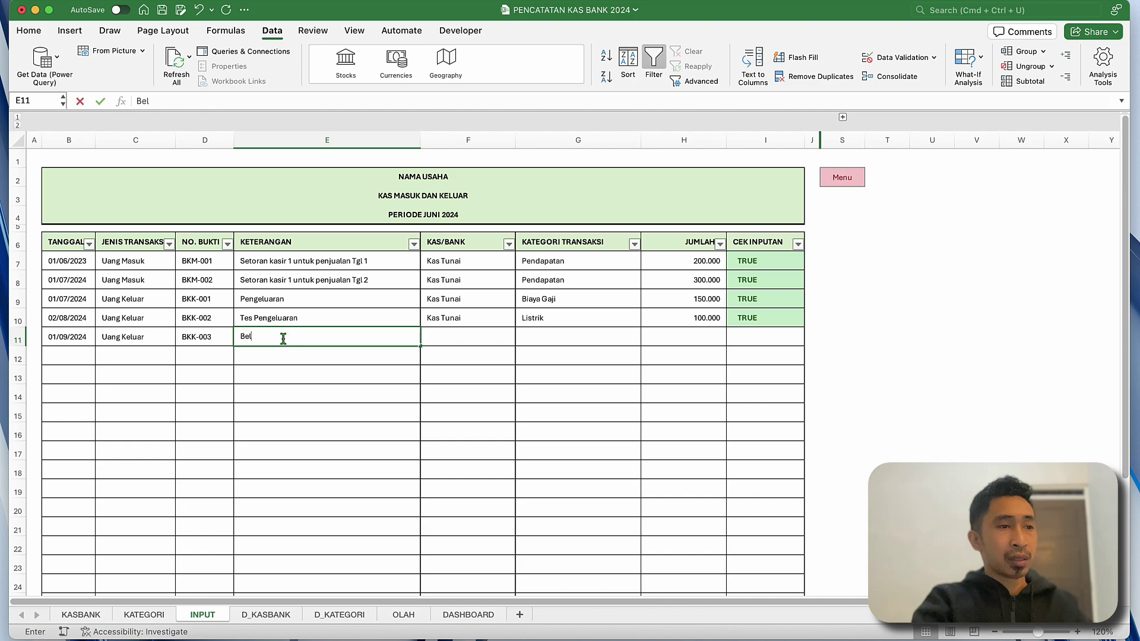
text(i BBM)
key(Return)
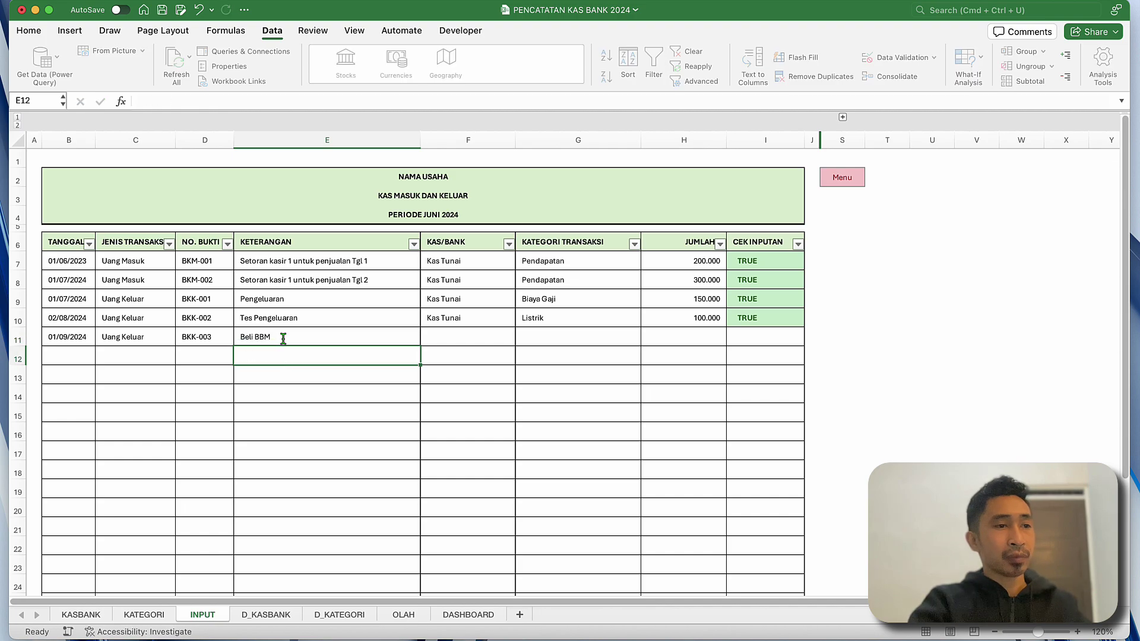
click(505, 337)
click(521, 339)
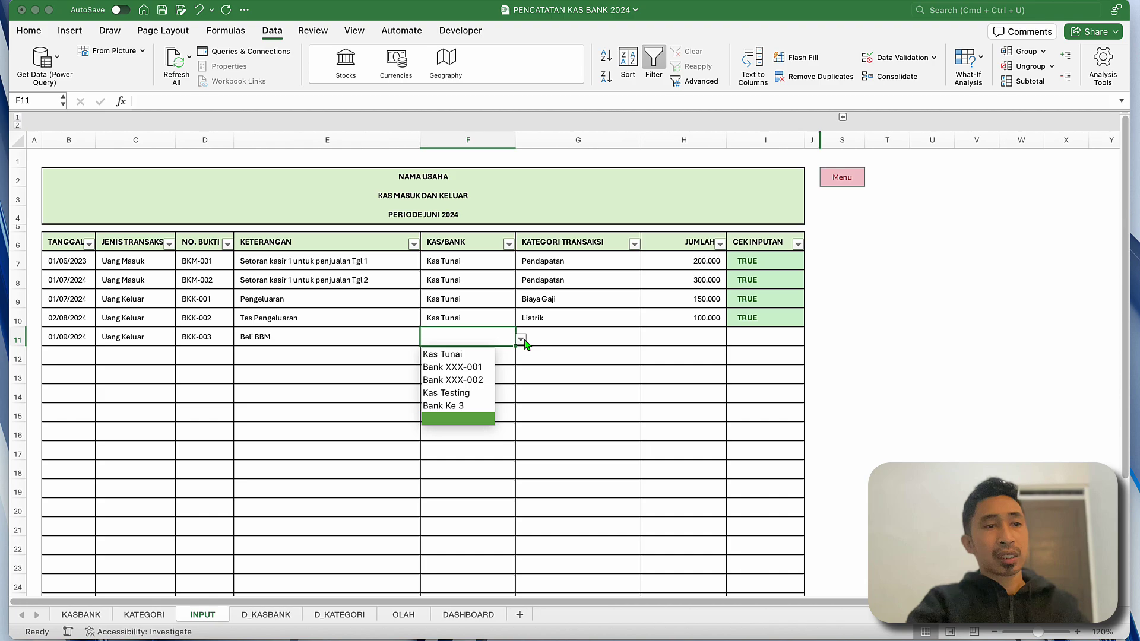
click(457, 406)
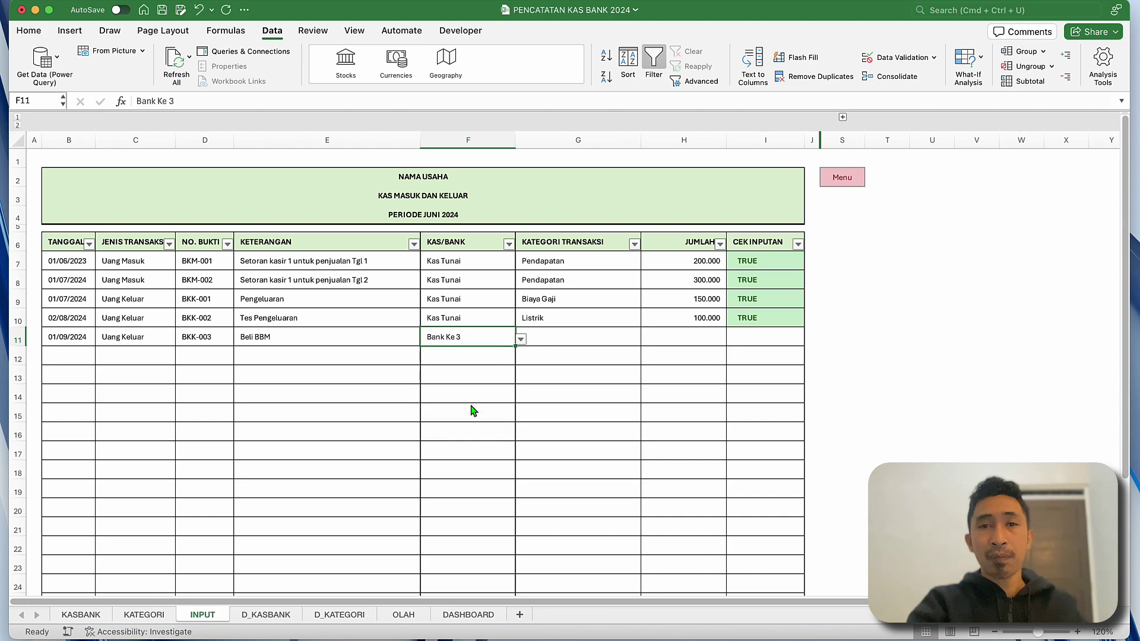
Set the KATEGORI TRANSAKSI of transaction BKK-003 to BBM and enter 560000 as its JUMLAH.
click(583, 336)
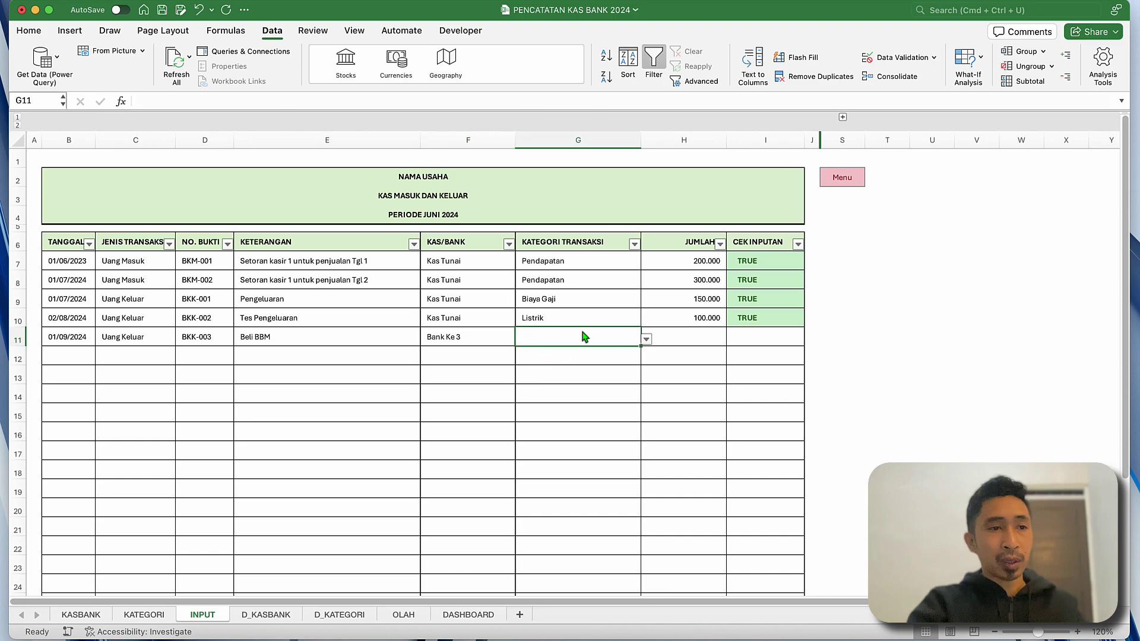
click(646, 341)
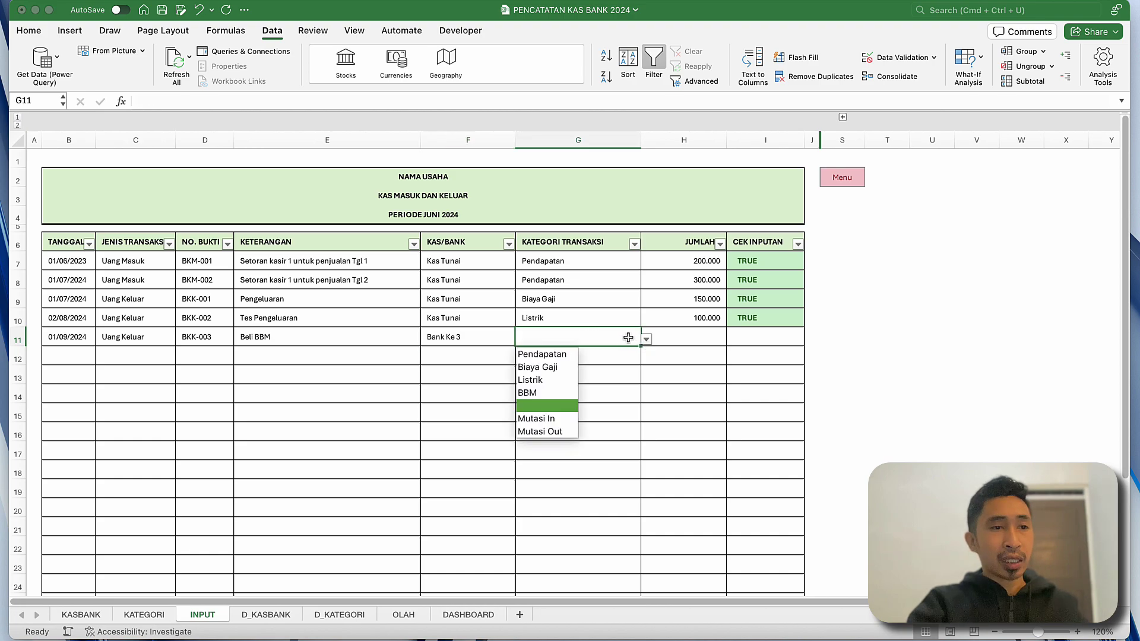
click(537, 393)
click(695, 343)
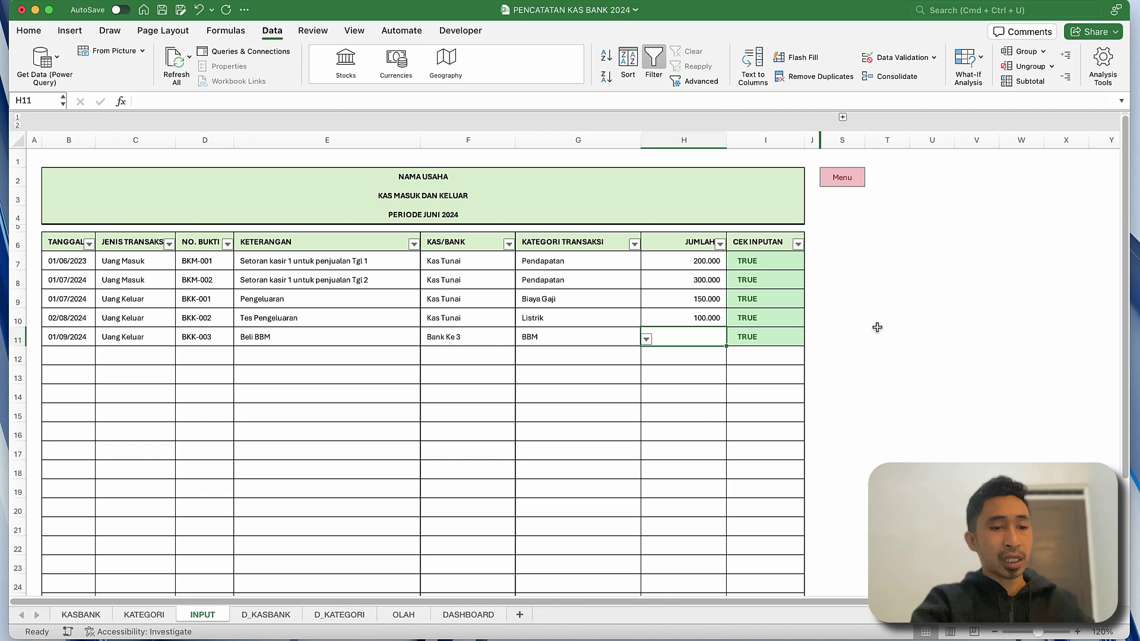
text(560.)
text(0000)
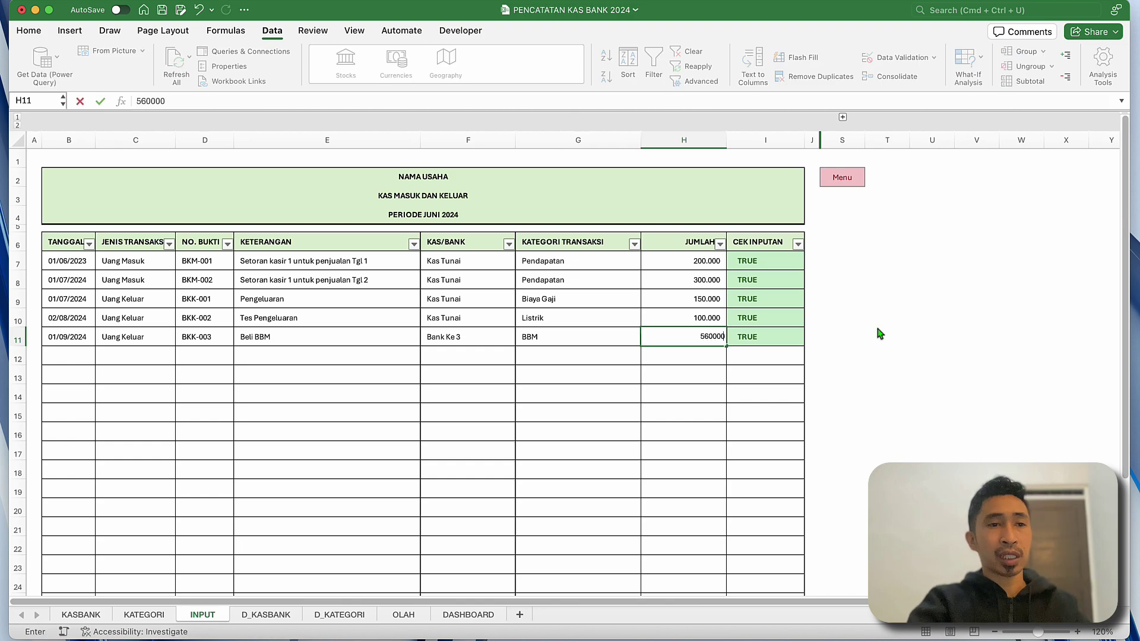
key(Return)
Check the CEK INPUTAN cells of the recent transactions and the BBM category of transaction BKK-003.
click(770, 321)
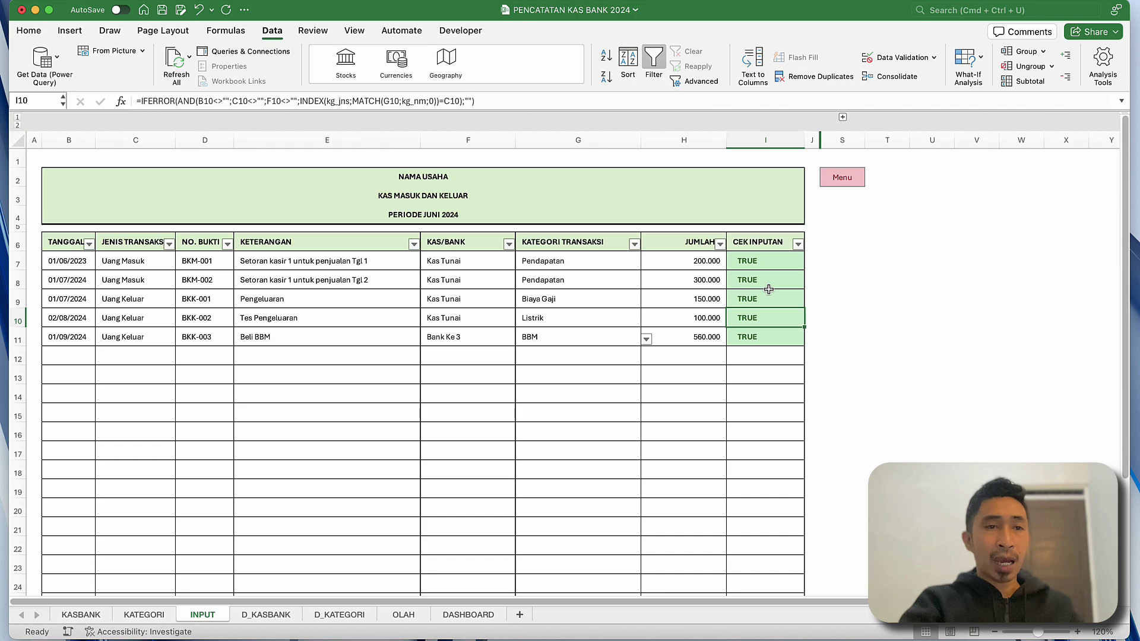
click(768, 298)
click(779, 333)
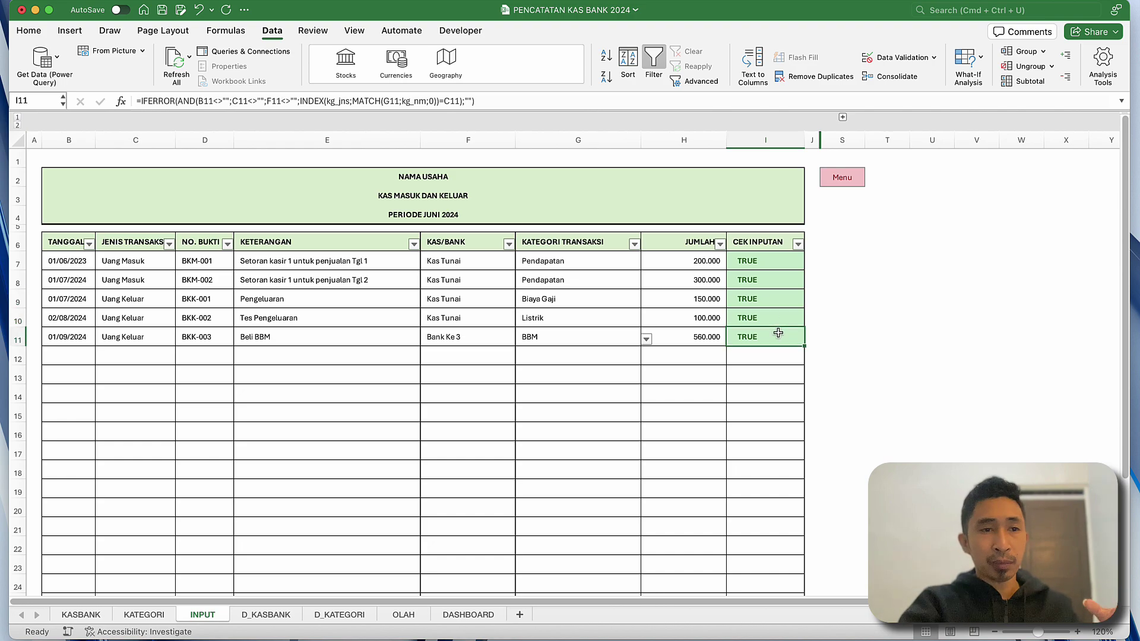
click(631, 373)
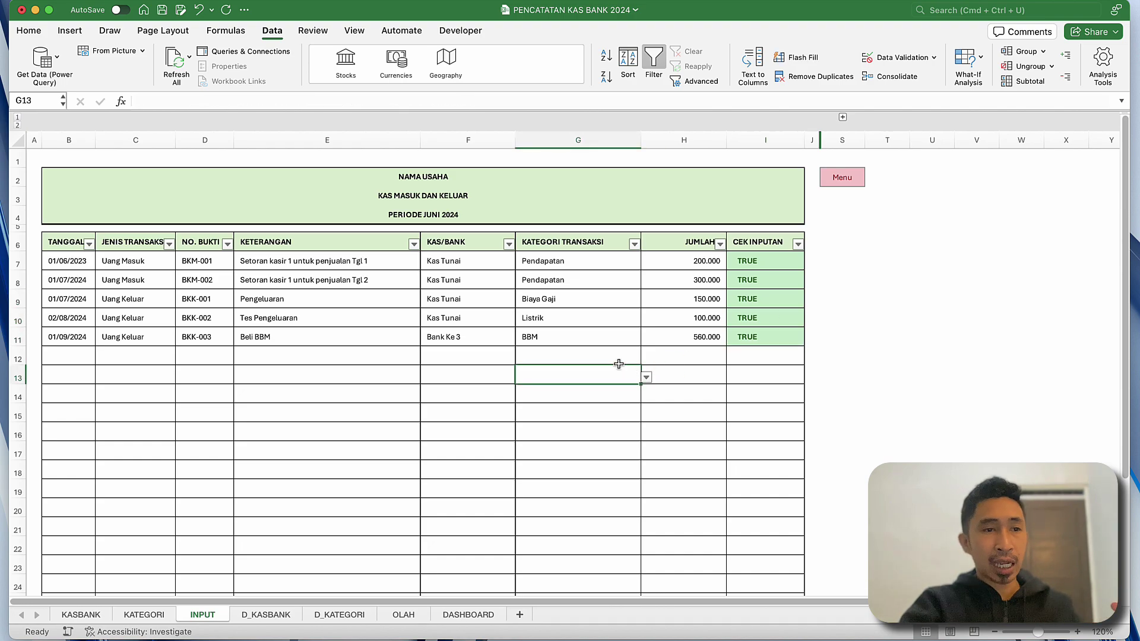
click(596, 334)
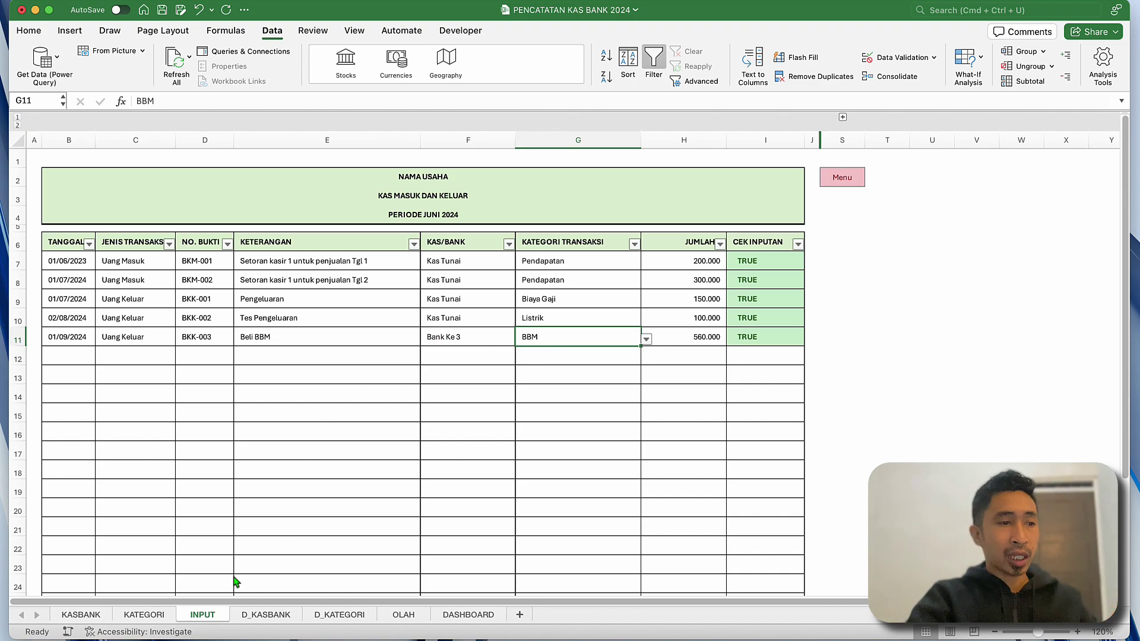
Check the BBM category and its JENIS in the KATEGORI sheet, and return to the dashboard.
click(149, 616)
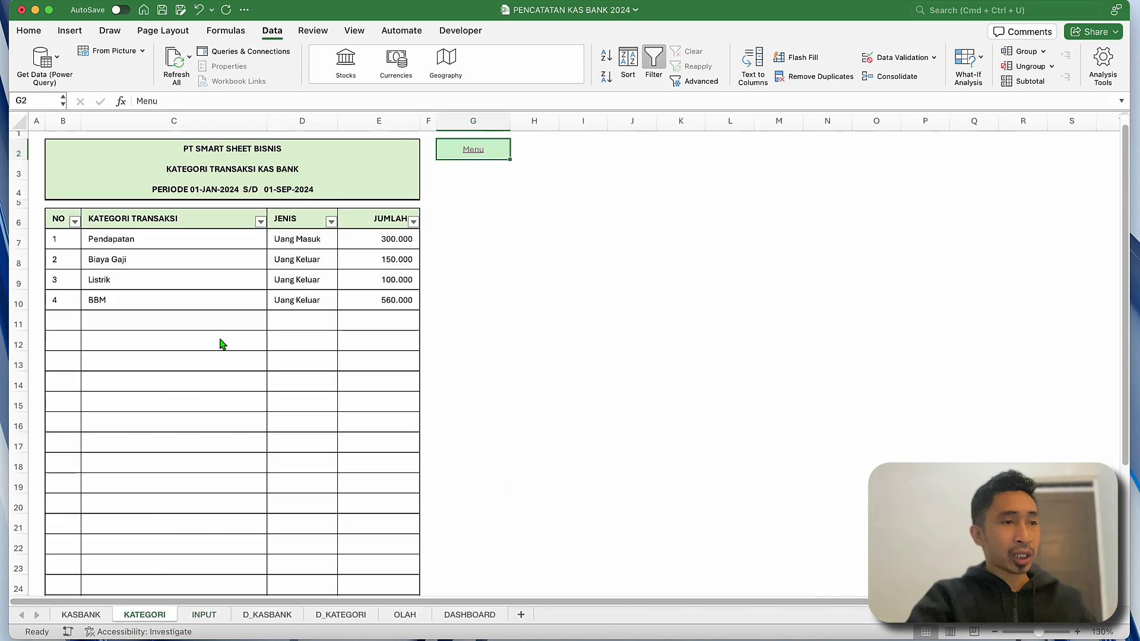
click(200, 305)
click(308, 307)
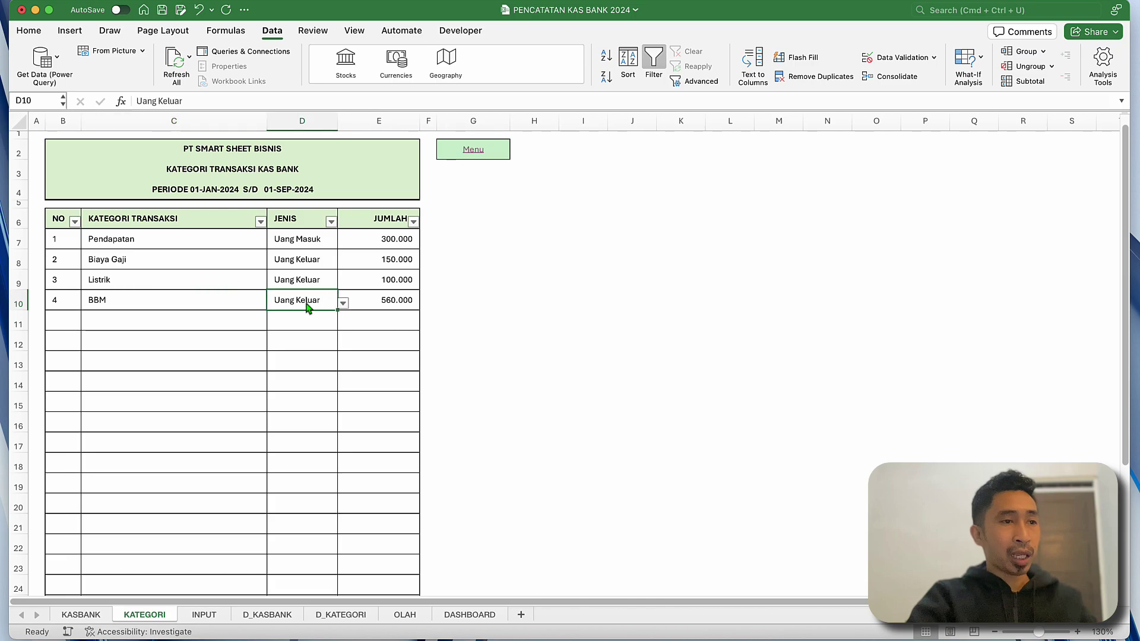
click(475, 152)
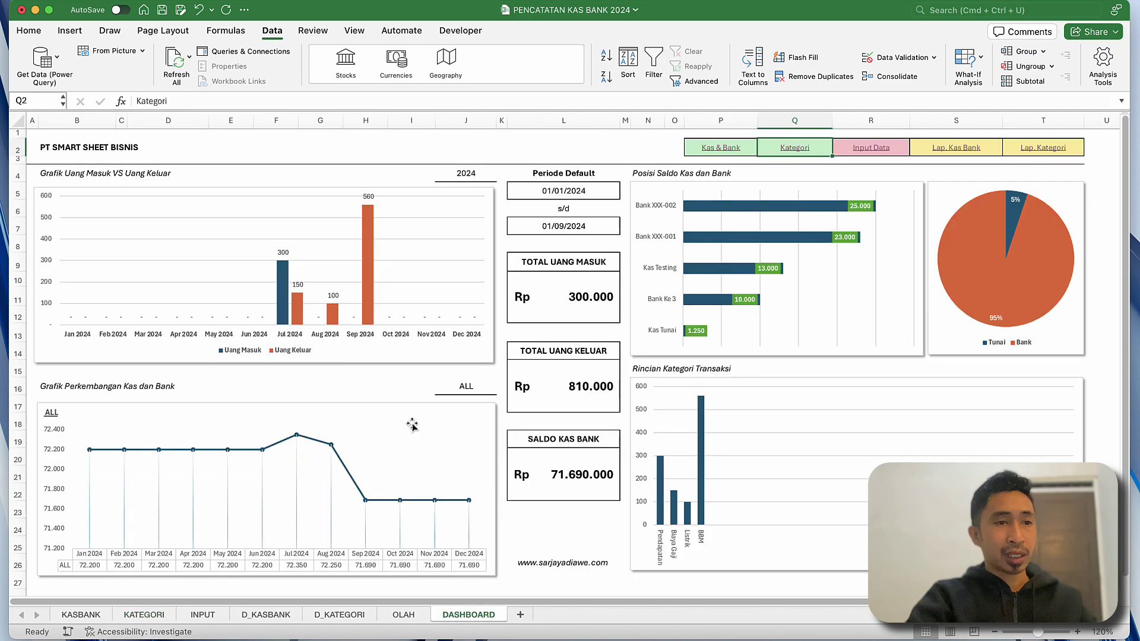
Open the Input Data sheet and change the JENIS TRANSAKSI of transaction BKK-003 to Mutasi in.
click(884, 149)
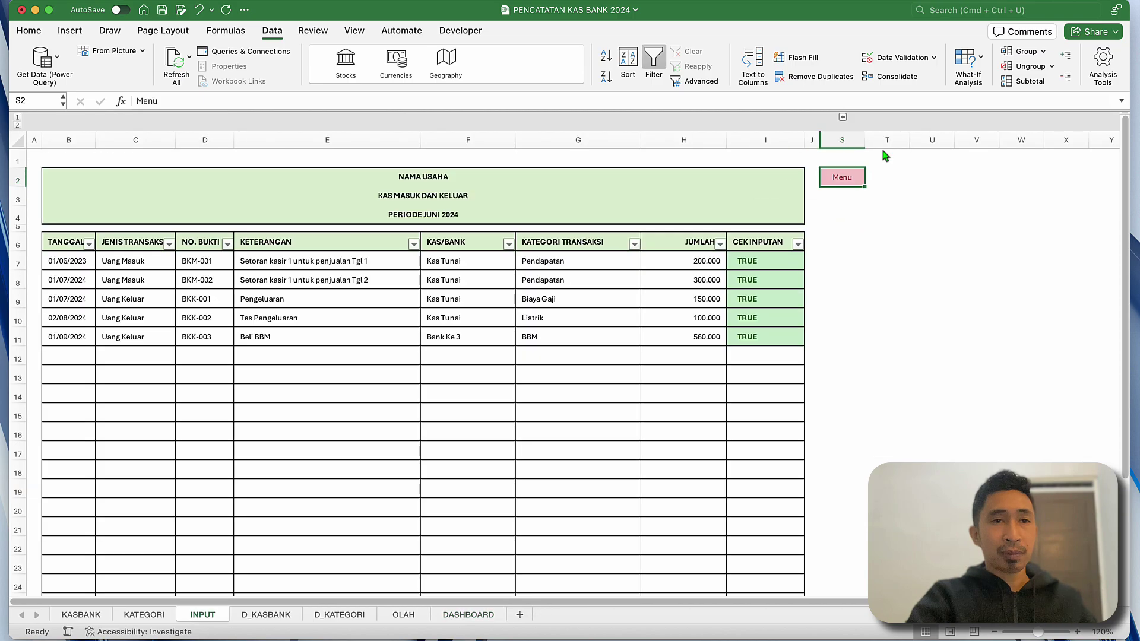
click(481, 343)
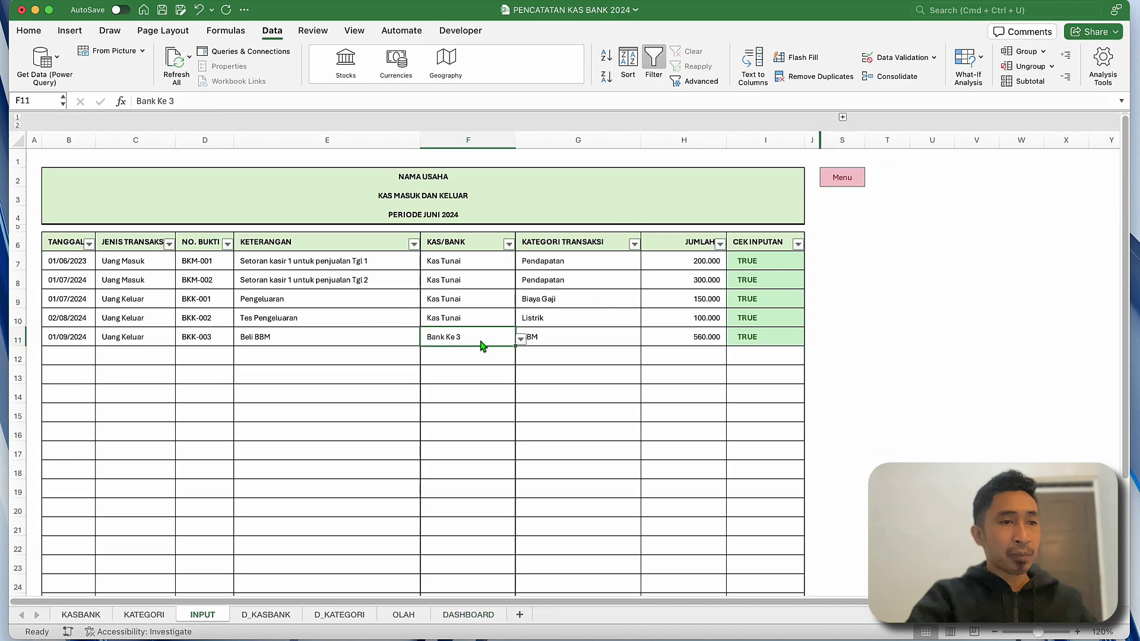
click(544, 345)
click(475, 345)
click(127, 340)
click(180, 339)
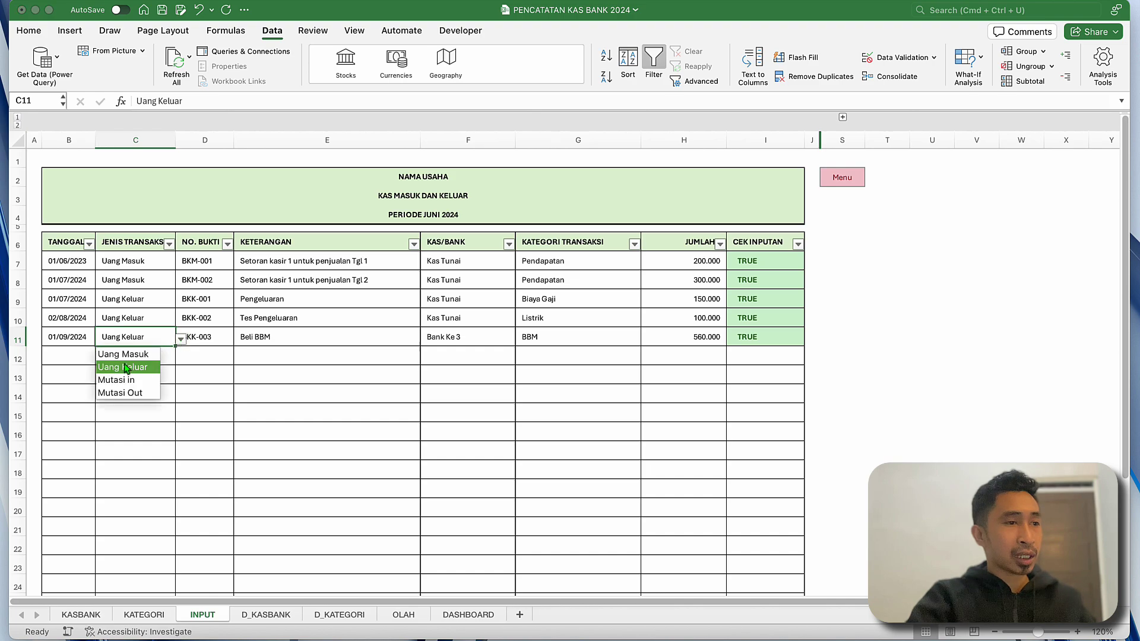
click(126, 381)
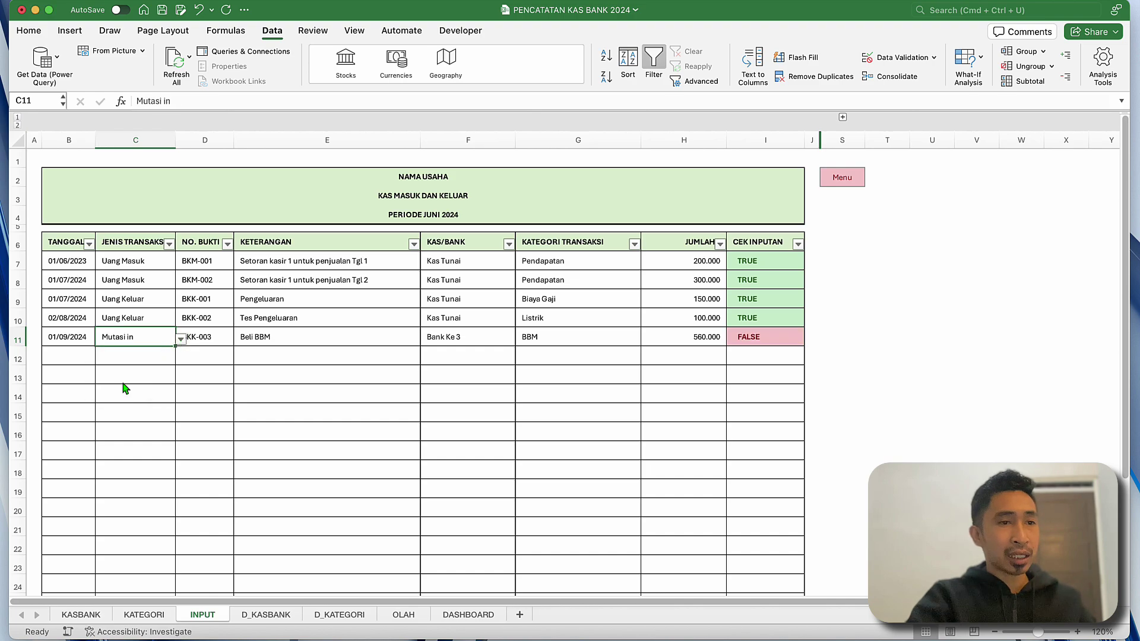
Examine the CEK INPUTAN formula of transaction BKK-003 and the date, type, description, account and category cells in its row.
click(779, 337)
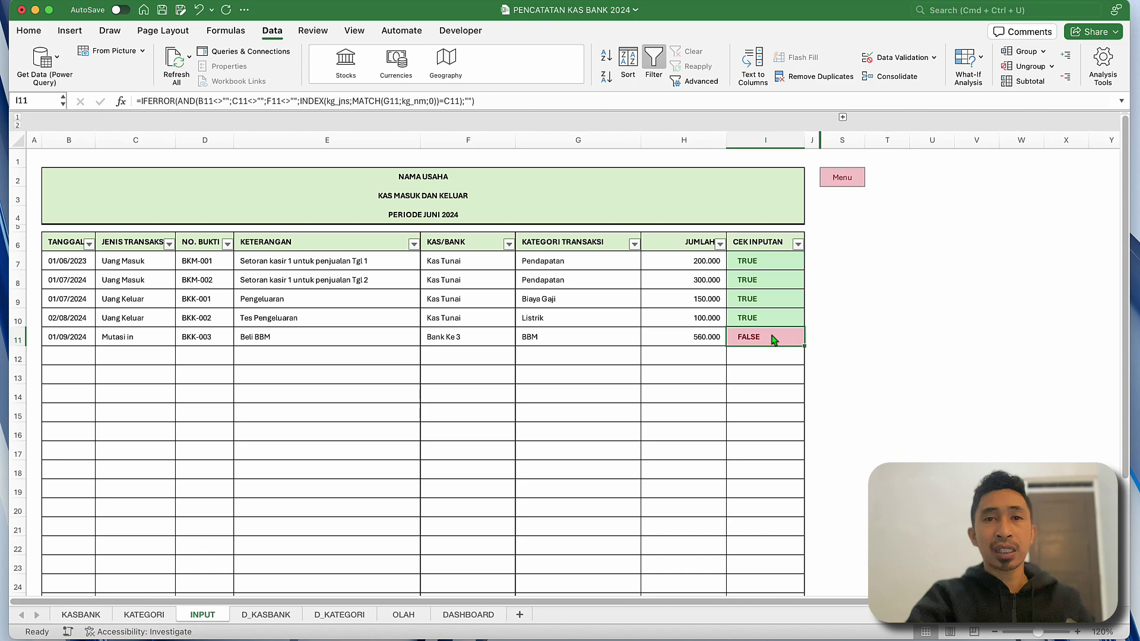
click(74, 338)
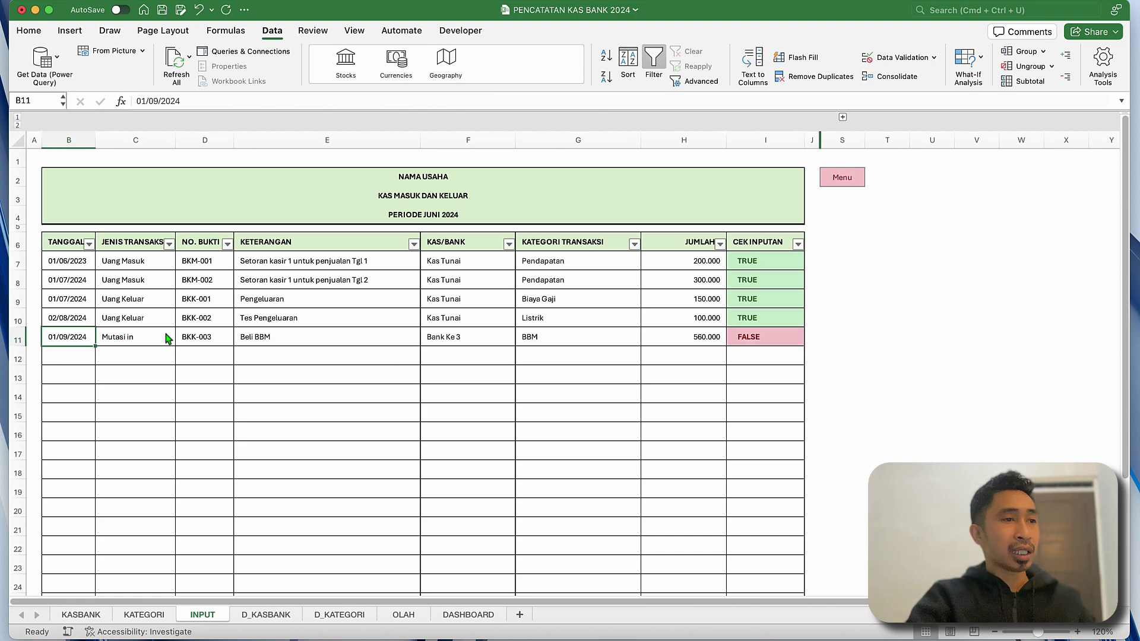
click(166, 338)
click(765, 339)
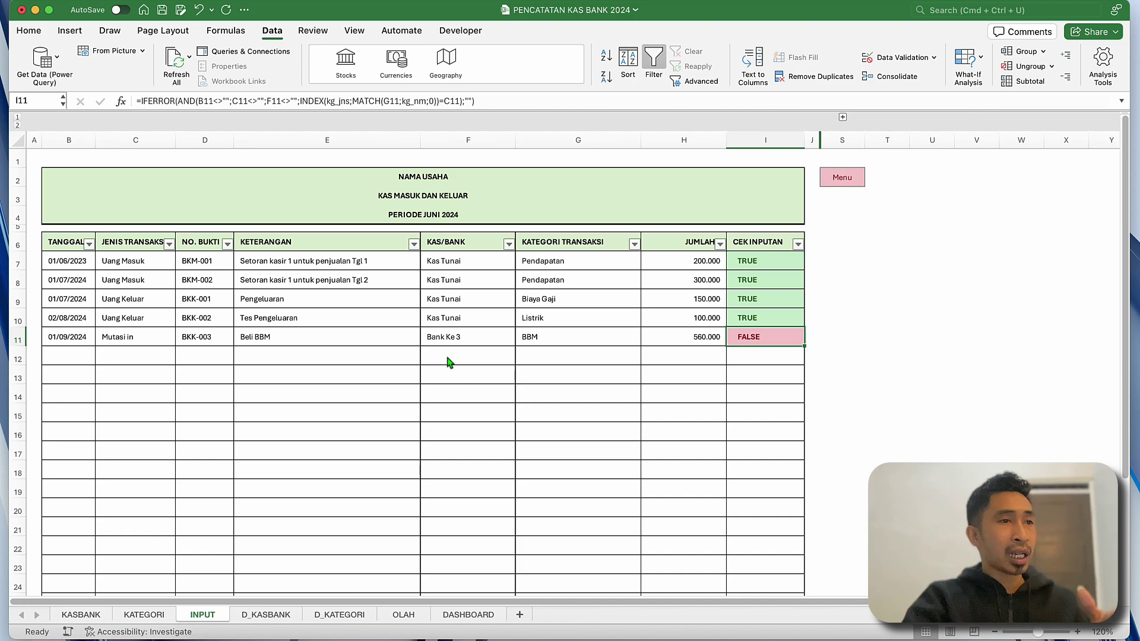
click(348, 357)
click(275, 337)
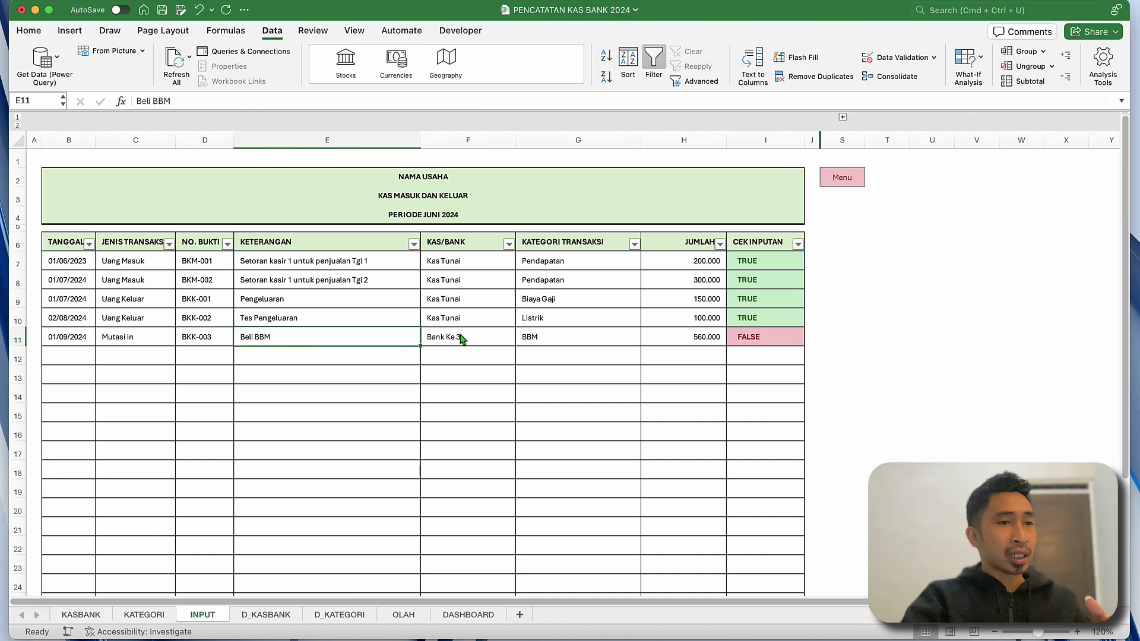
click(507, 339)
click(548, 337)
Set the JENIS TRANSAKSI of transaction BKK-003 back to Uang Keluar.
click(140, 337)
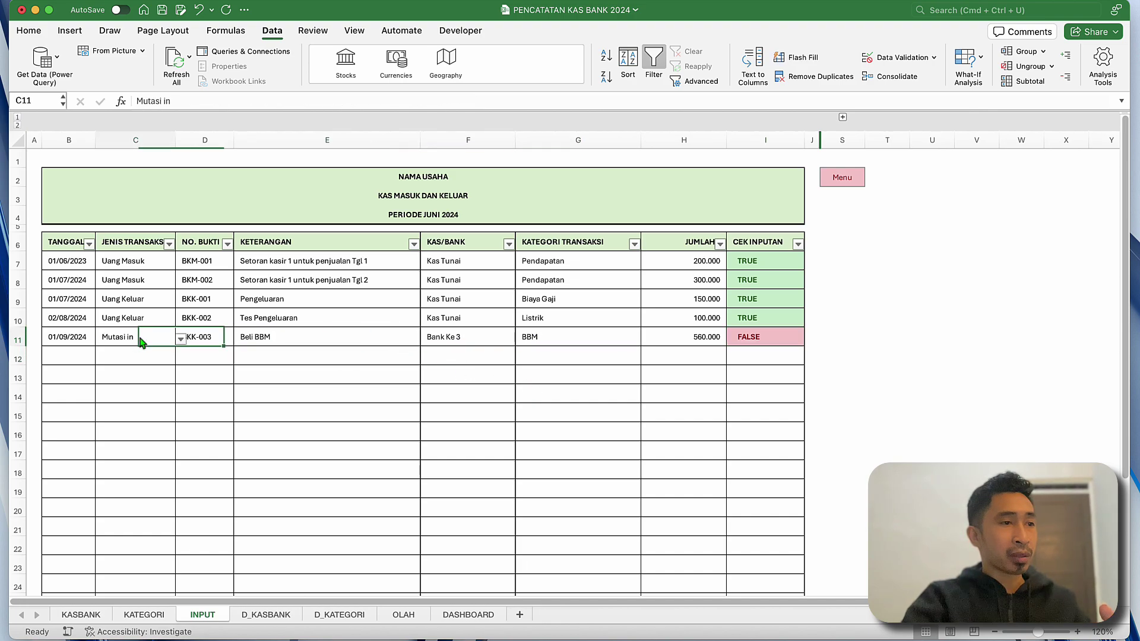
click(181, 339)
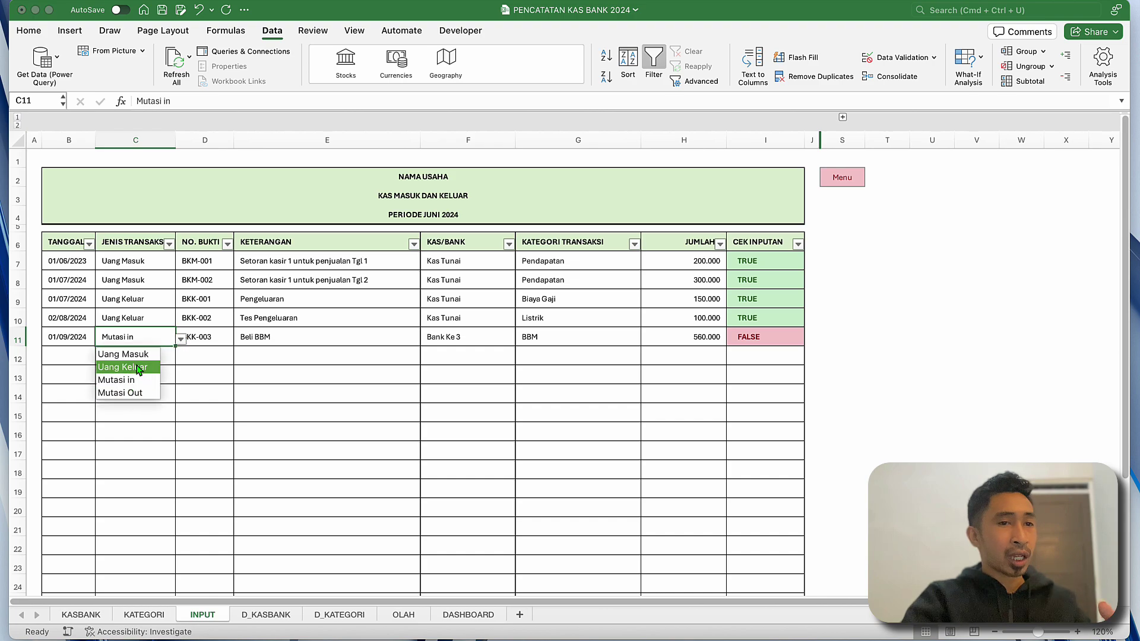
click(138, 368)
Clear the TANGGAL of transaction BKK-003 to test the input check, and undo the deletion.
click(64, 343)
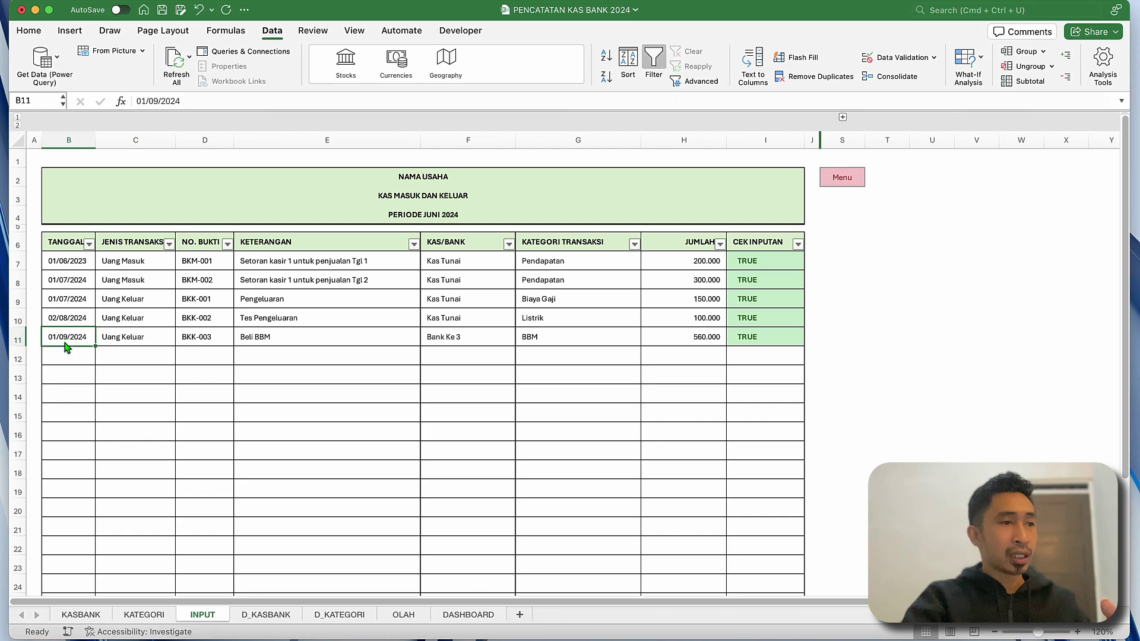
key(Delete)
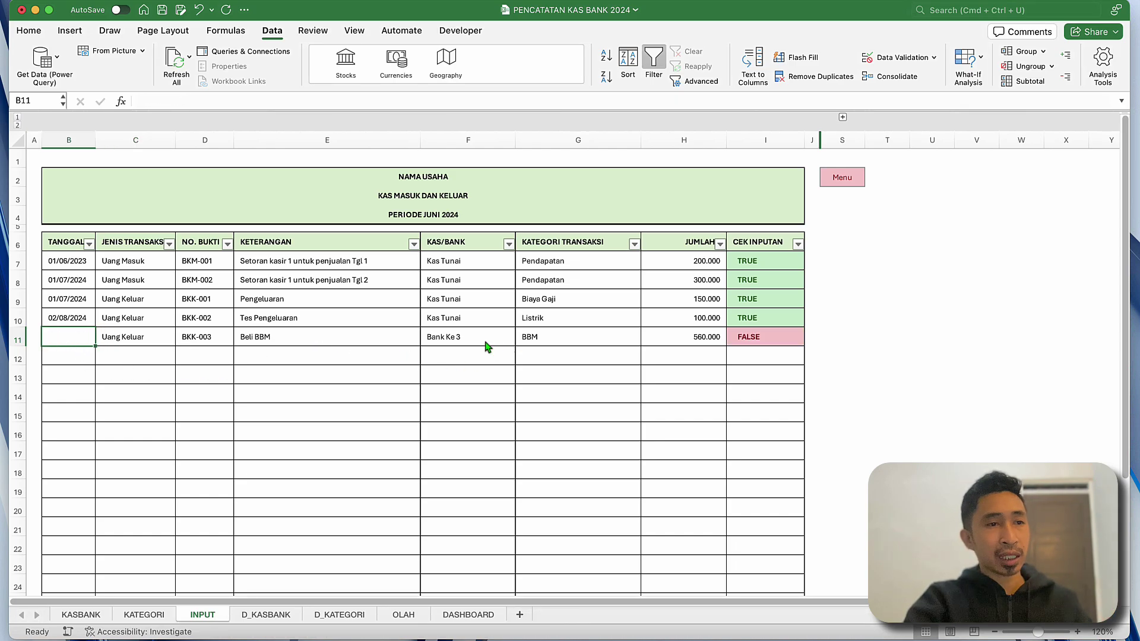
click(446, 342)
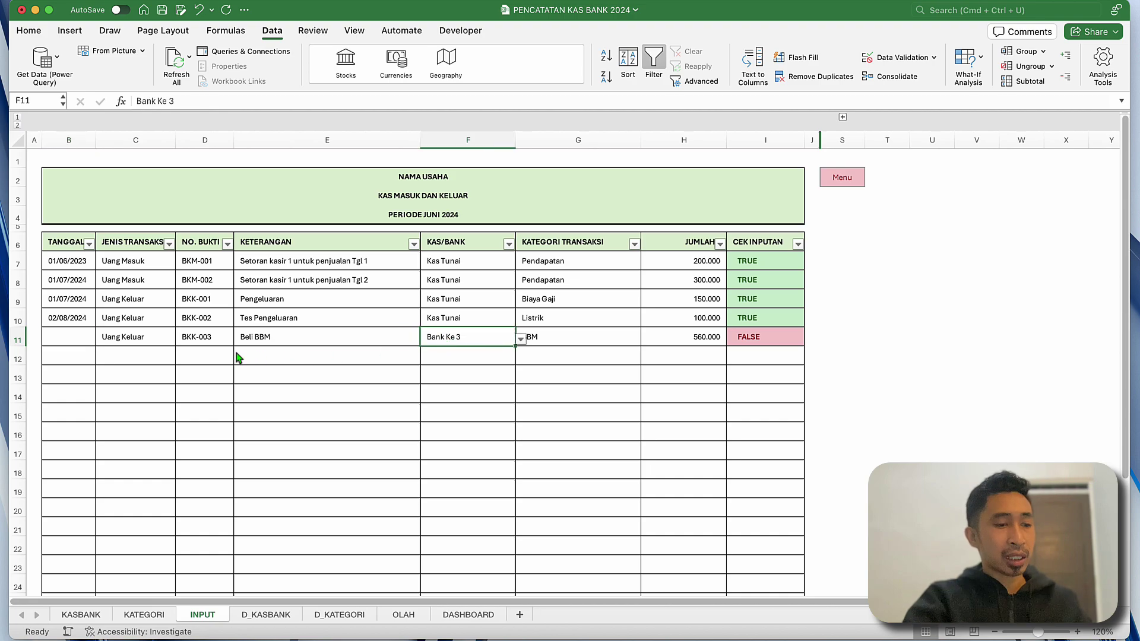
key(super+c)
key(Escape)
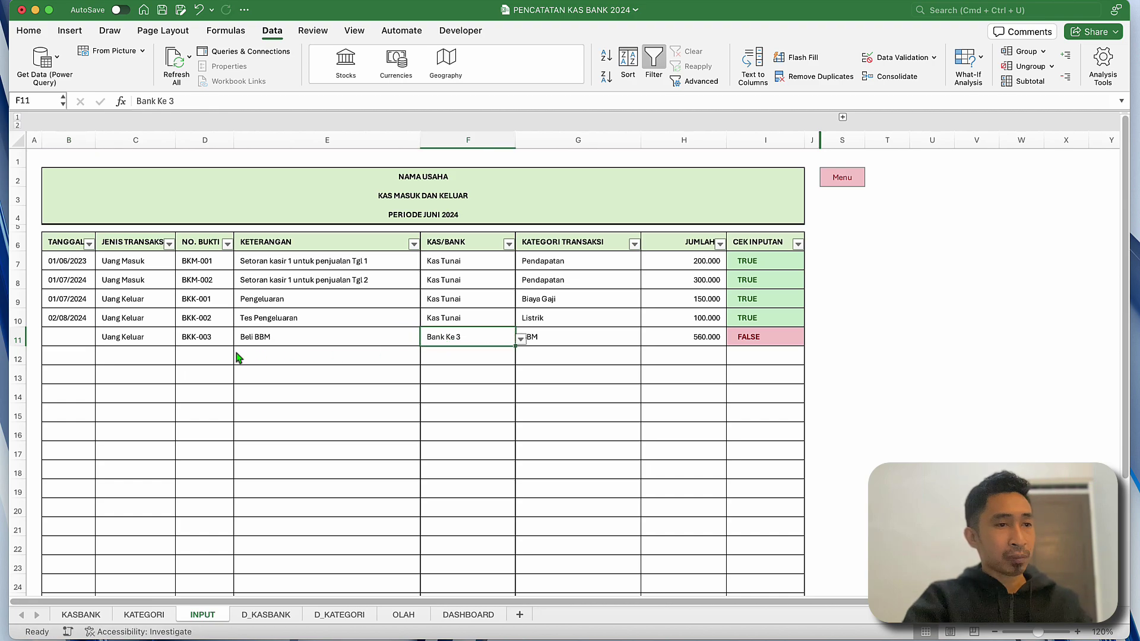
key(super+z)
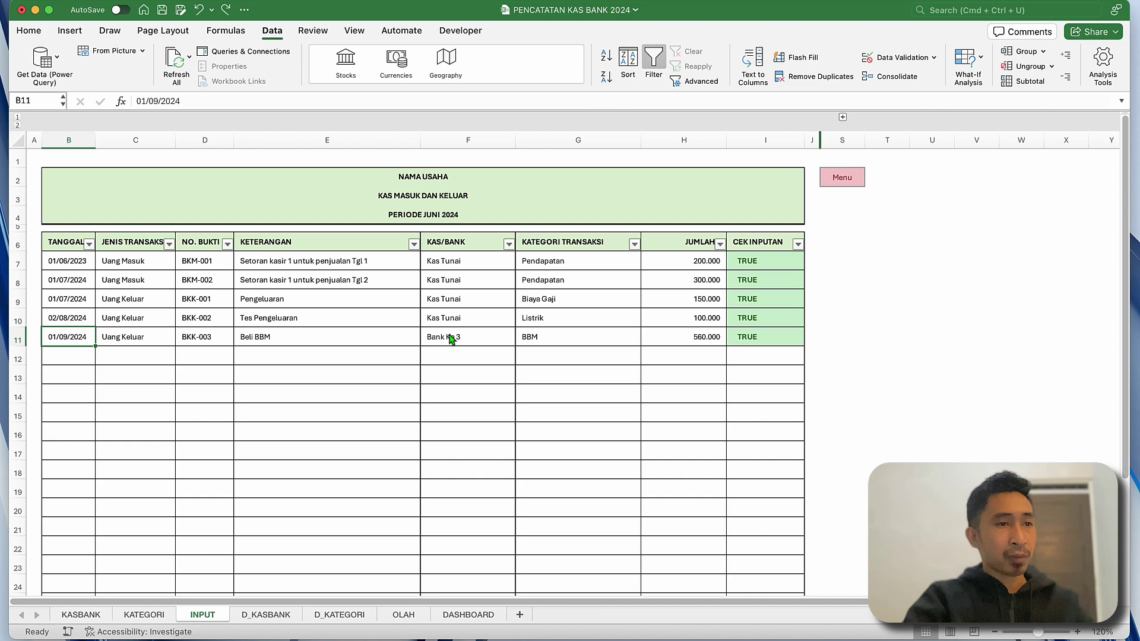
Clear the KAS/BANK cell of transaction BKK-003 to test the input check, and undo the deletion.
click(451, 338)
key(Delete)
click(488, 380)
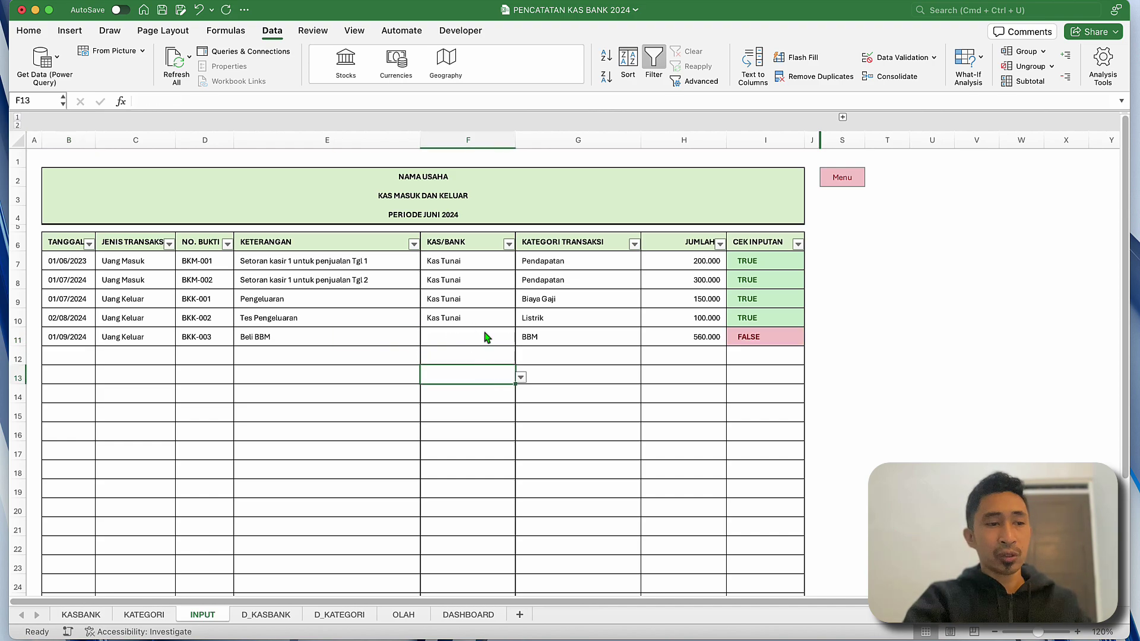
key(super+z)
Review the CEK INPUTAN and JUMLAH columns, and the category and date of transaction BKK-003.
click(757, 339)
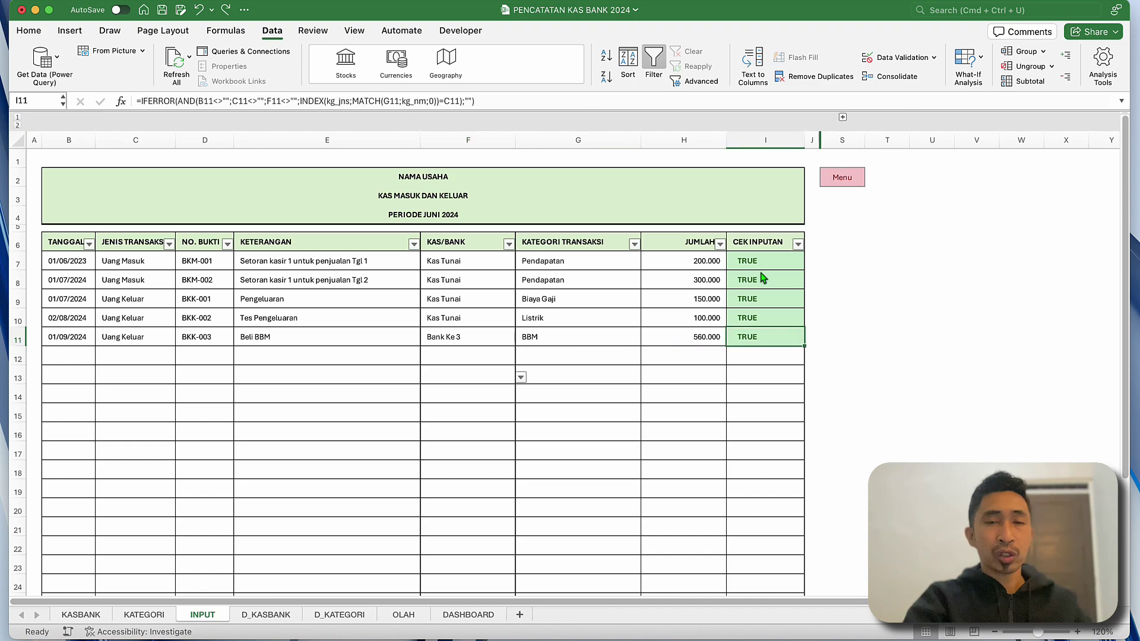
click(747, 313)
click(691, 319)
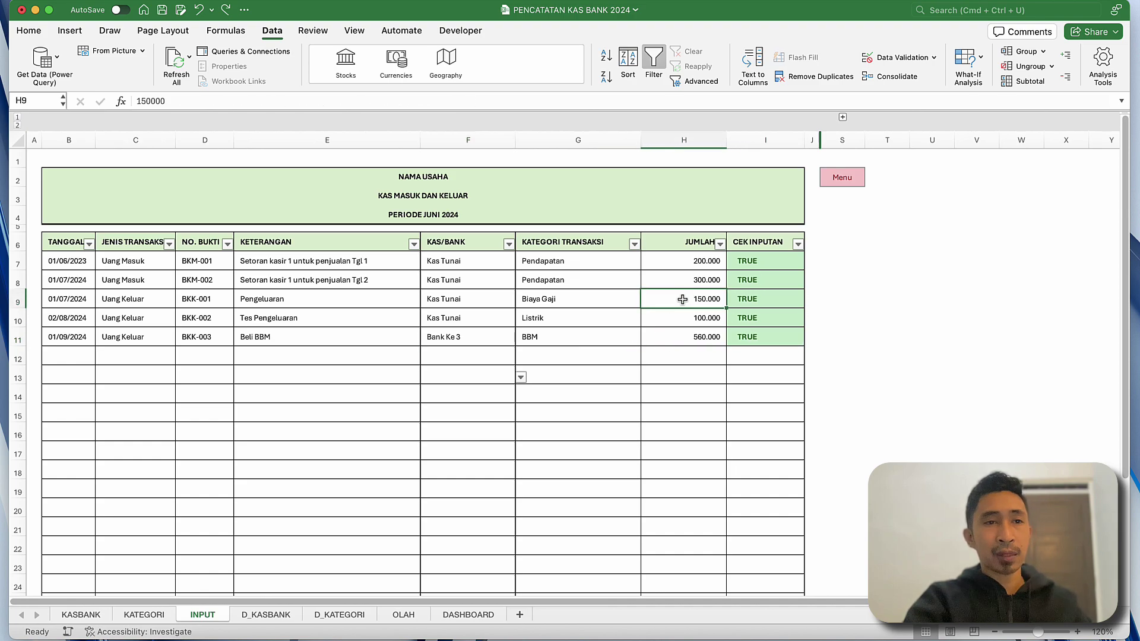
click(697, 338)
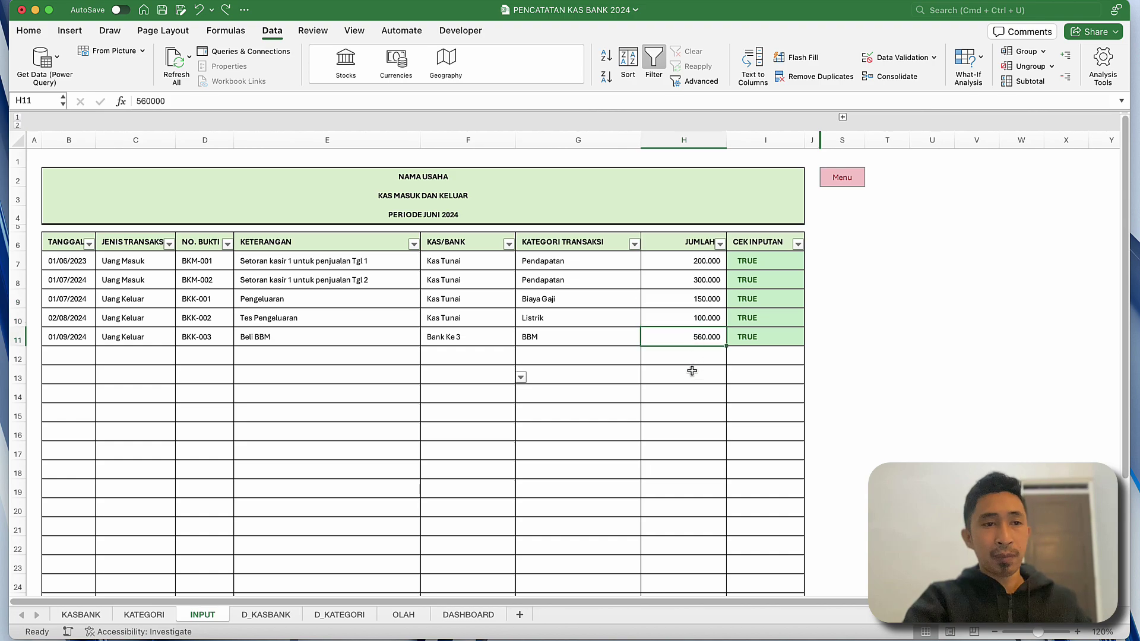
click(691, 364)
click(698, 334)
click(535, 339)
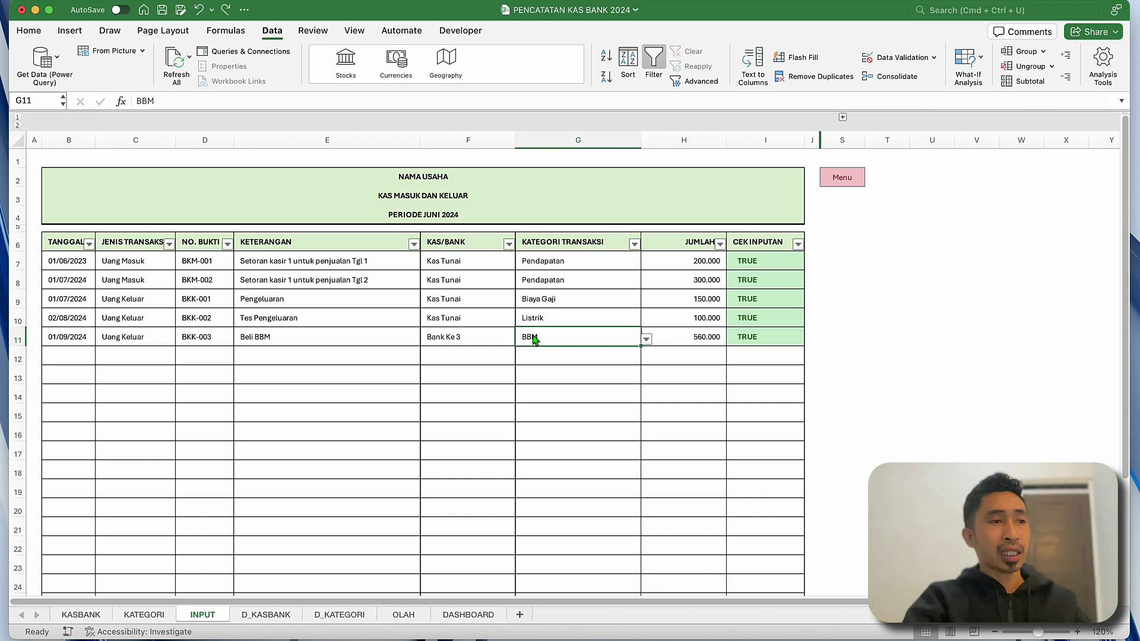
click(69, 338)
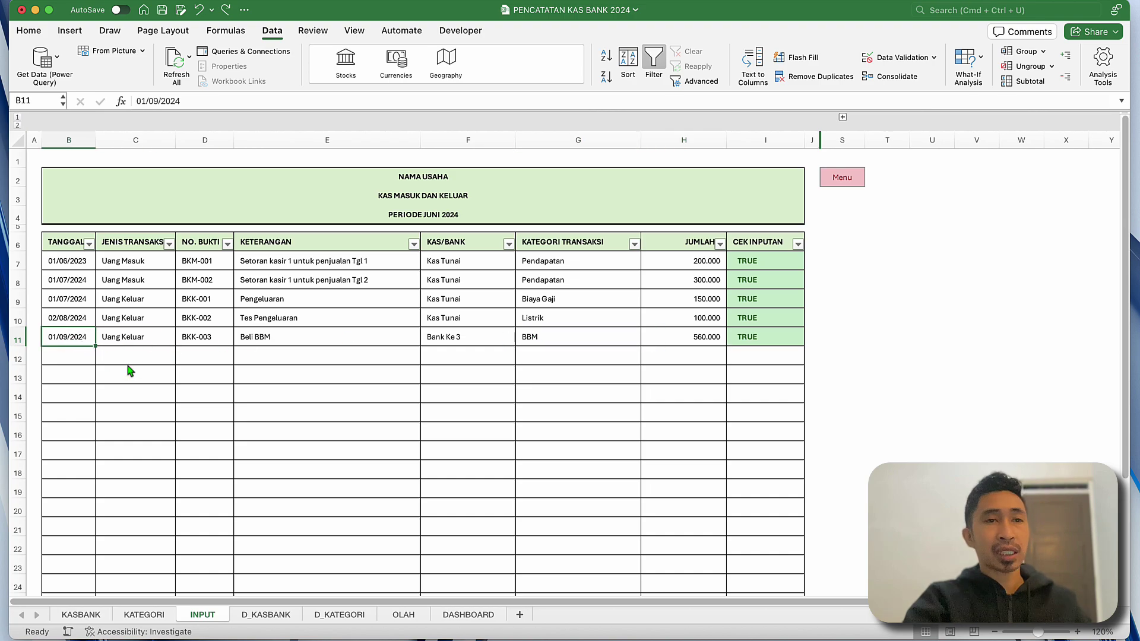
Return to the dashboard and refresh all of the workbook's data so its charts include the new transaction.
click(840, 180)
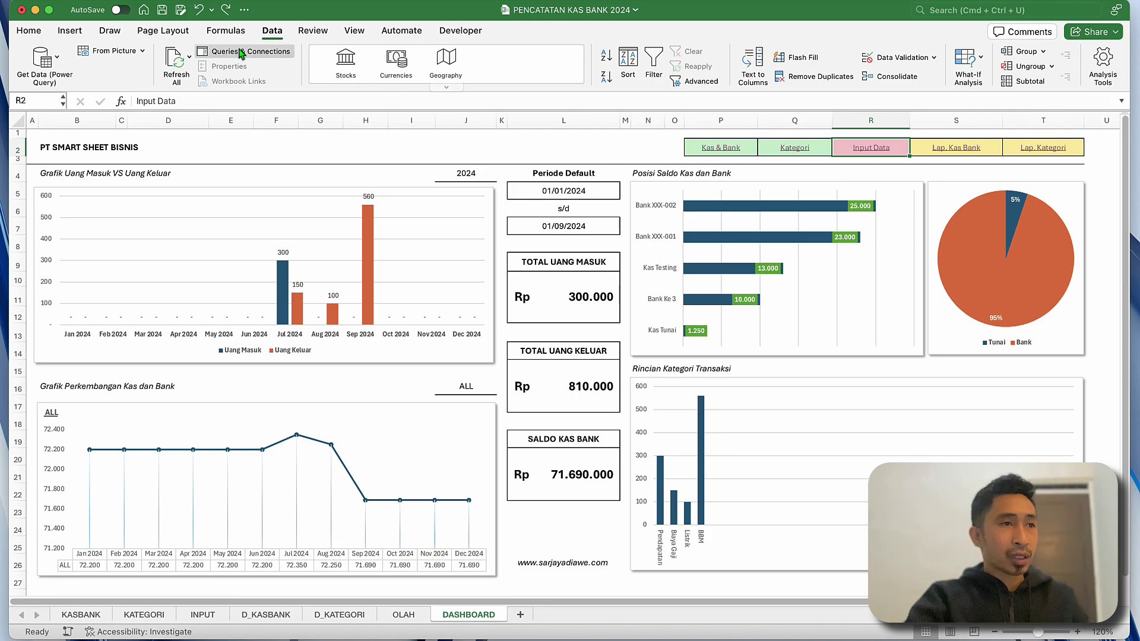
click(174, 66)
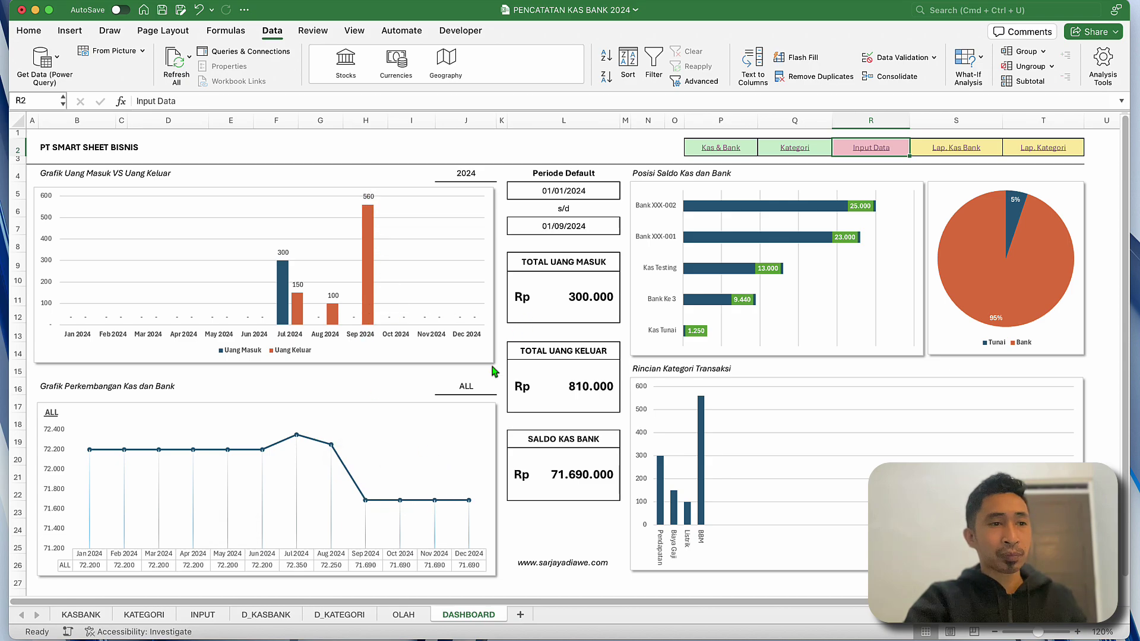
Switch the Grafik Perkembangan Kas dan Bank chart to show only Bank.
click(477, 388)
click(500, 388)
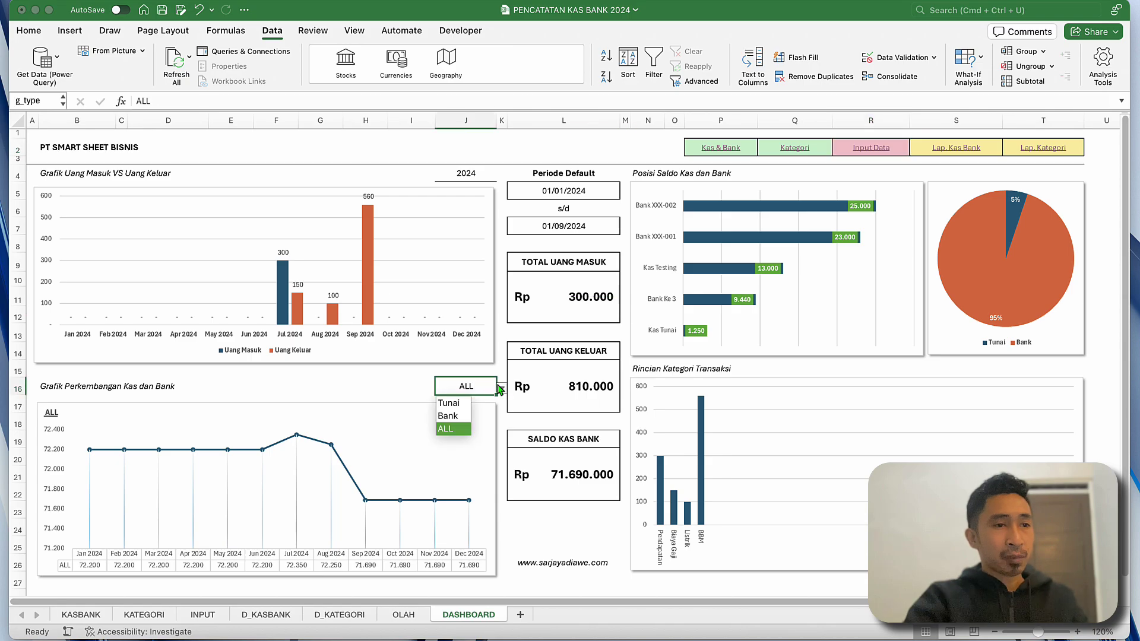
click(449, 417)
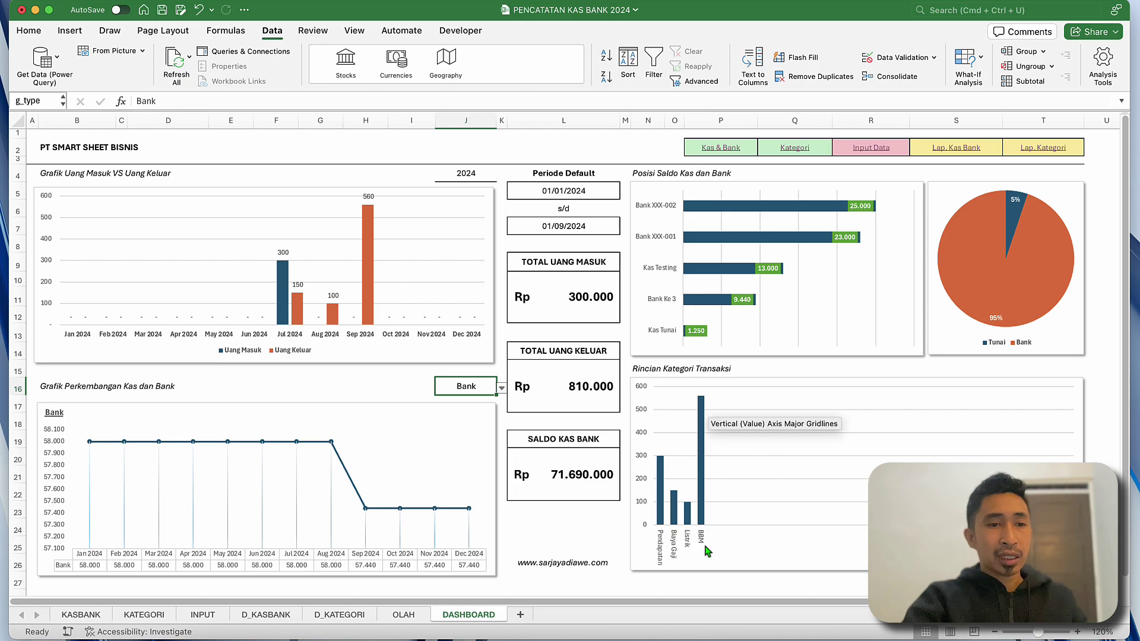
Examine the BBM bar in Rincian Kategori Transaksi, the TOTAL UANG KELUAR figure, and the Bank Ke 3 balance bar.
mouse_move(703, 445)
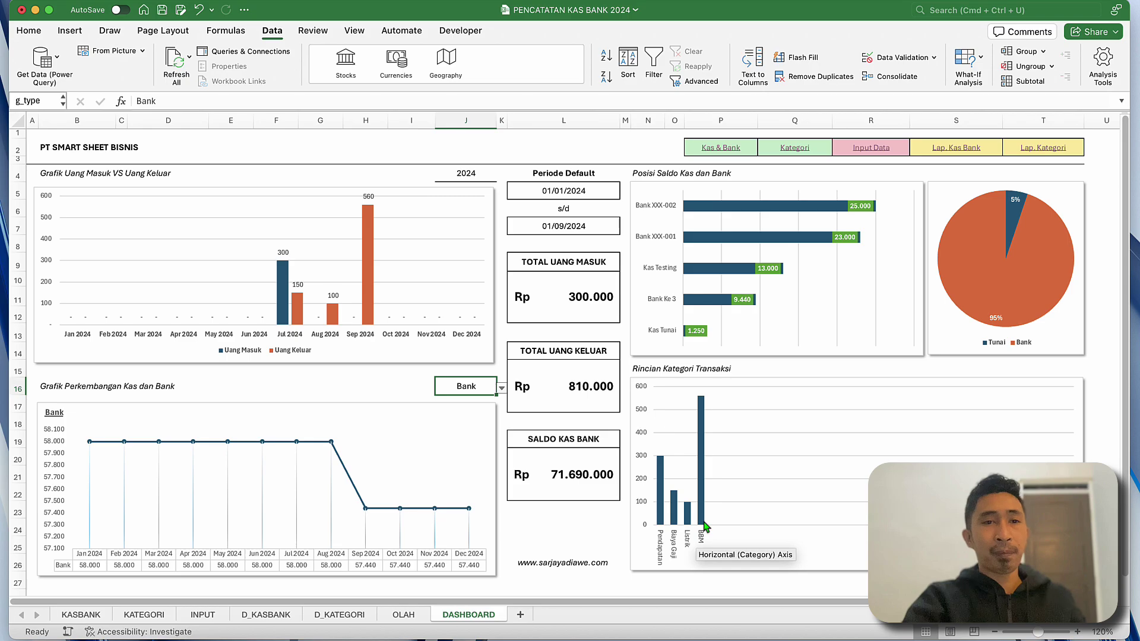
click(582, 391)
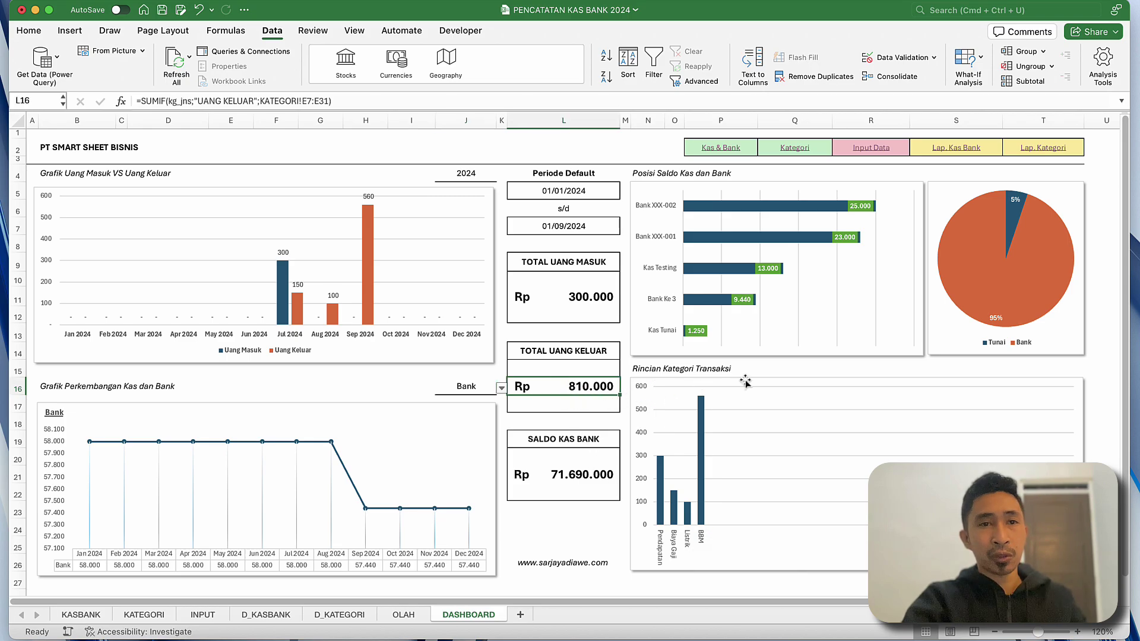
mouse_move(794, 327)
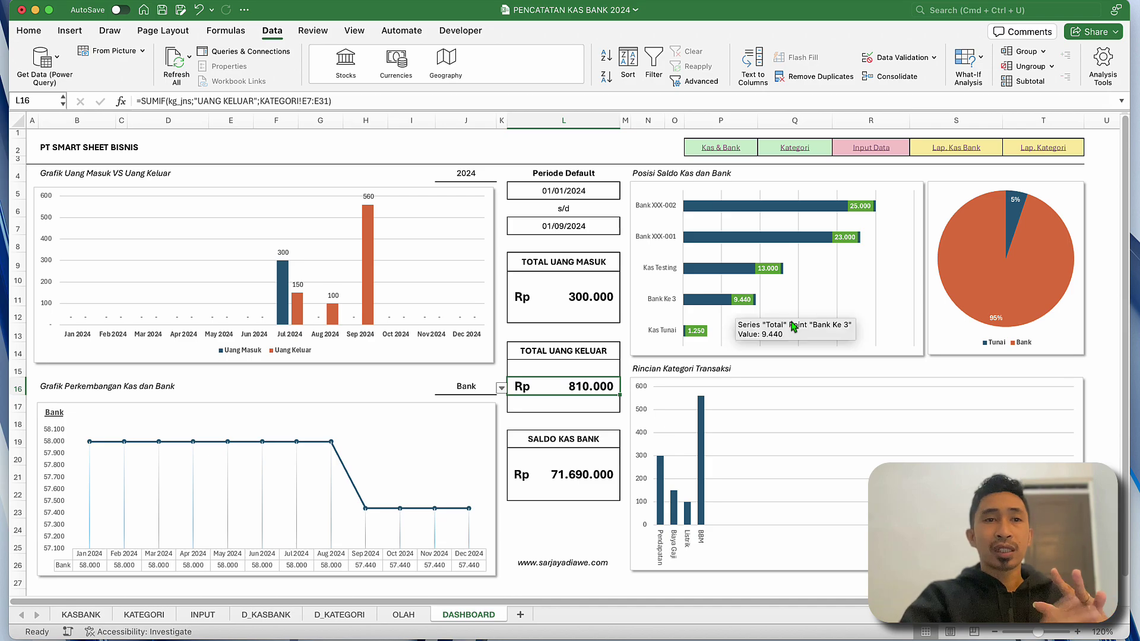
click(625, 148)
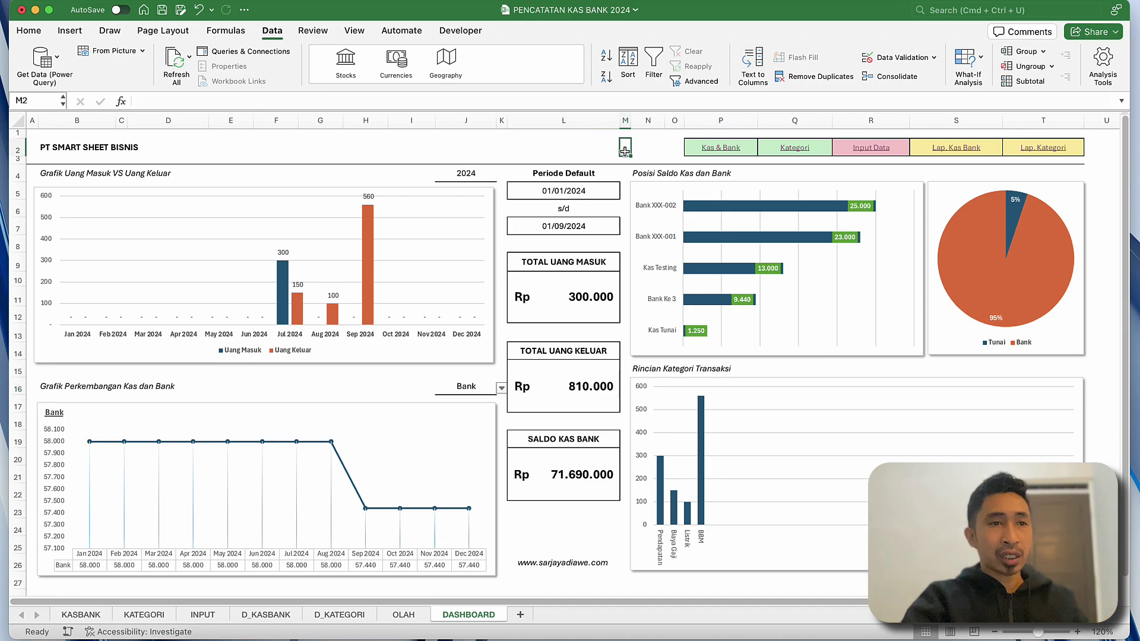
Open the Lap. Kas Bank report and display the transactions of Bank Ke 3.
click(953, 149)
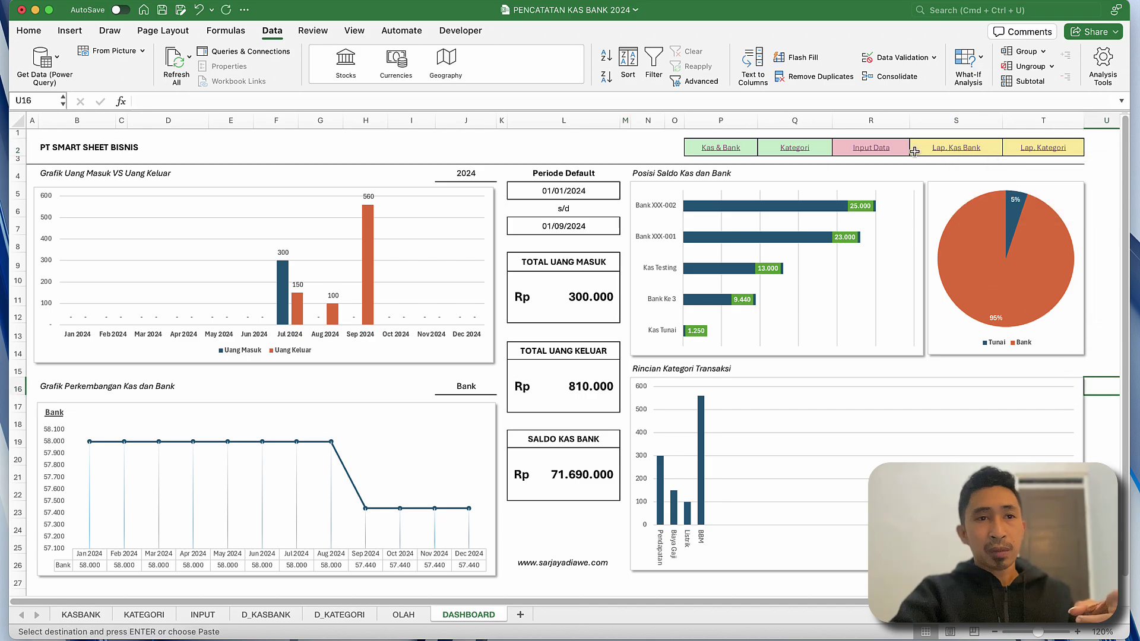
click(952, 148)
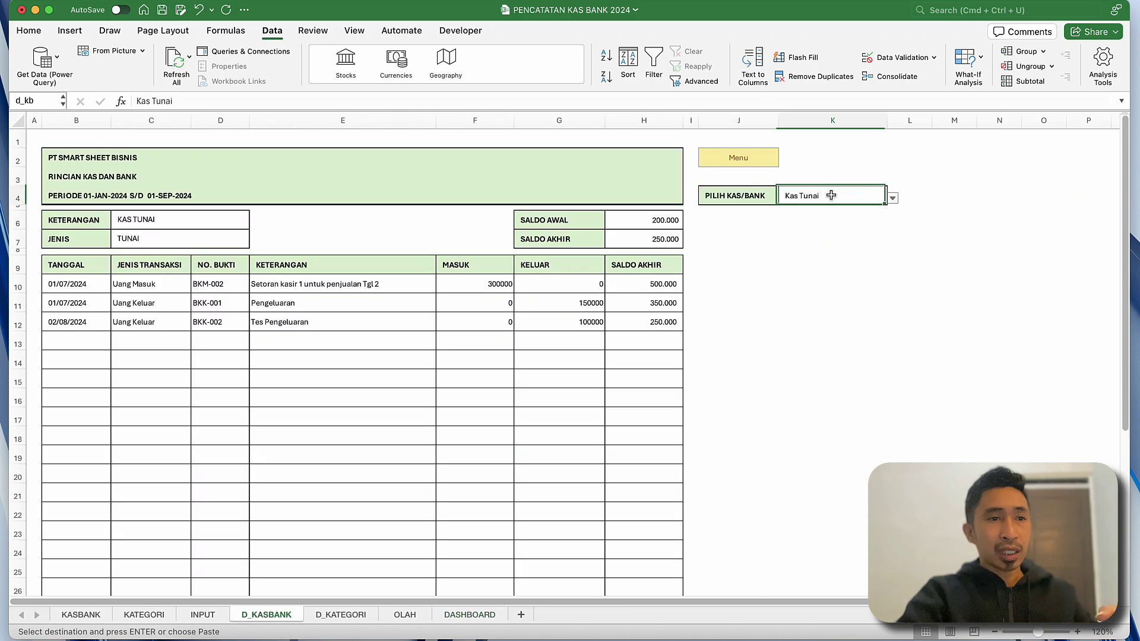
click(892, 198)
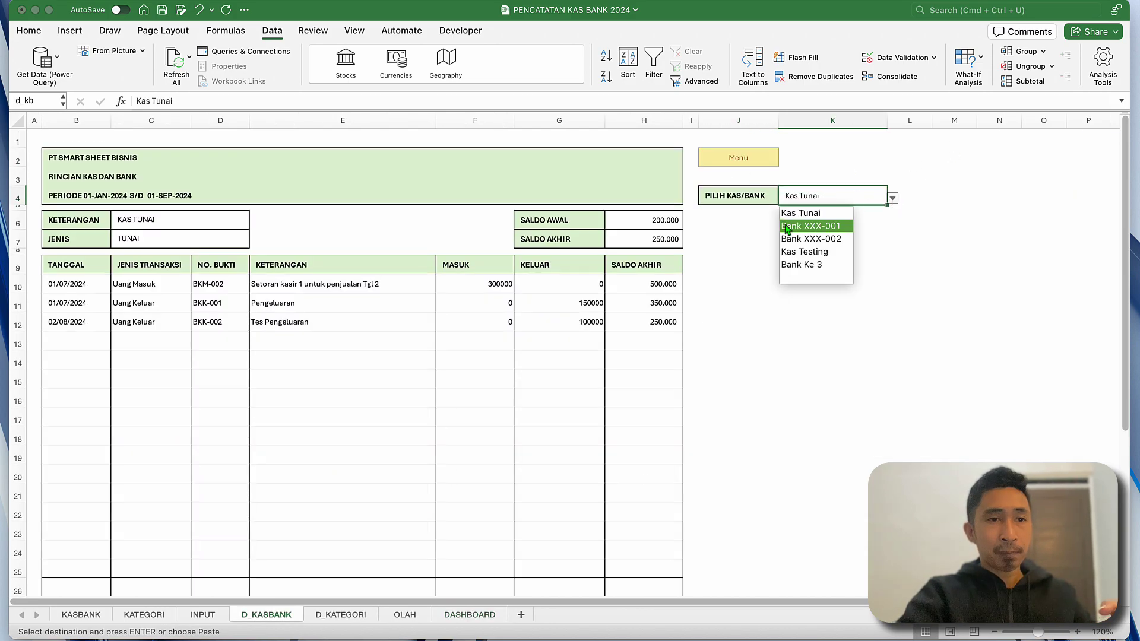
click(802, 265)
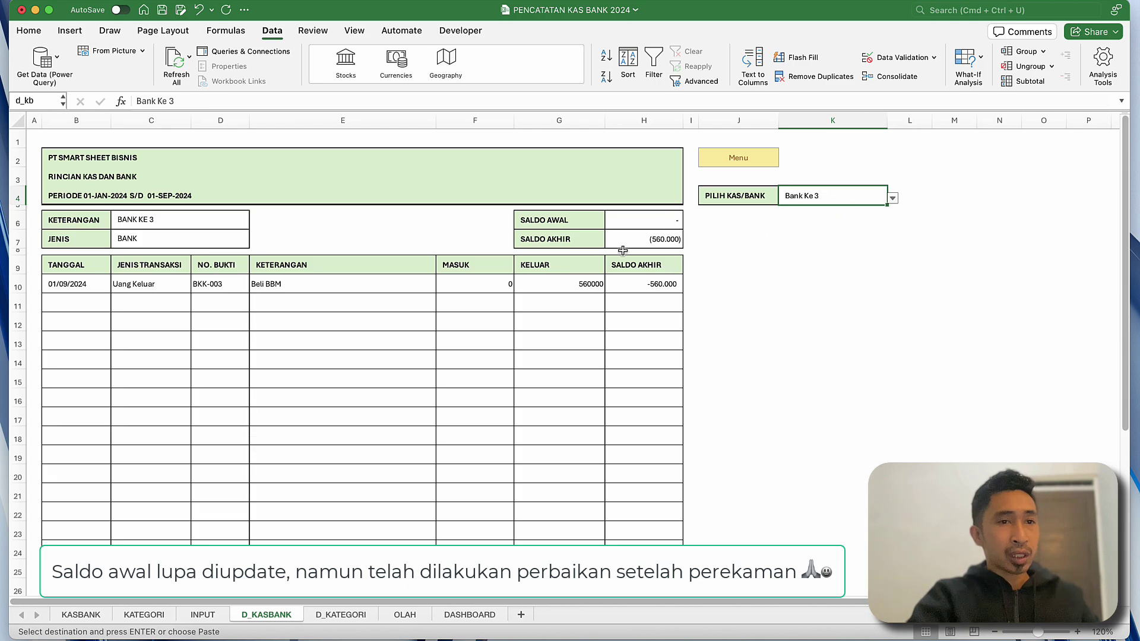
Compare the cash and bank report for Kas Tunai and Bank XXX-001, ending with Kas Tunai selected.
click(893, 197)
click(817, 214)
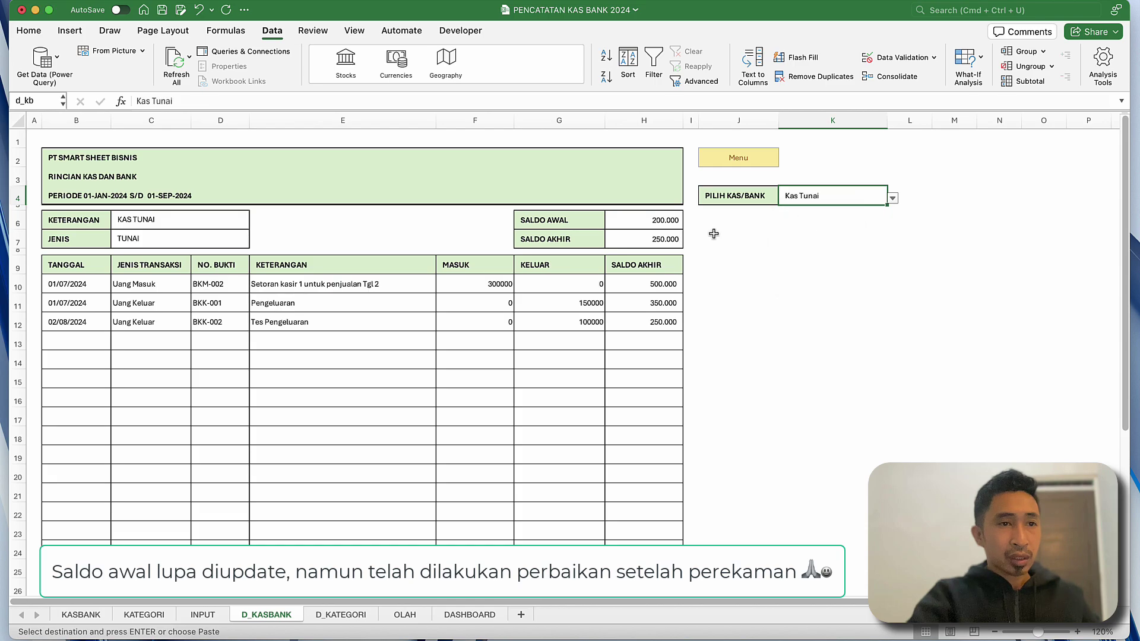
click(893, 199)
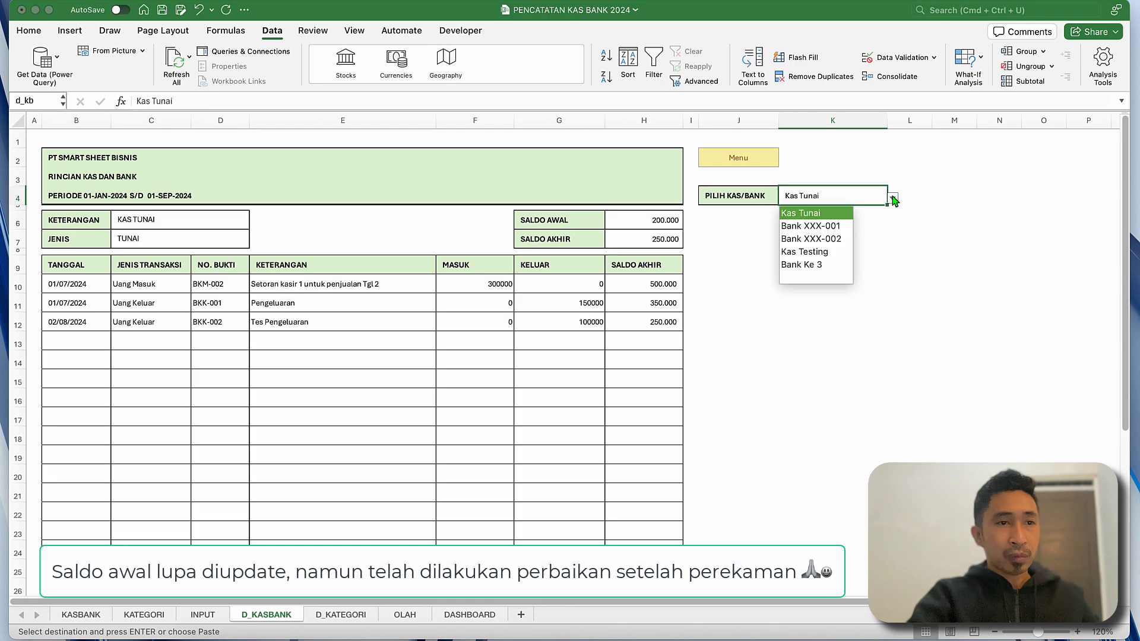
click(828, 225)
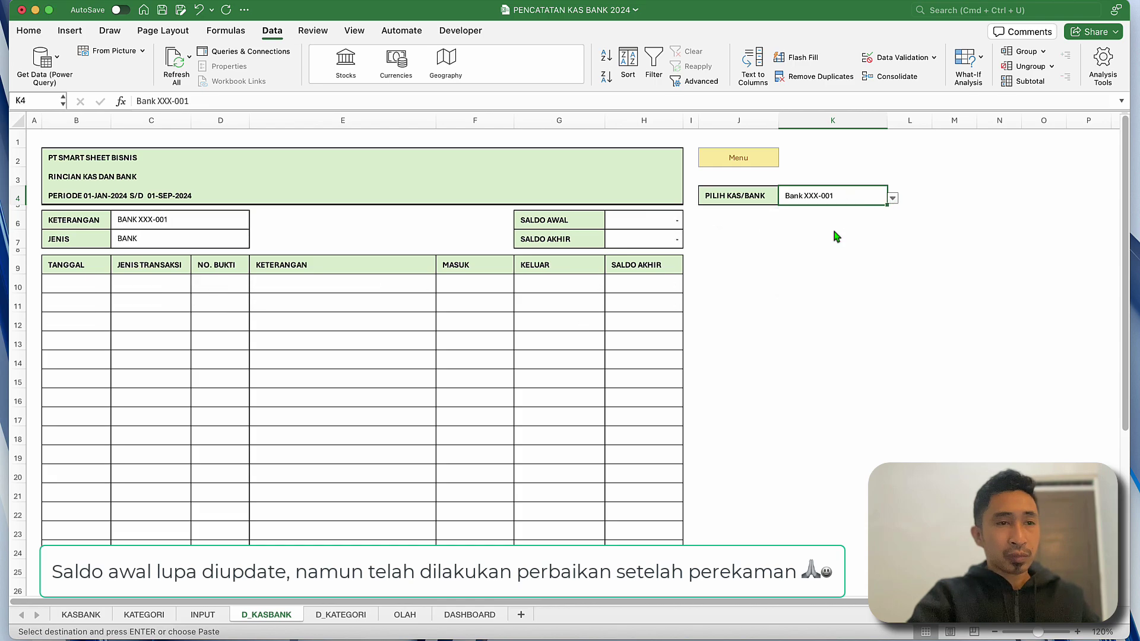
click(893, 199)
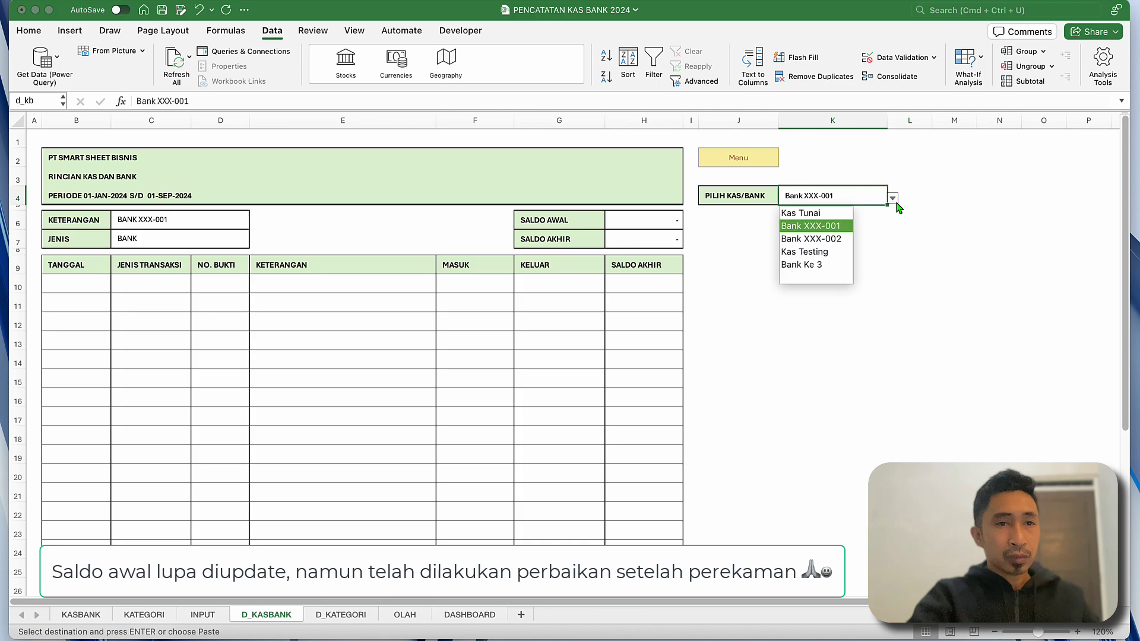
click(811, 214)
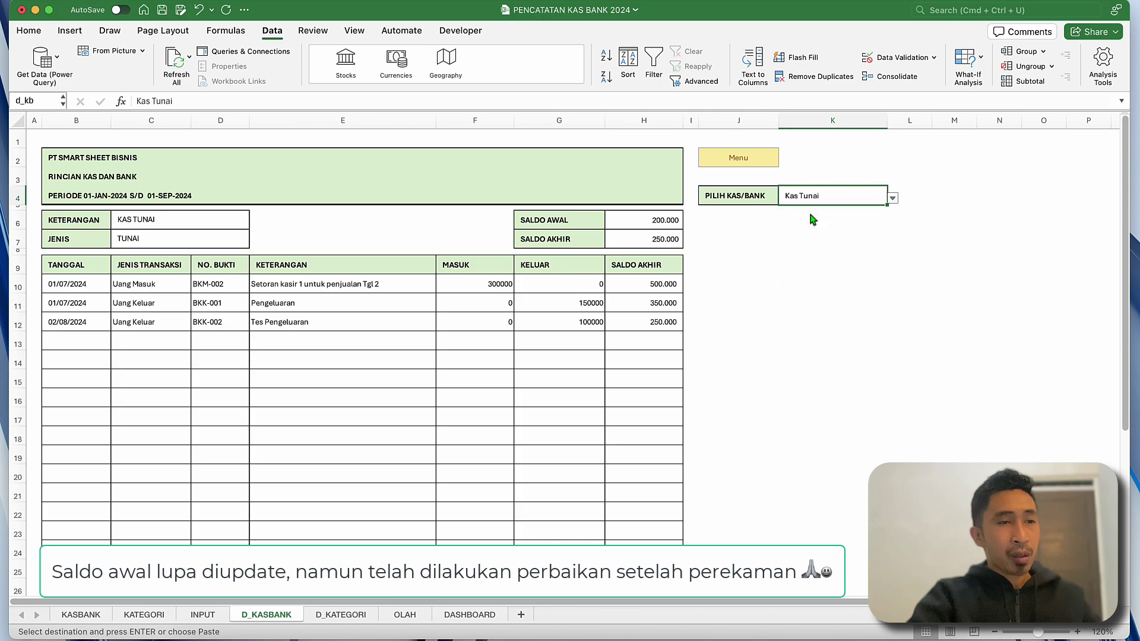
Inspect the SALDO AWAL formula and the running SALDO AKHIR entries in the Kas Tunai report.
click(644, 221)
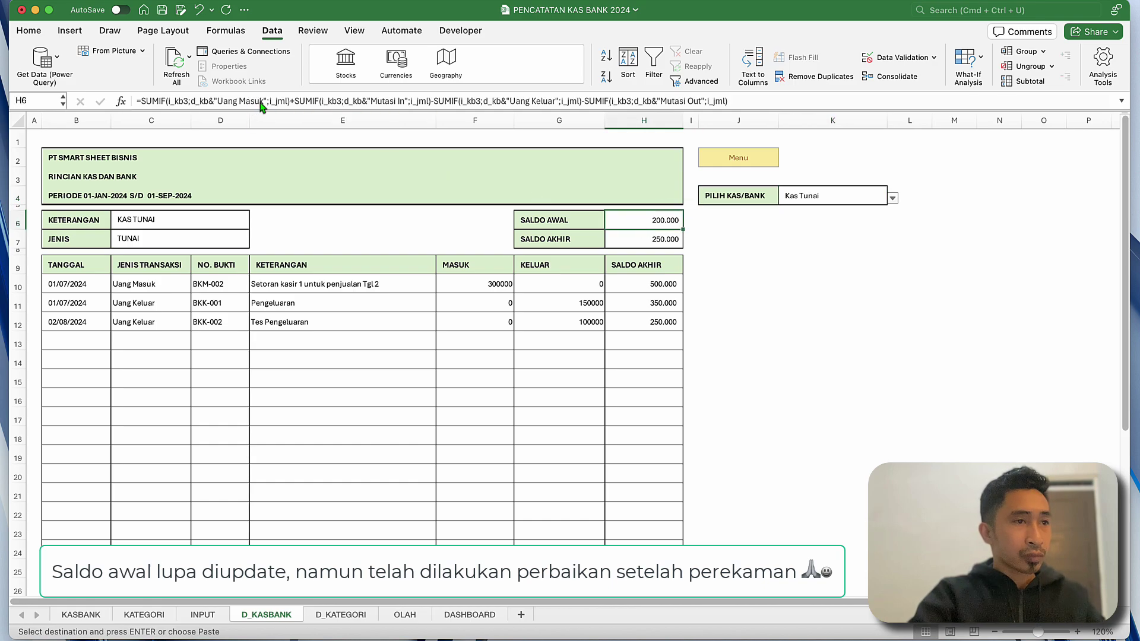
click(745, 300)
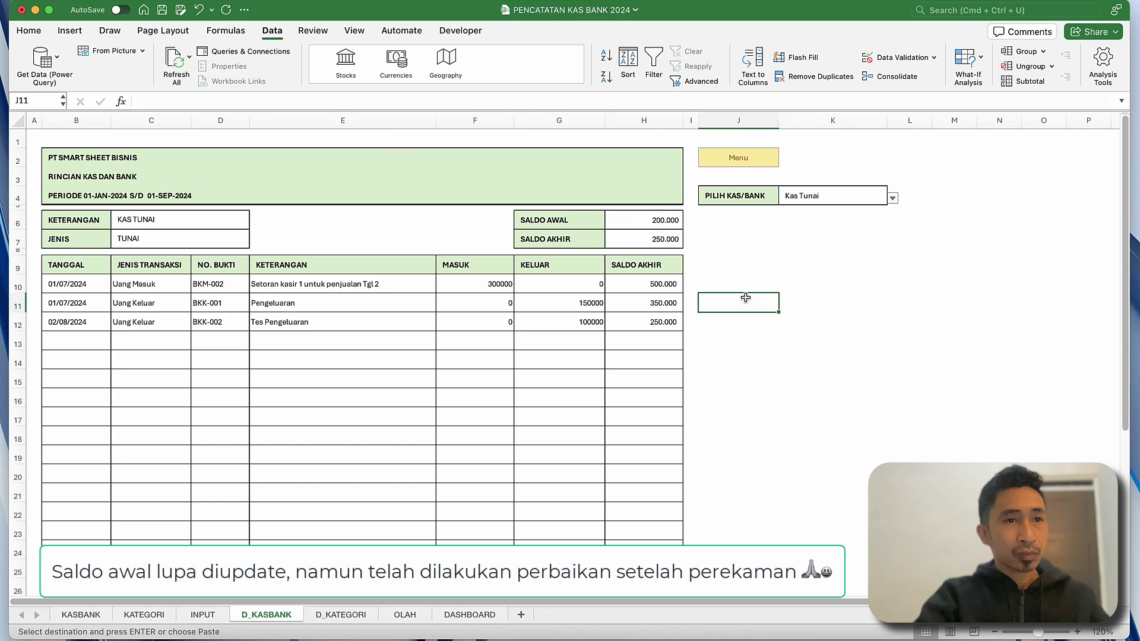
click(721, 253)
click(665, 221)
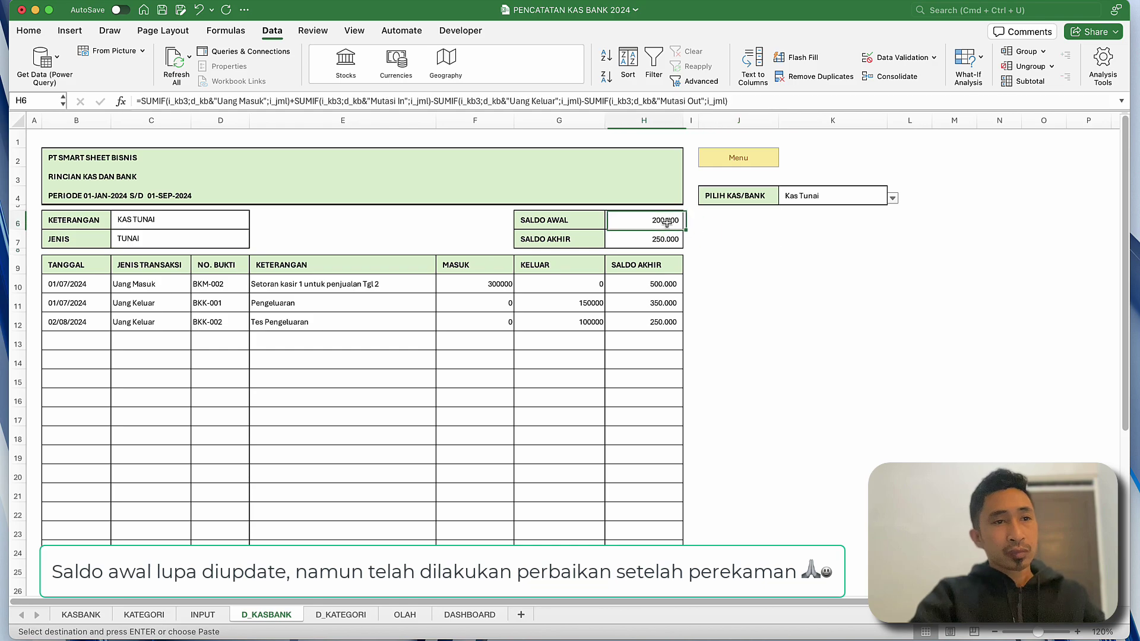
click(707, 288)
click(645, 303)
click(570, 221)
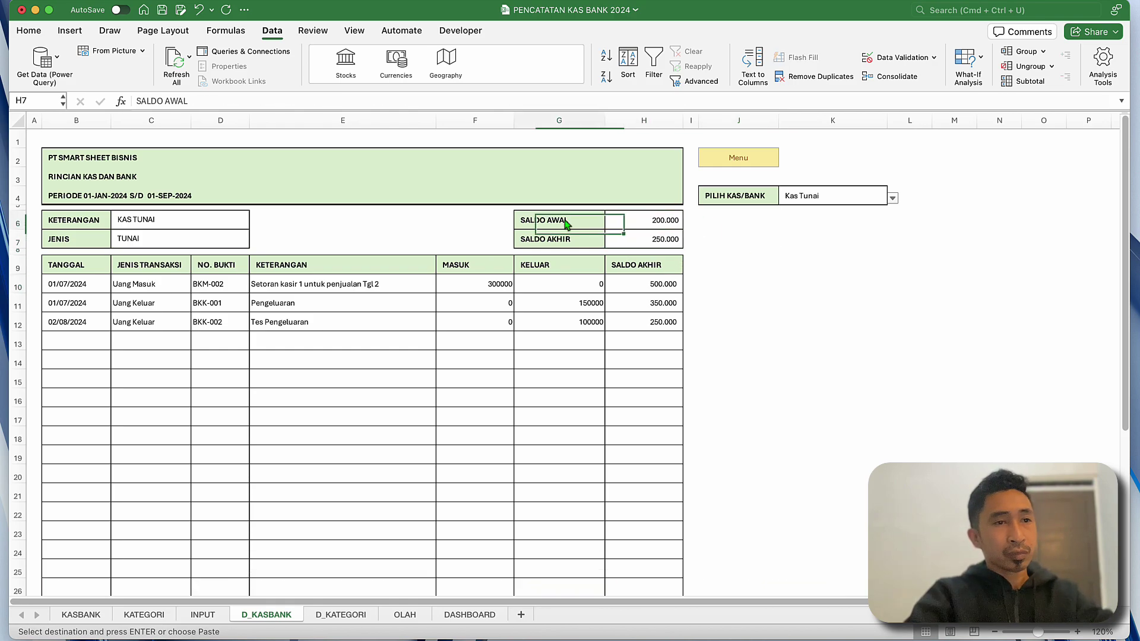
click(644, 303)
Return to the dashboard, open the Lap. Kategori report, and display the Biaya Gaji category.
click(740, 163)
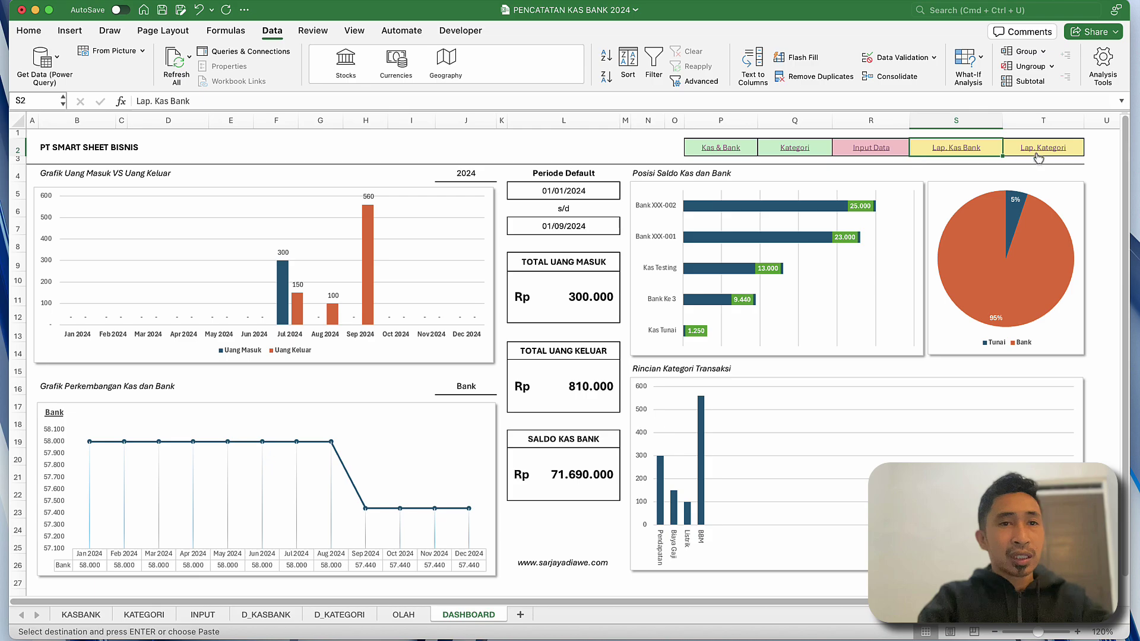
click(1047, 154)
click(746, 193)
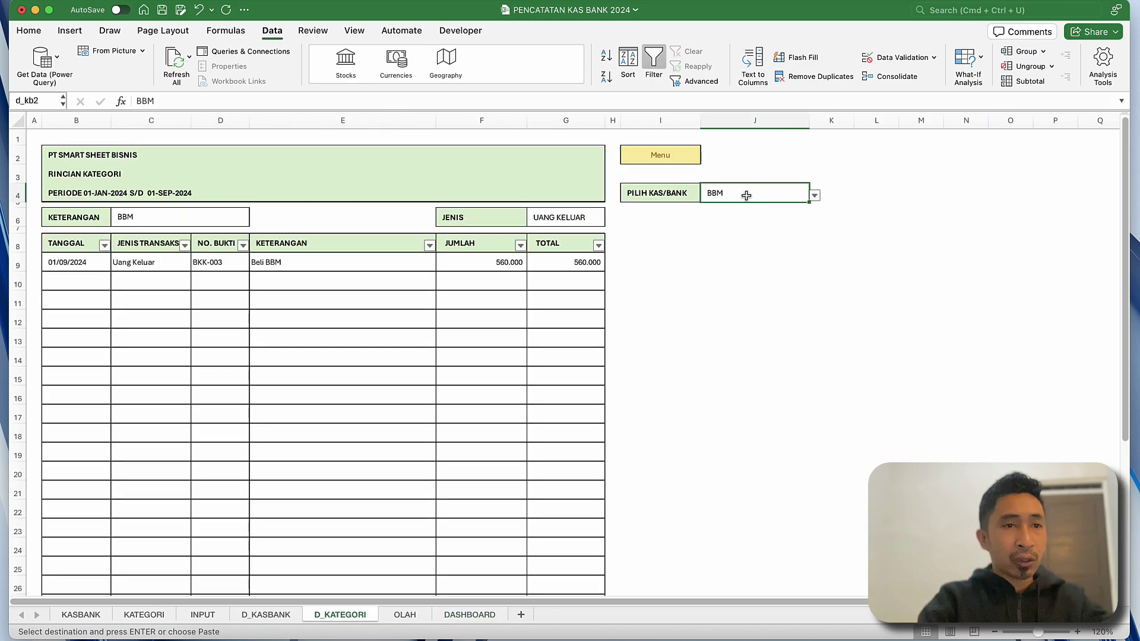
click(815, 196)
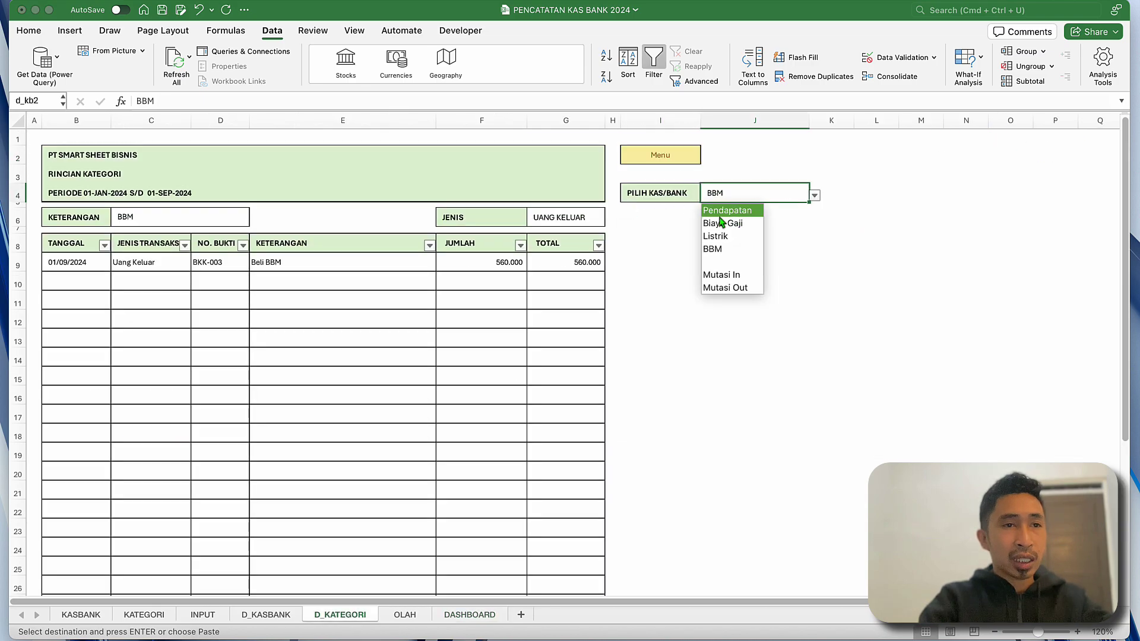
click(719, 228)
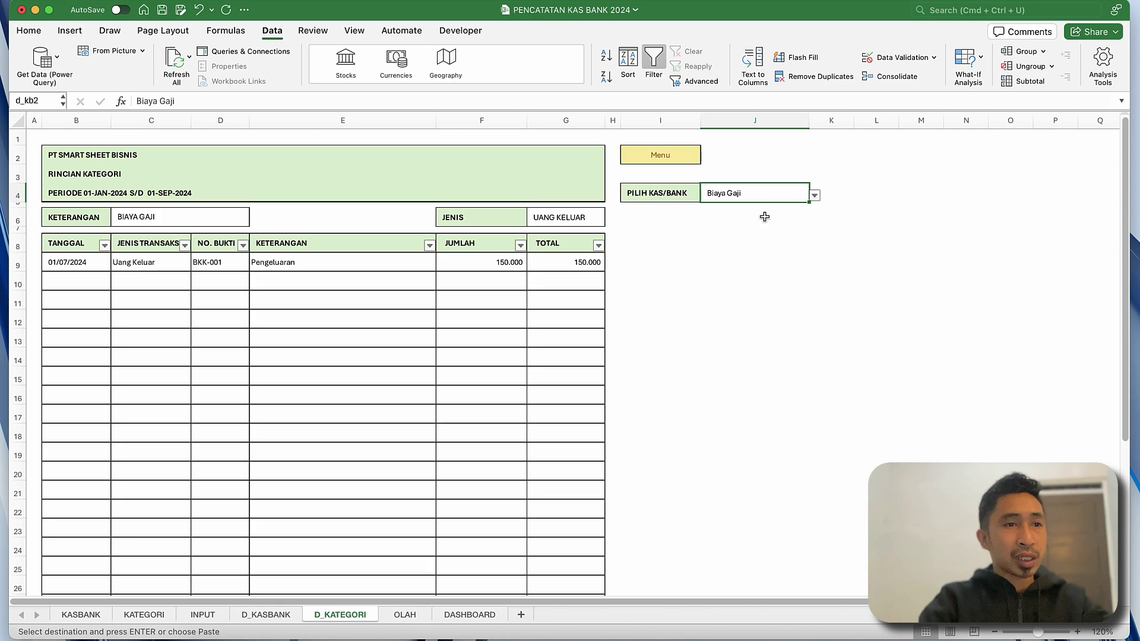
Display the Listrik category in the category report, and change the selection to Pendapatan.
click(814, 199)
click(721, 236)
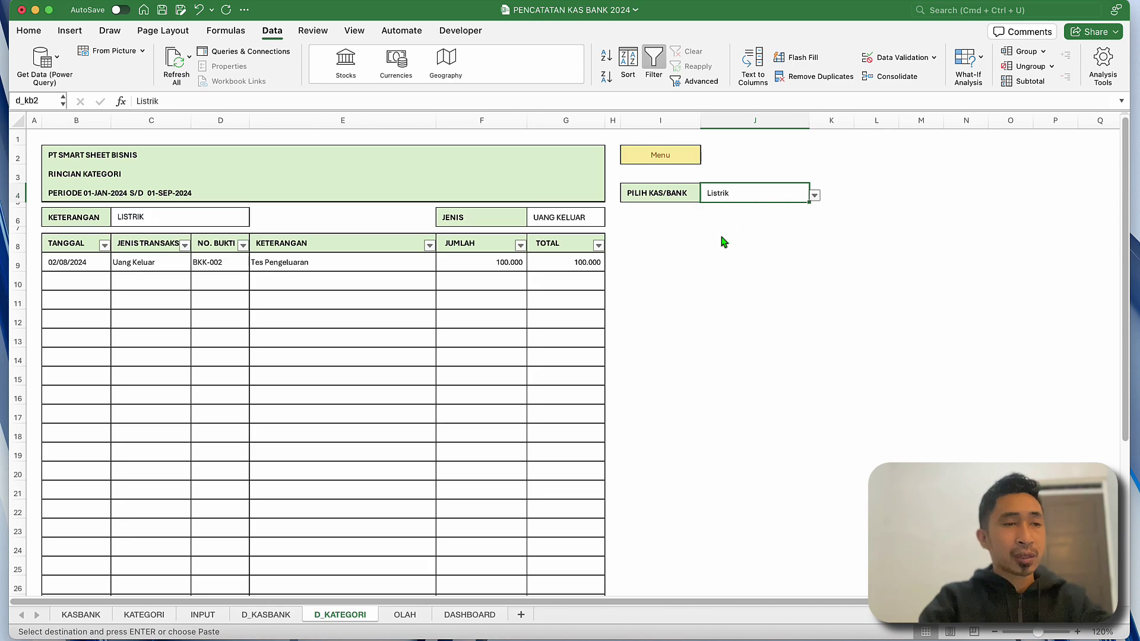
click(815, 195)
click(742, 212)
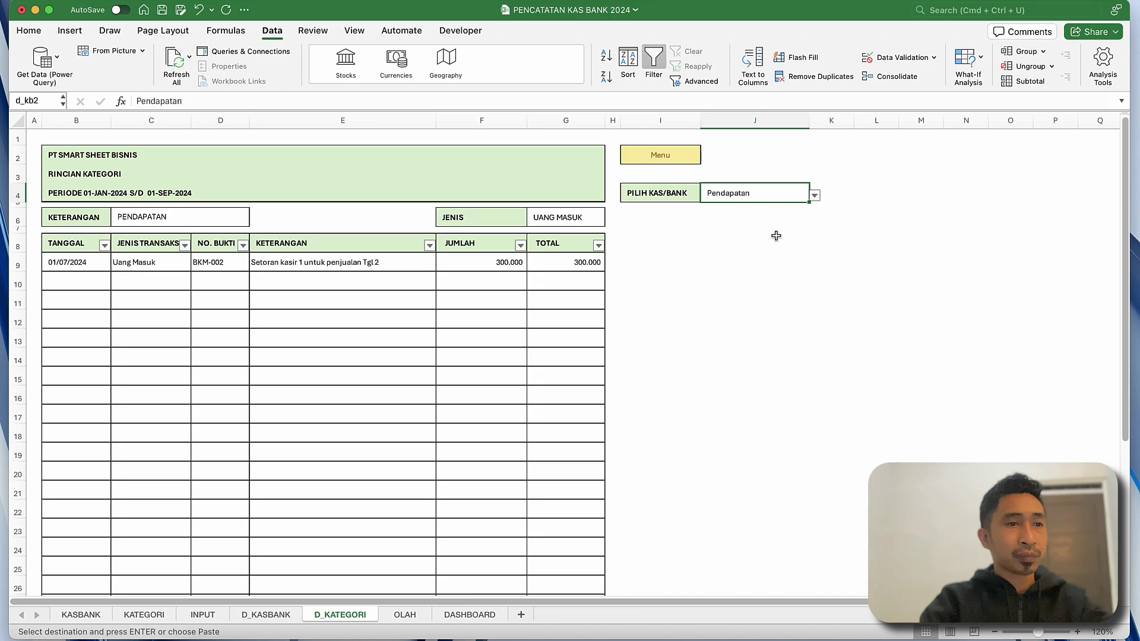
Check the list of selectable categories without changing the selection, and return to the dashboard.
click(814, 196)
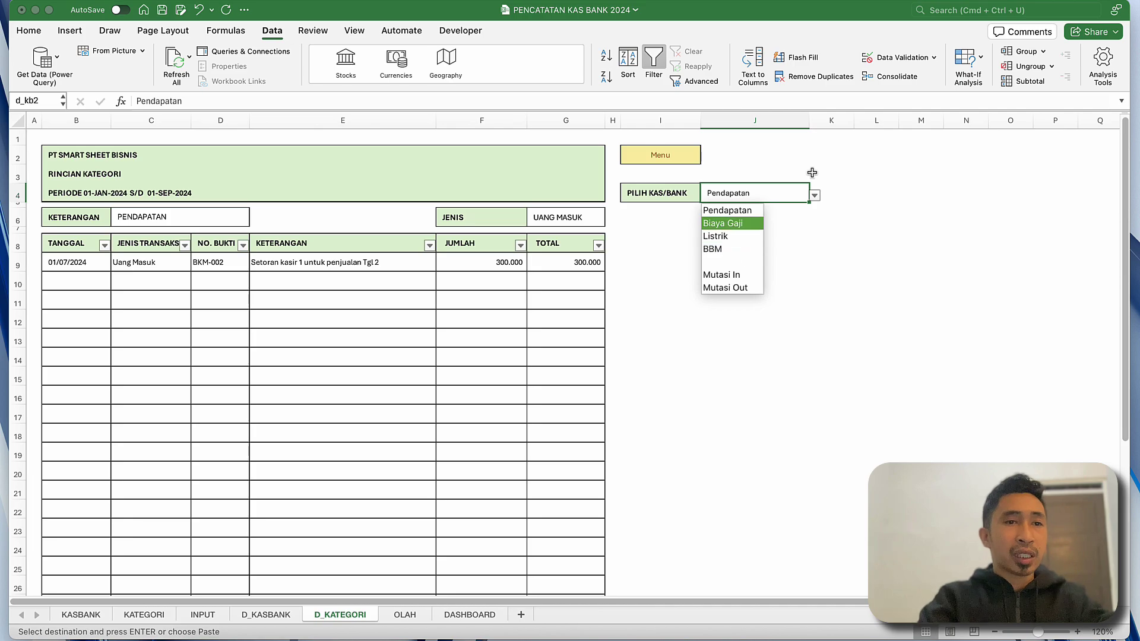
click(643, 166)
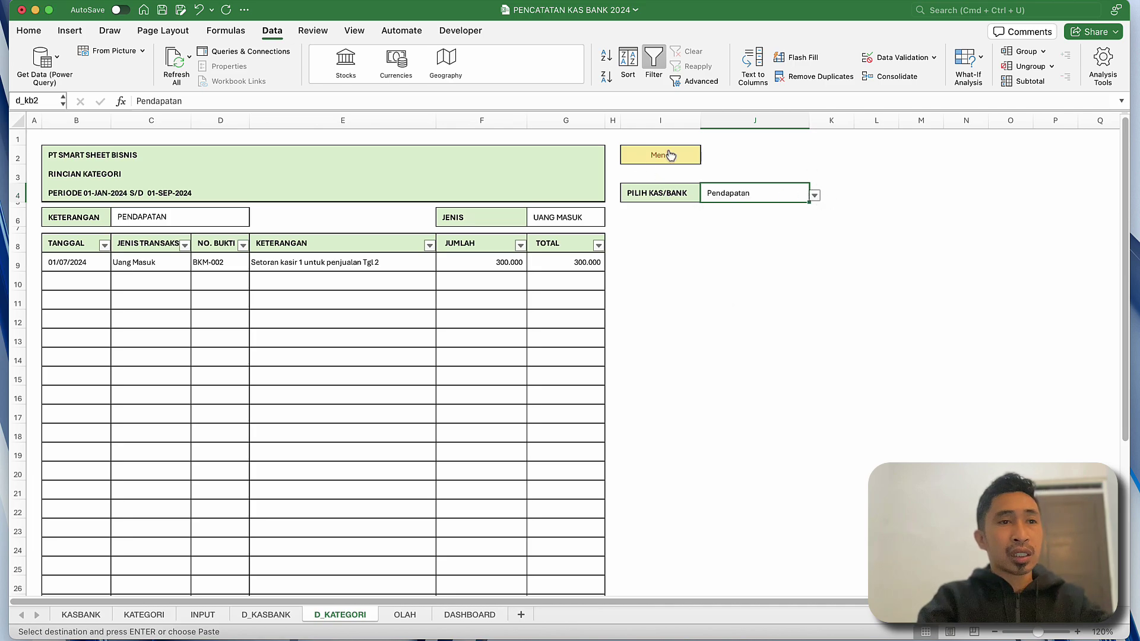
click(659, 160)
click(659, 161)
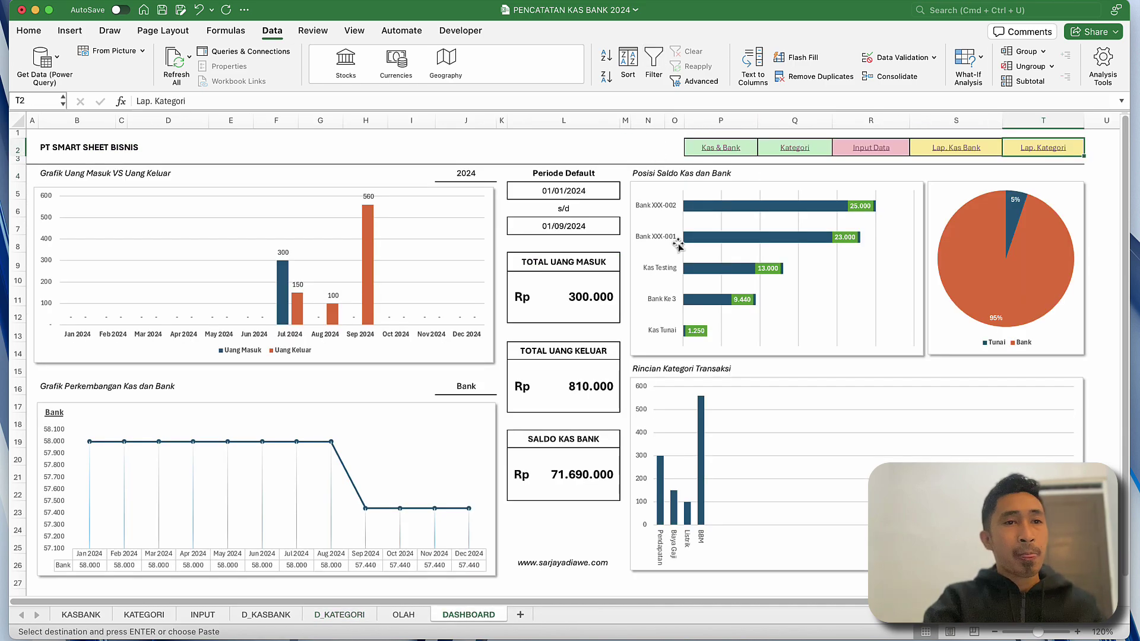